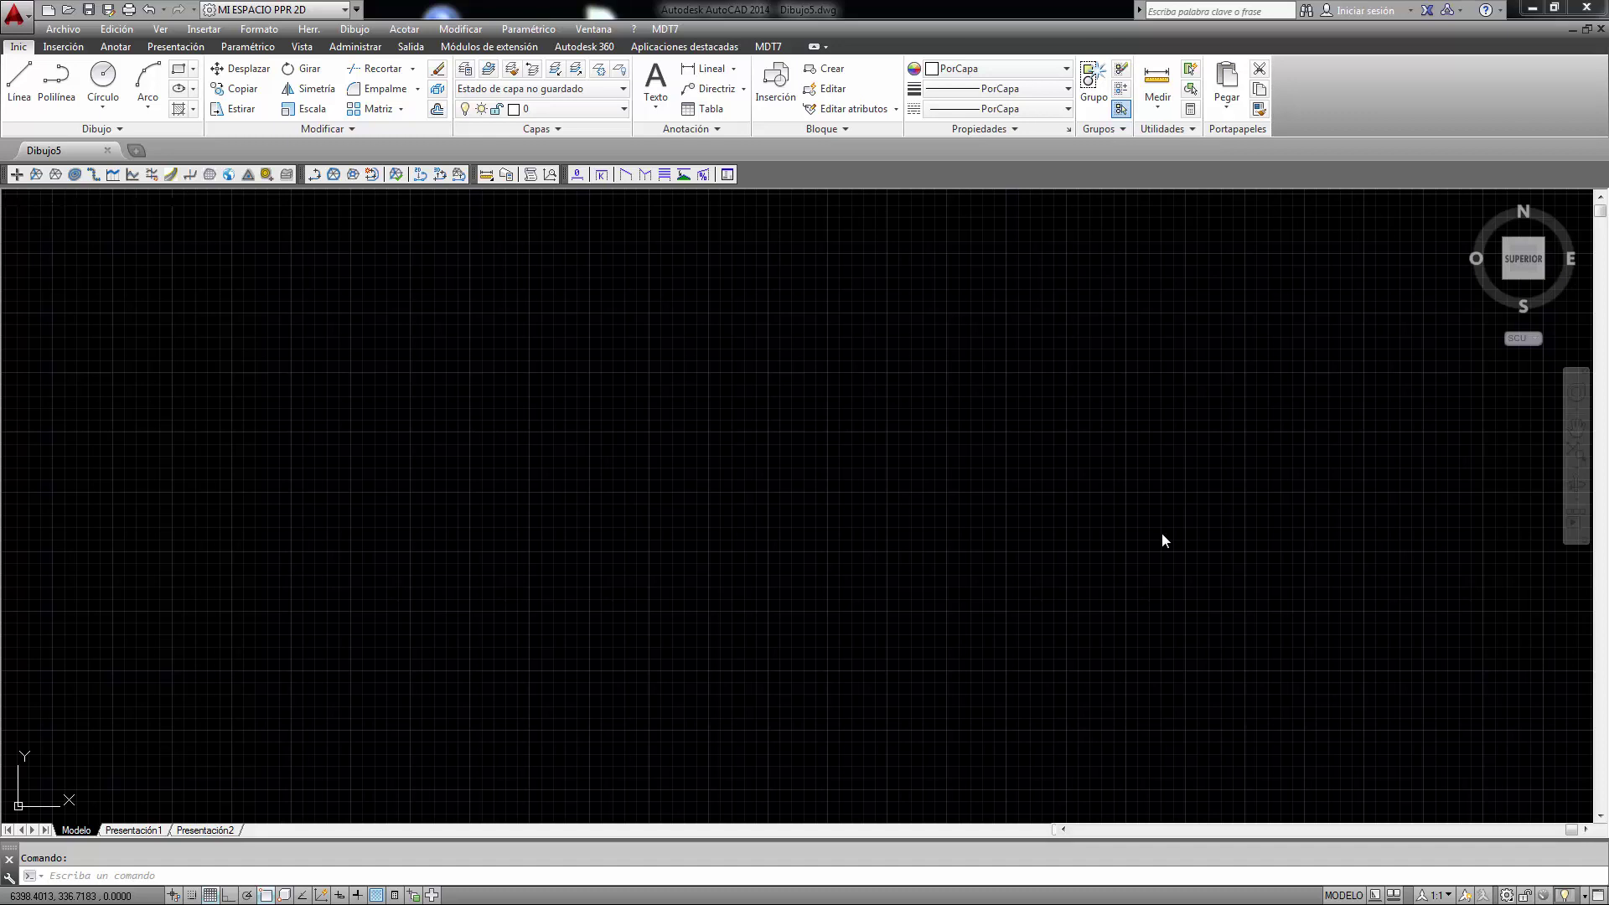
- Import the 785 survey points from 'Lev Actual por Codigos.txt' using the All files filter
{"action": "left_click", "coordinate": [665, 31]}
{"action": "mouse_move", "coordinate": [690, 118]}
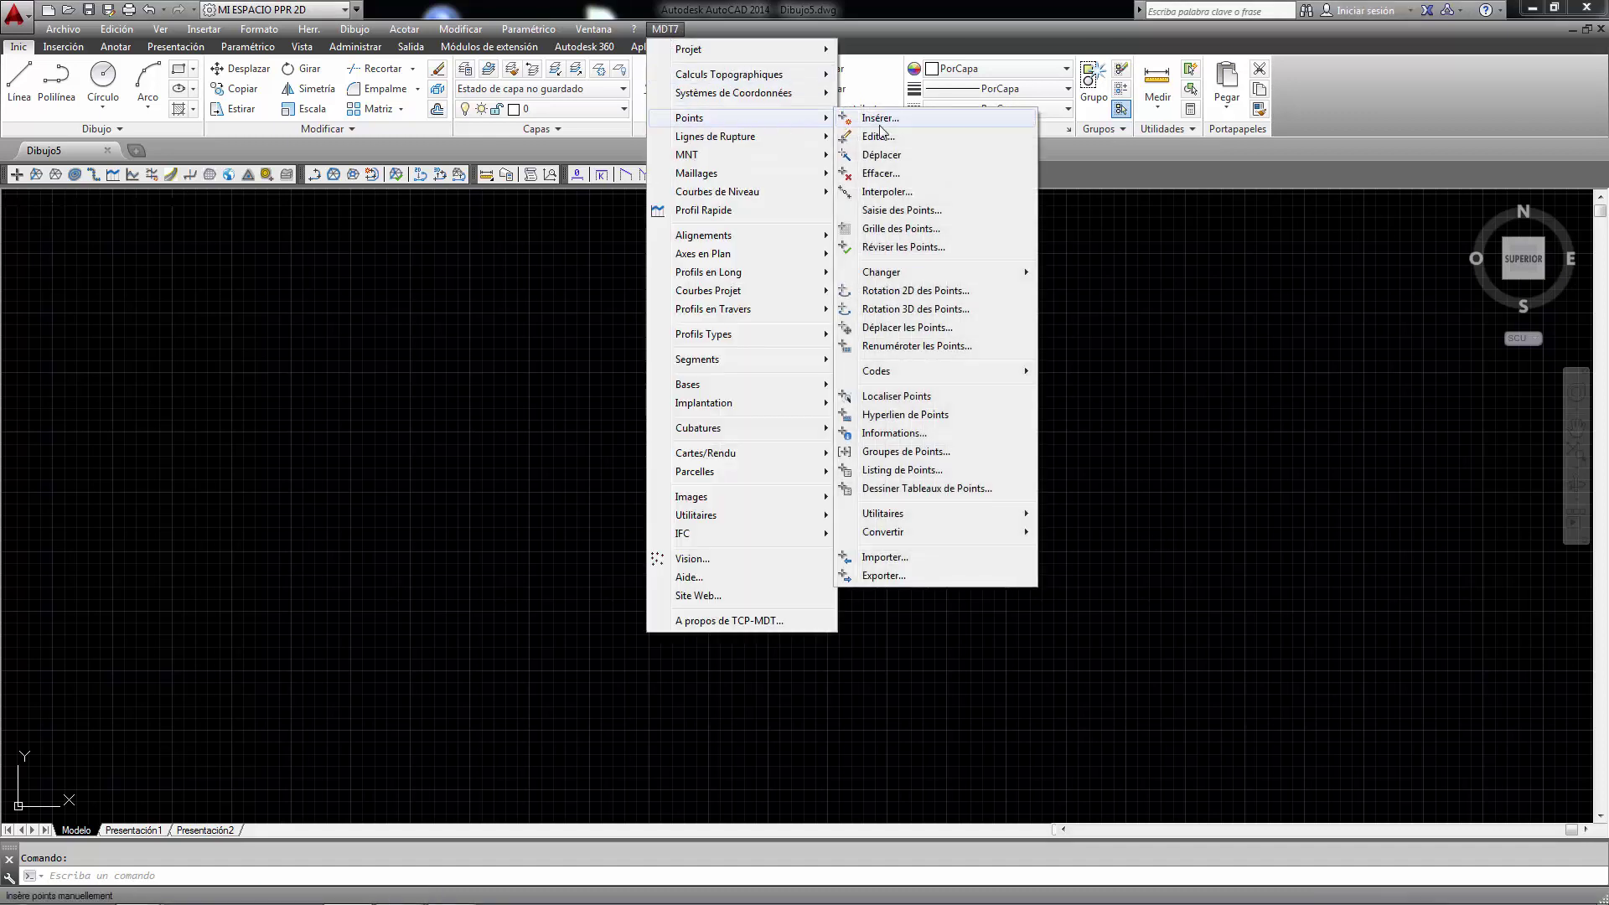
{"action": "left_click", "coordinate": [888, 557]}
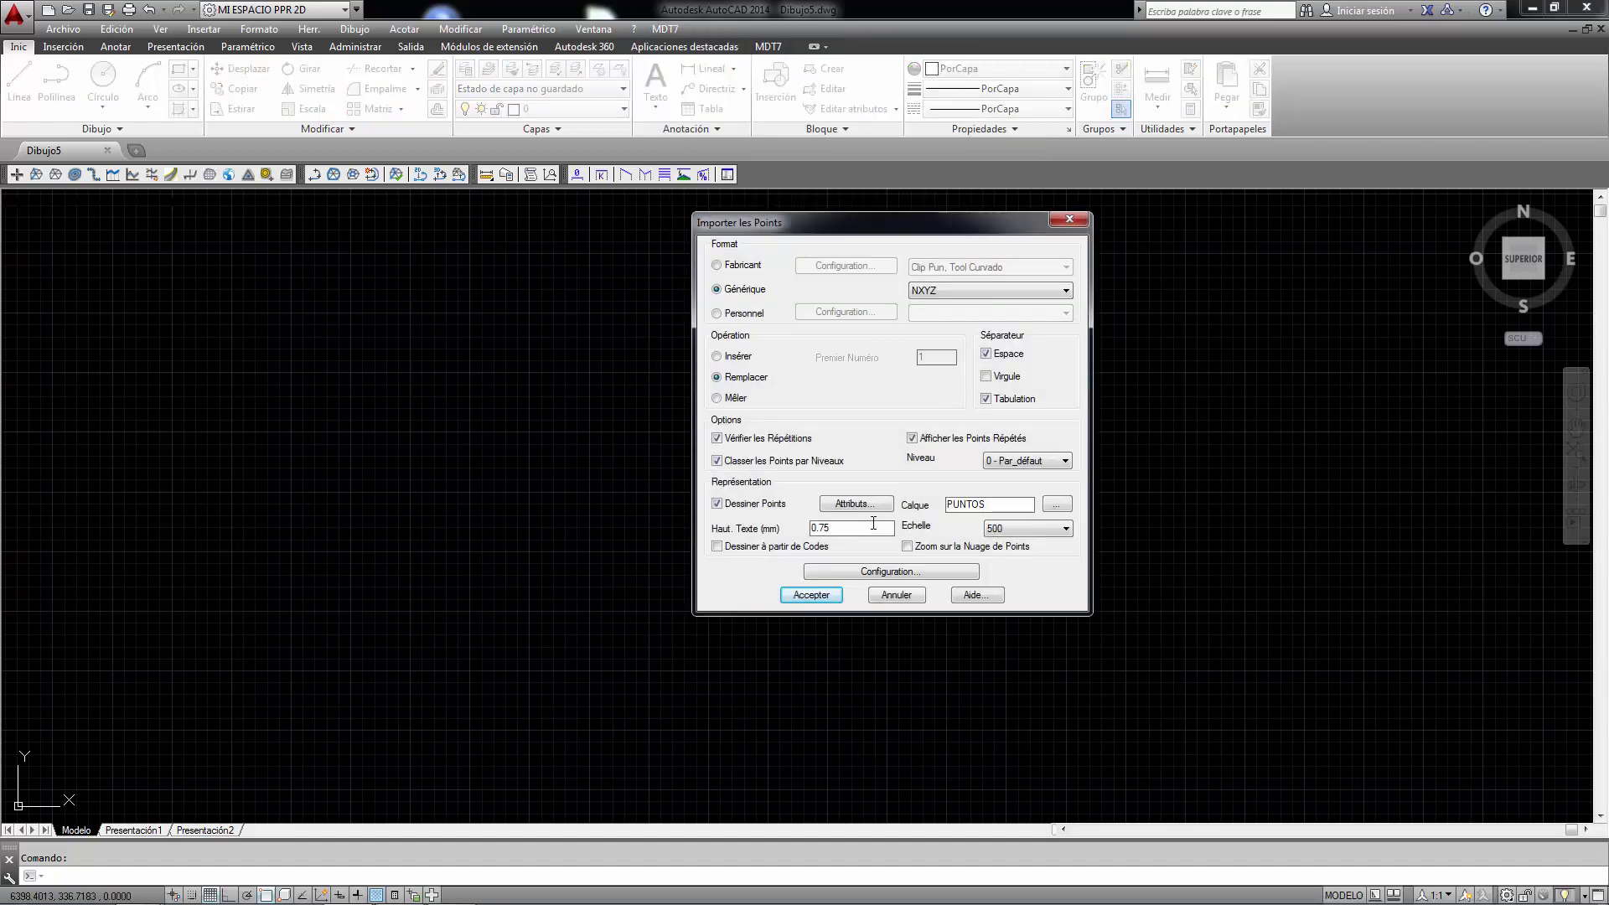
{"action": "left_click", "coordinate": [810, 595]}
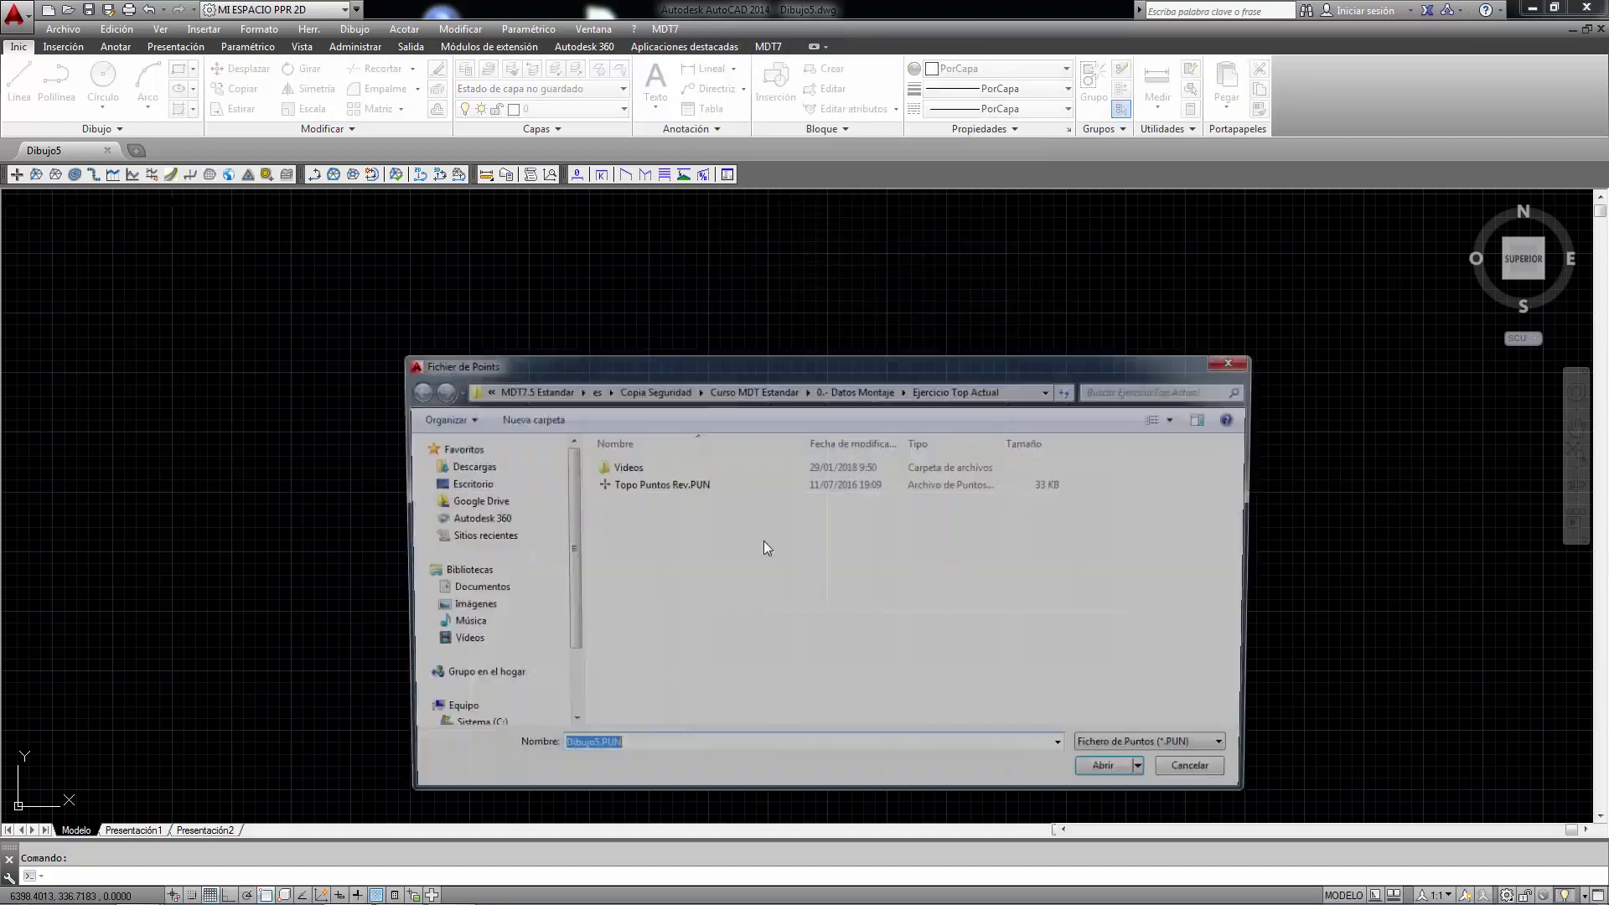
{"action": "left_click", "coordinate": [1190, 751]}
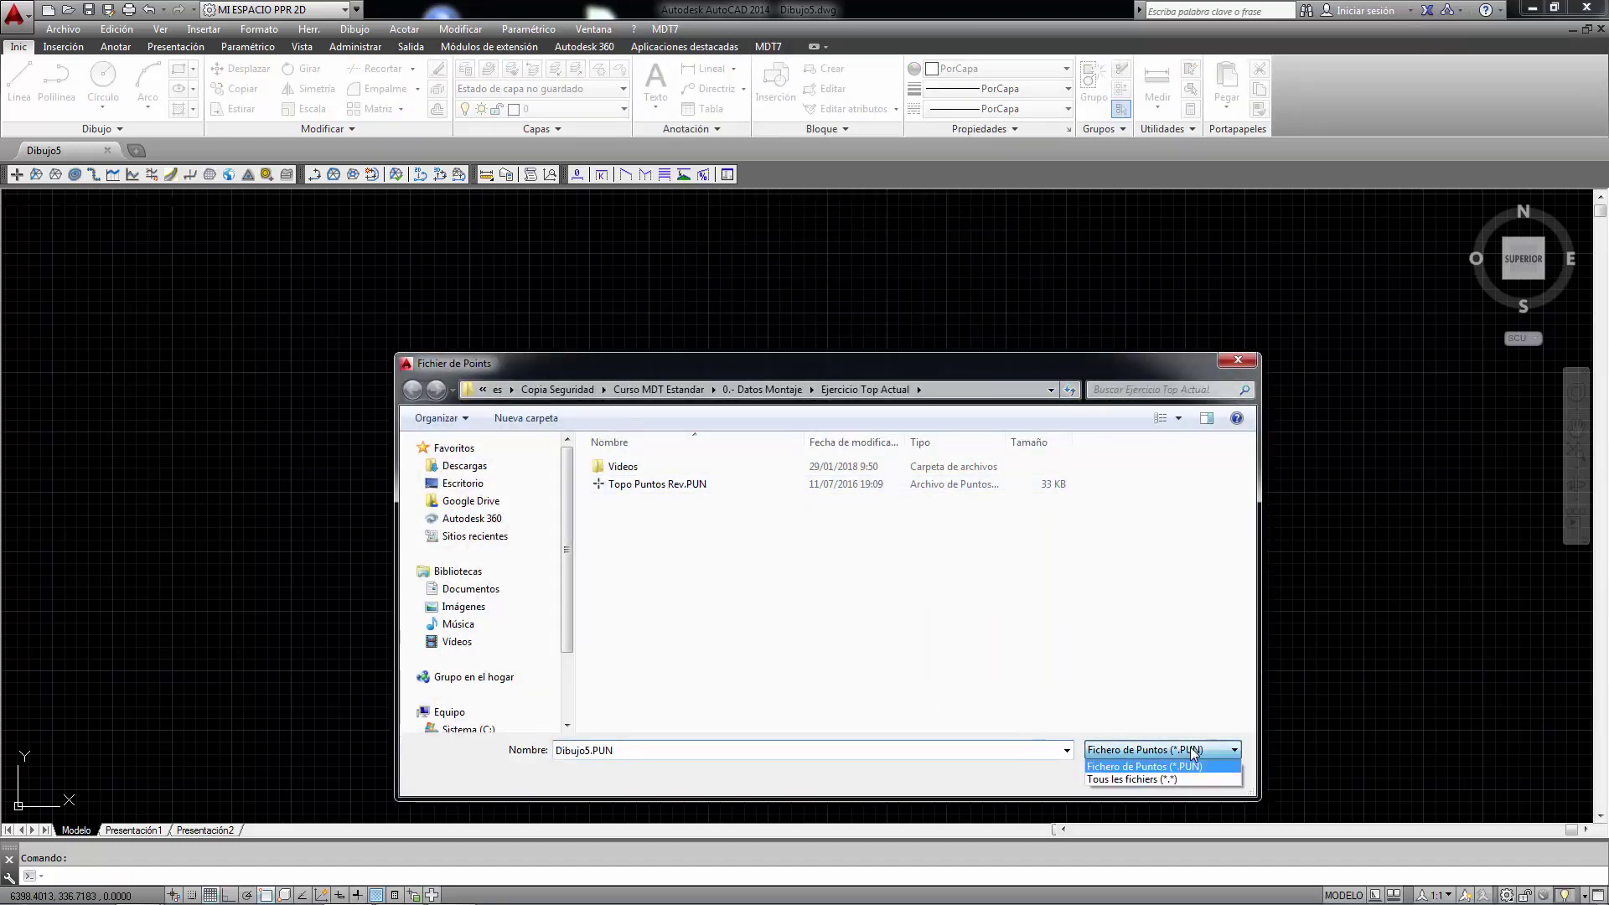
{"action": "left_click", "coordinate": [1177, 786]}
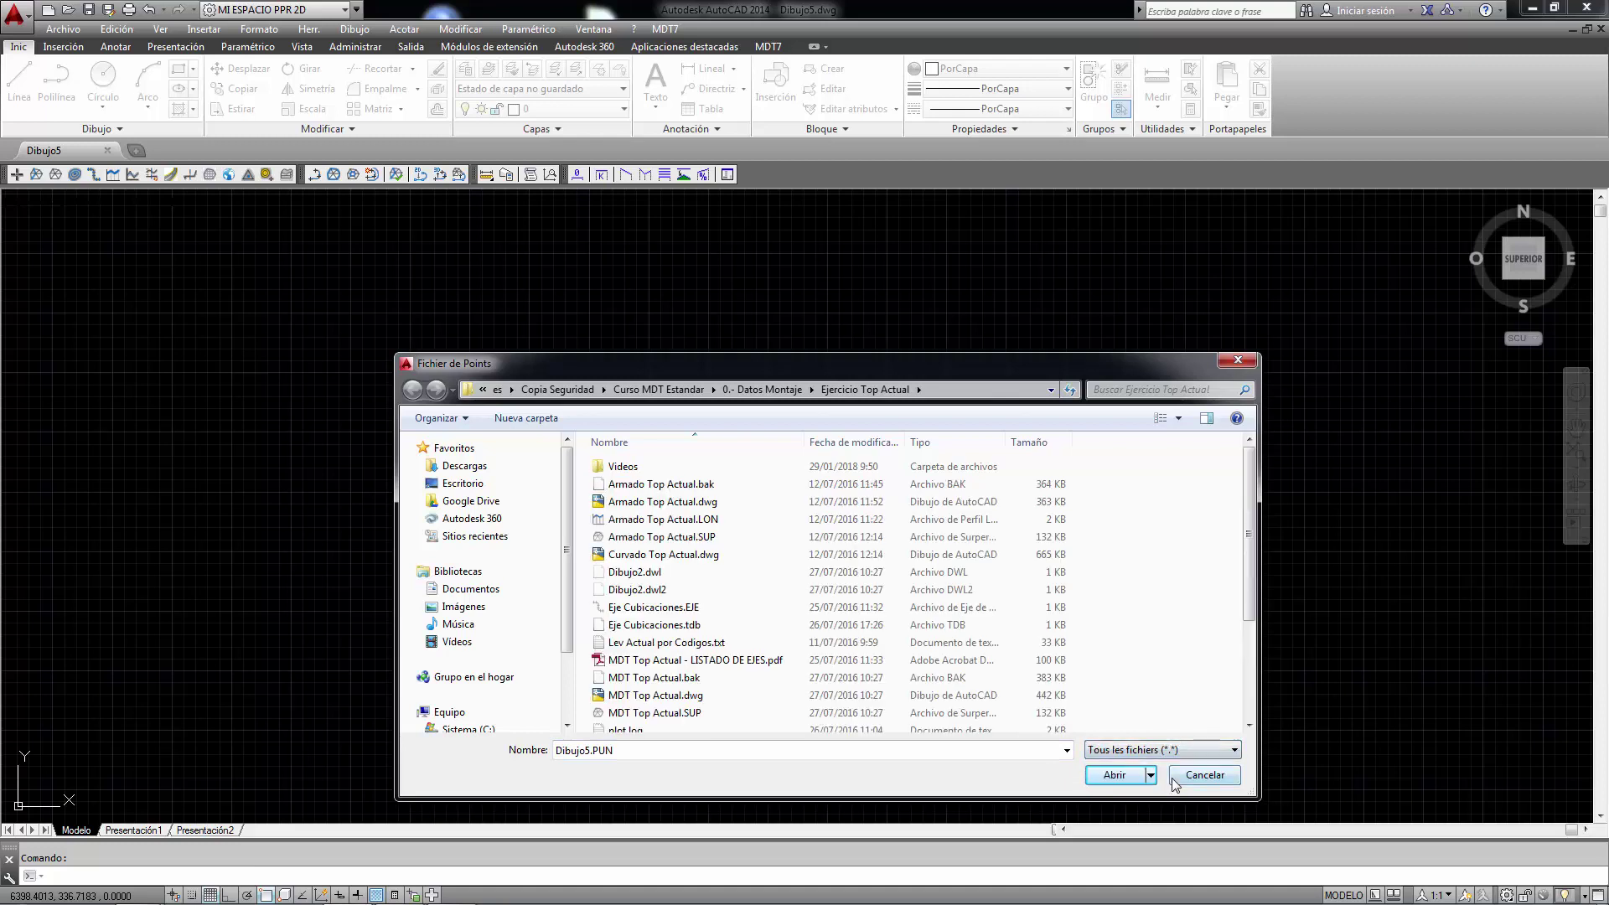
{"action": "left_click", "coordinate": [680, 644]}
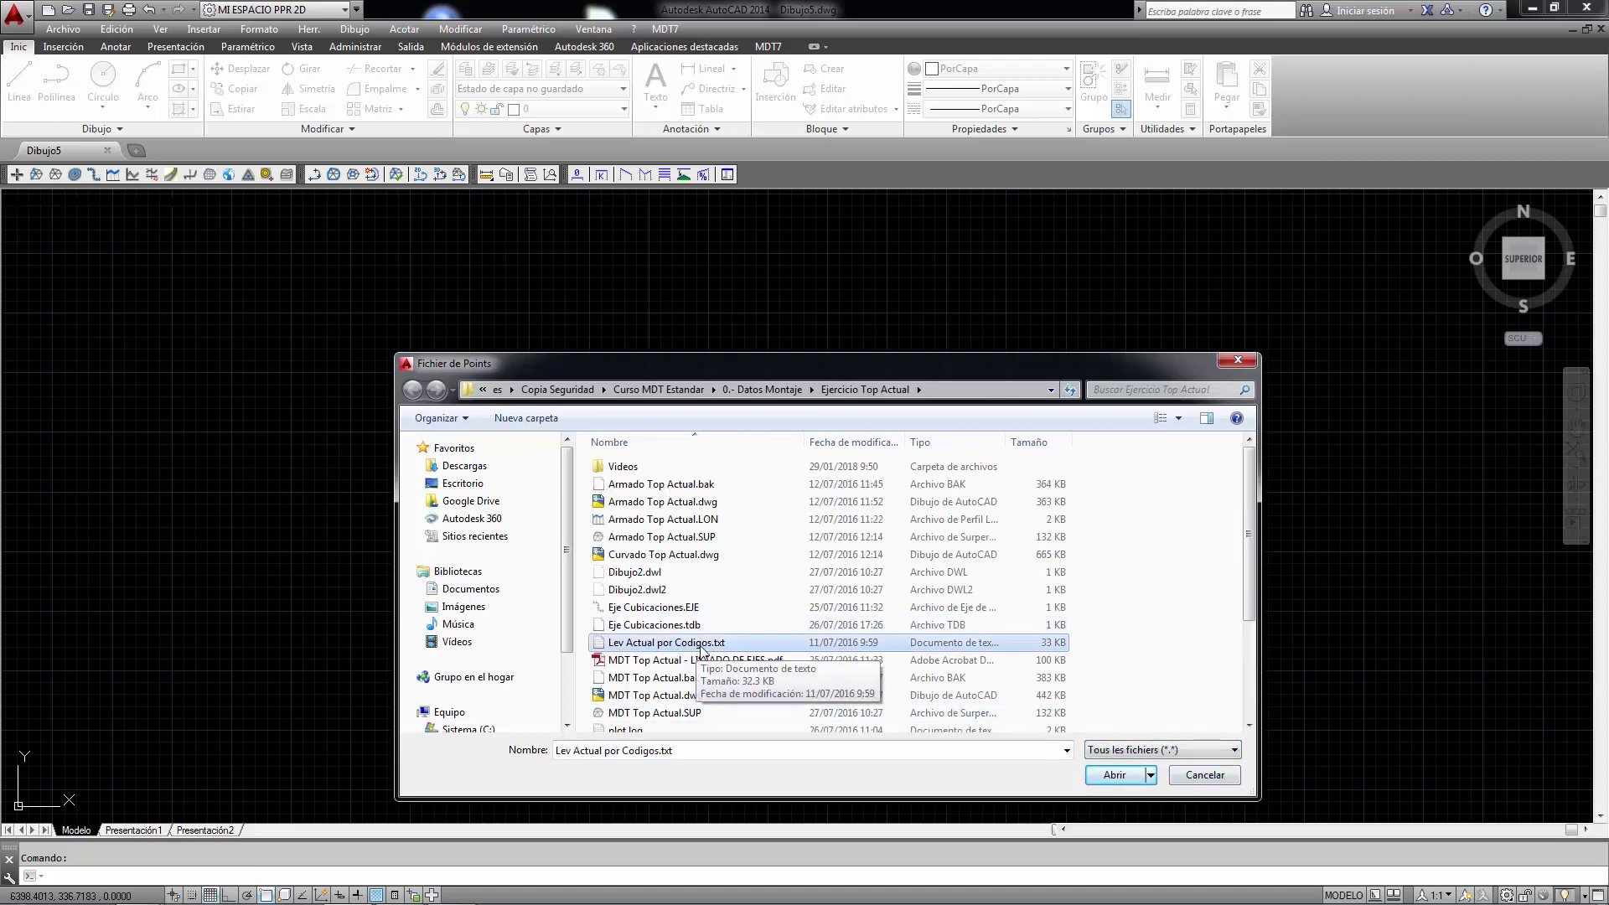
{"action": "left_click", "coordinate": [1114, 774]}
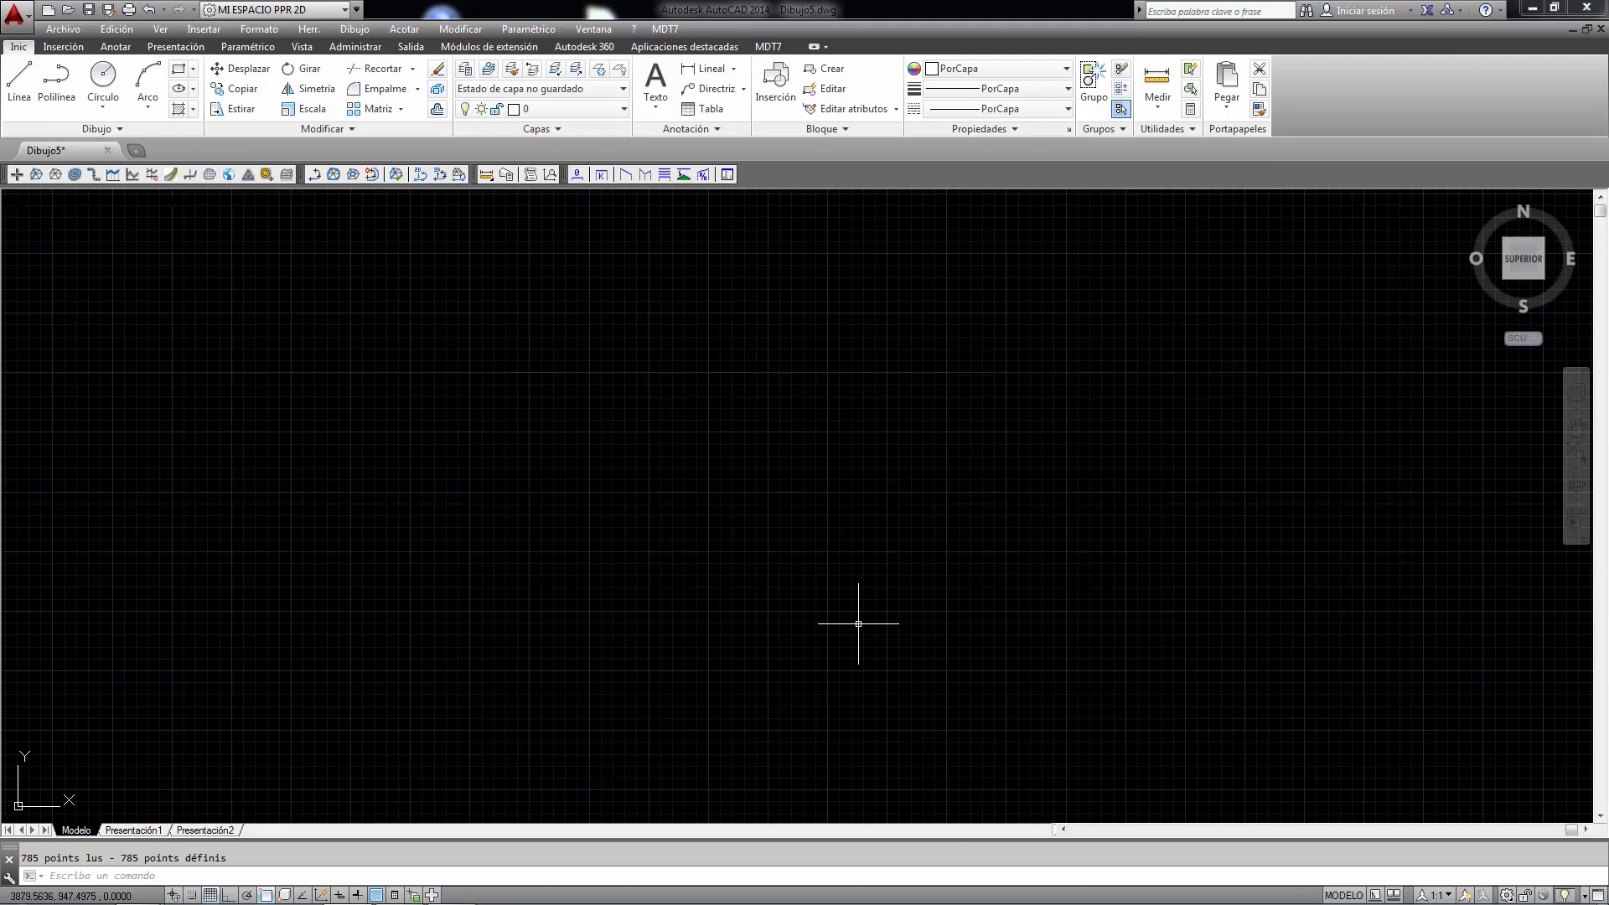
- Zoom to all points and enable the Code label attribute in MDT7 Vision, showing number, elevation and code
{"action": "left_click", "coordinate": [1575, 450]}
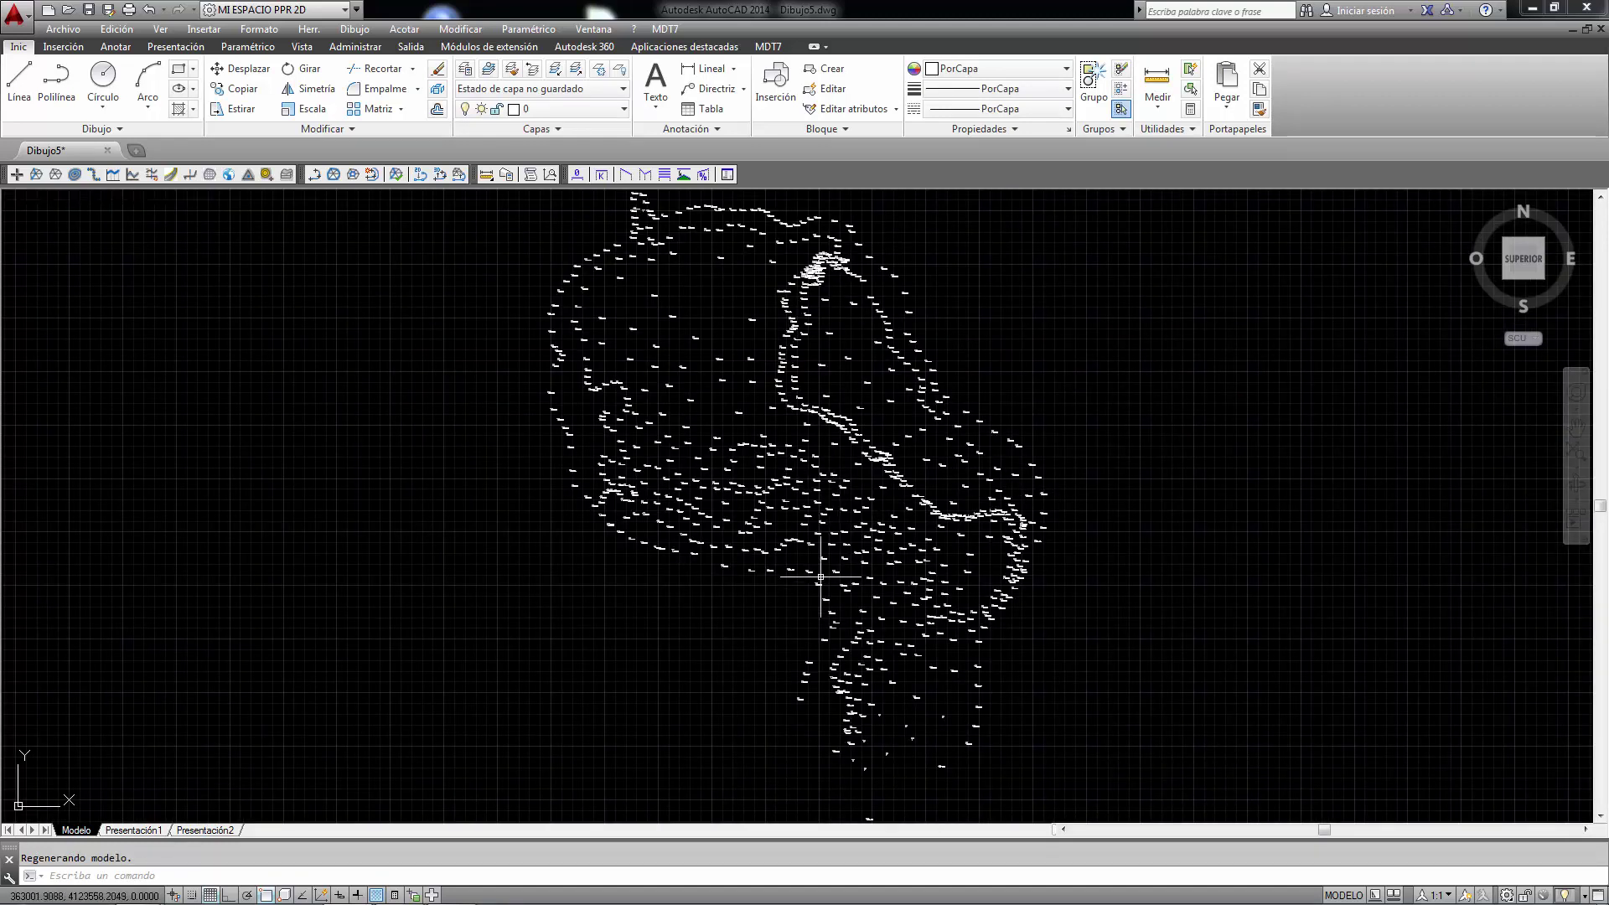
{"action": "left_click", "coordinate": [670, 34]}
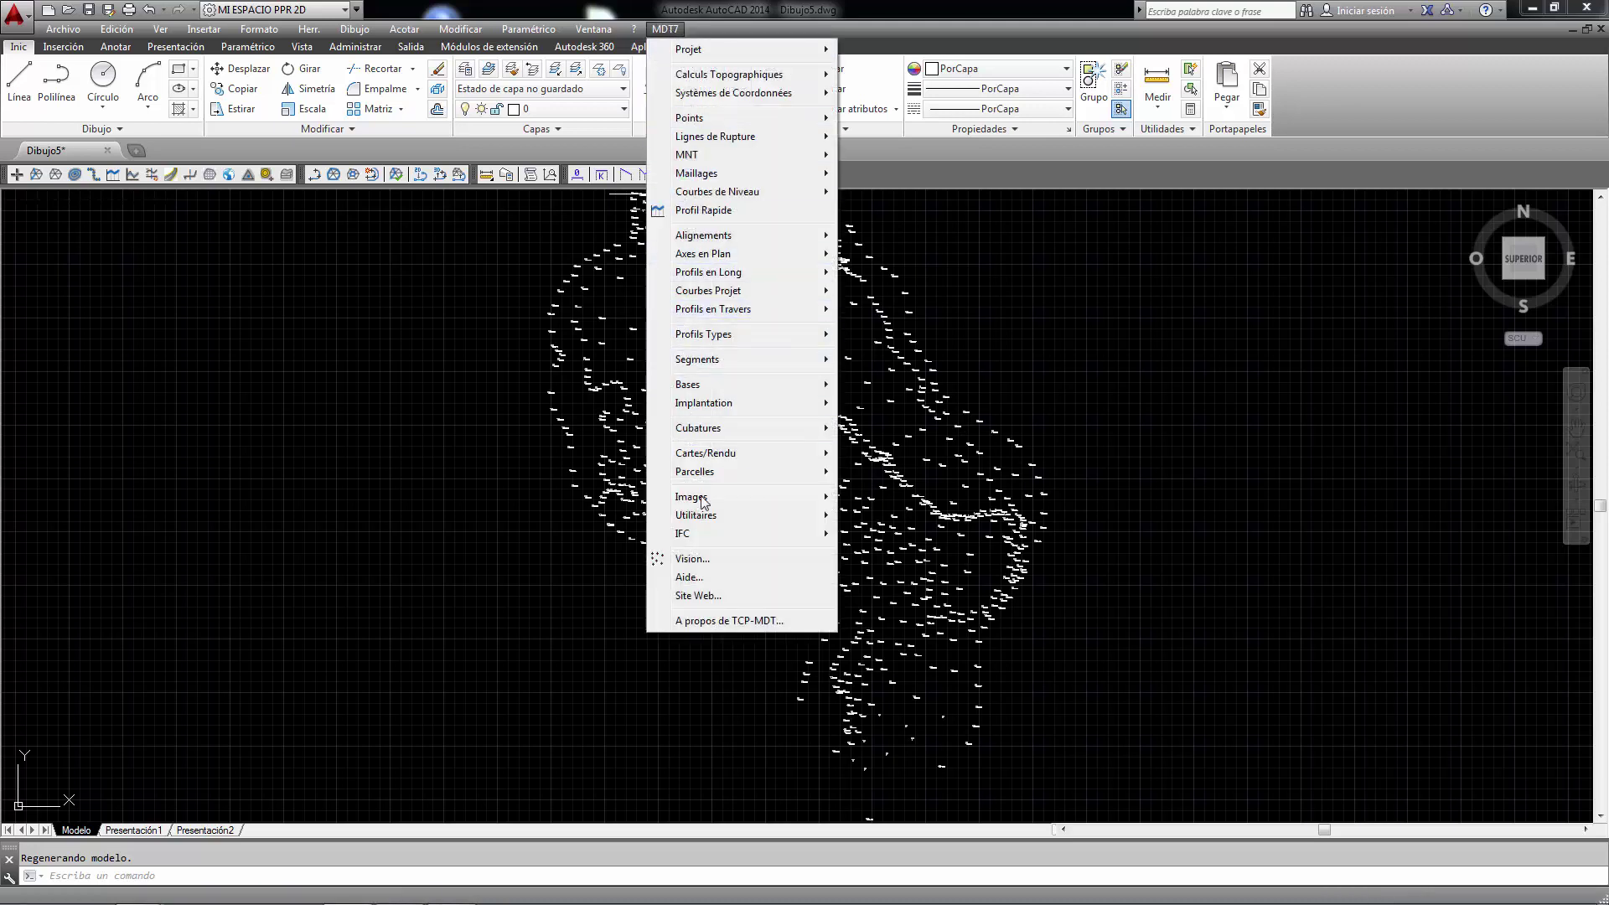
{"action": "left_click", "coordinate": [706, 557]}
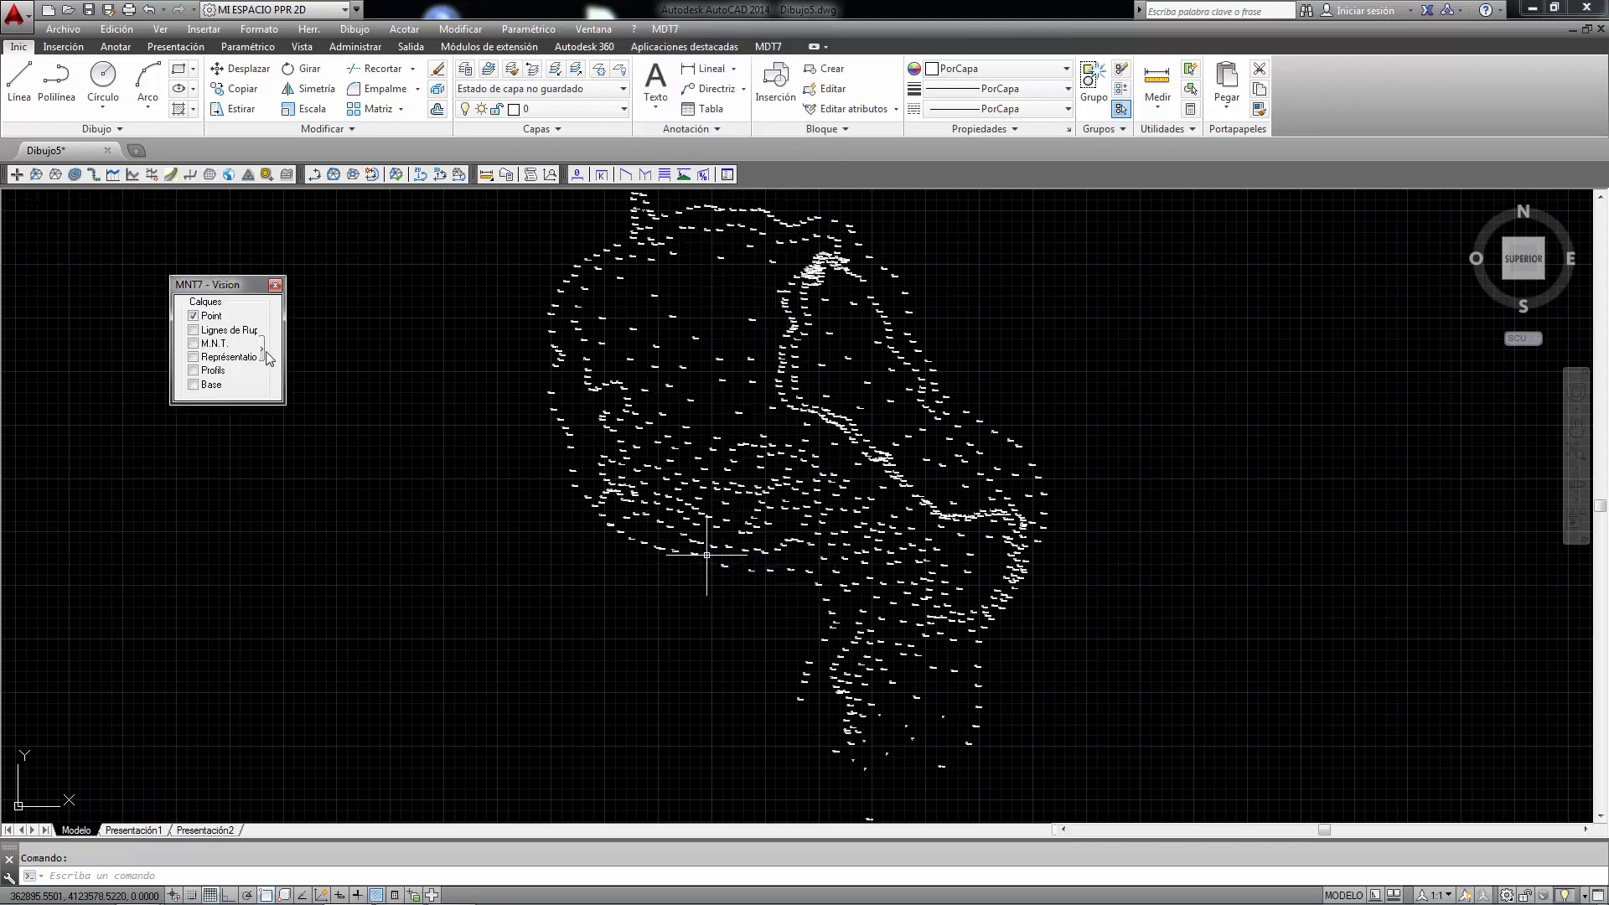
{"action": "left_click", "coordinate": [262, 348]}
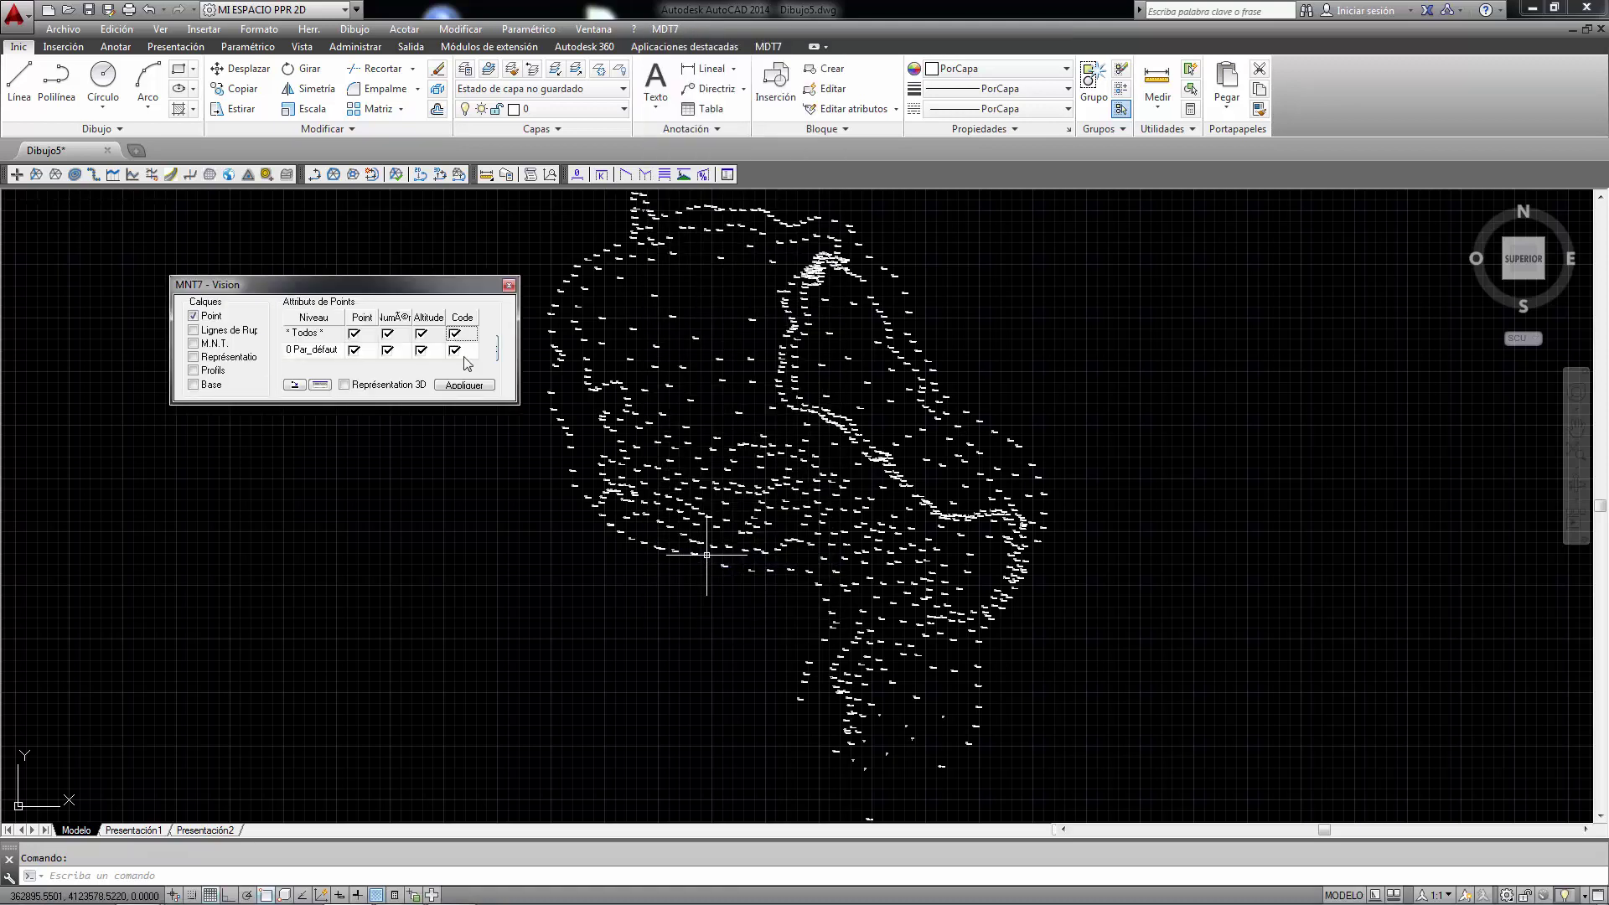
{"action": "left_click", "coordinate": [466, 386]}
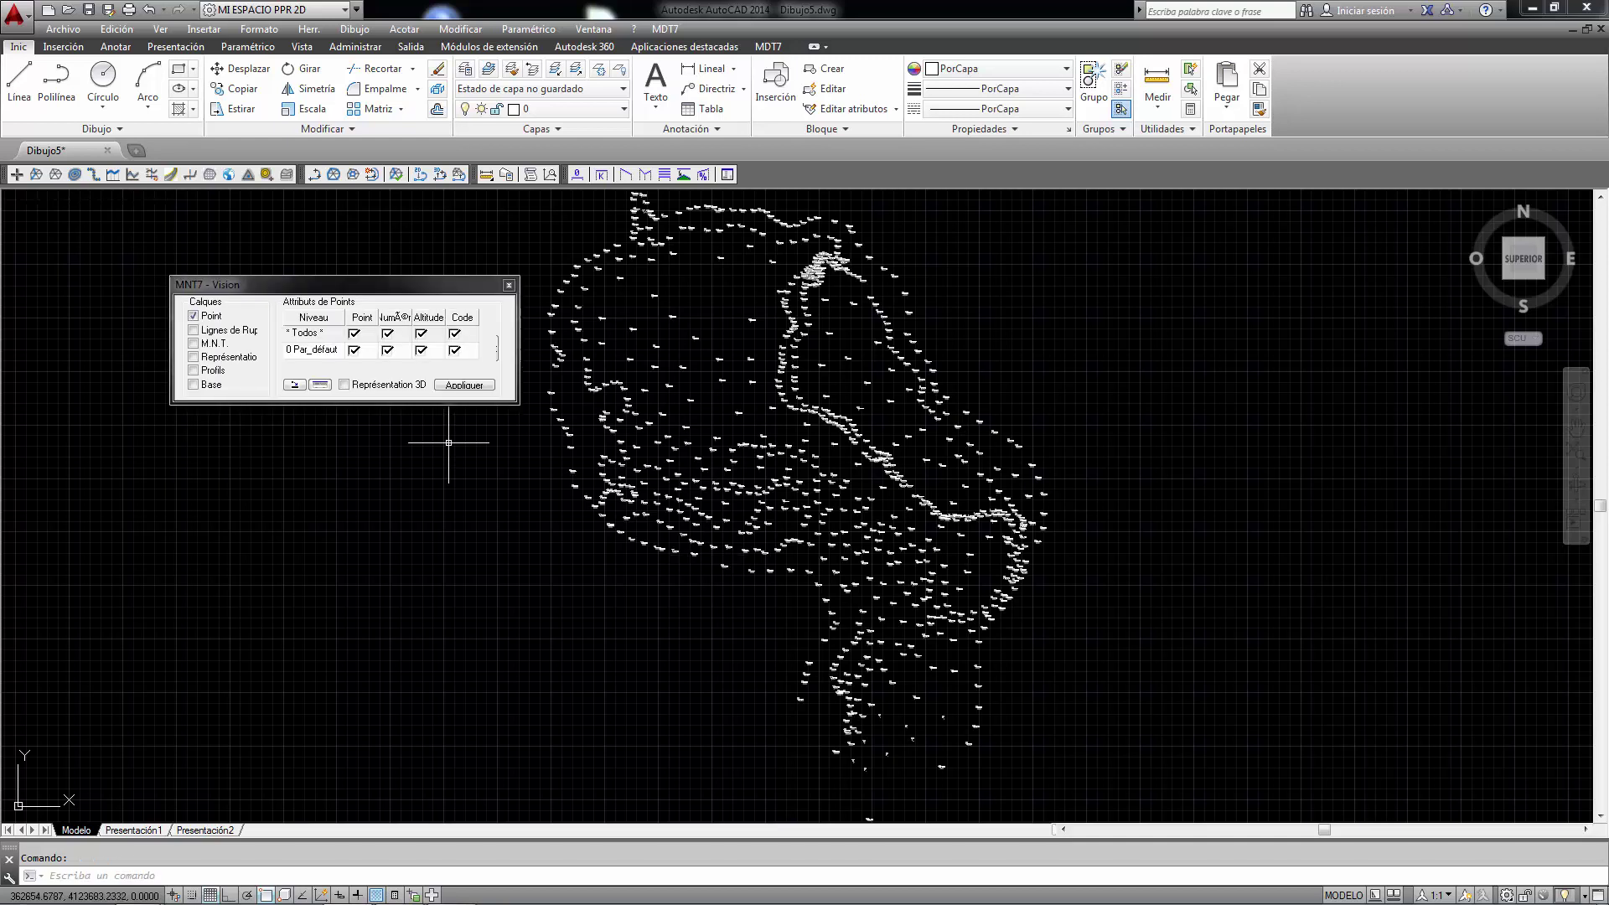
{"action": "scroll", "coordinate": [784, 679], "scroll_direction": "up", "scroll_amount": 5}
{"action": "scroll", "coordinate": [785, 679], "scroll_direction": "up", "scroll_amount": 3}
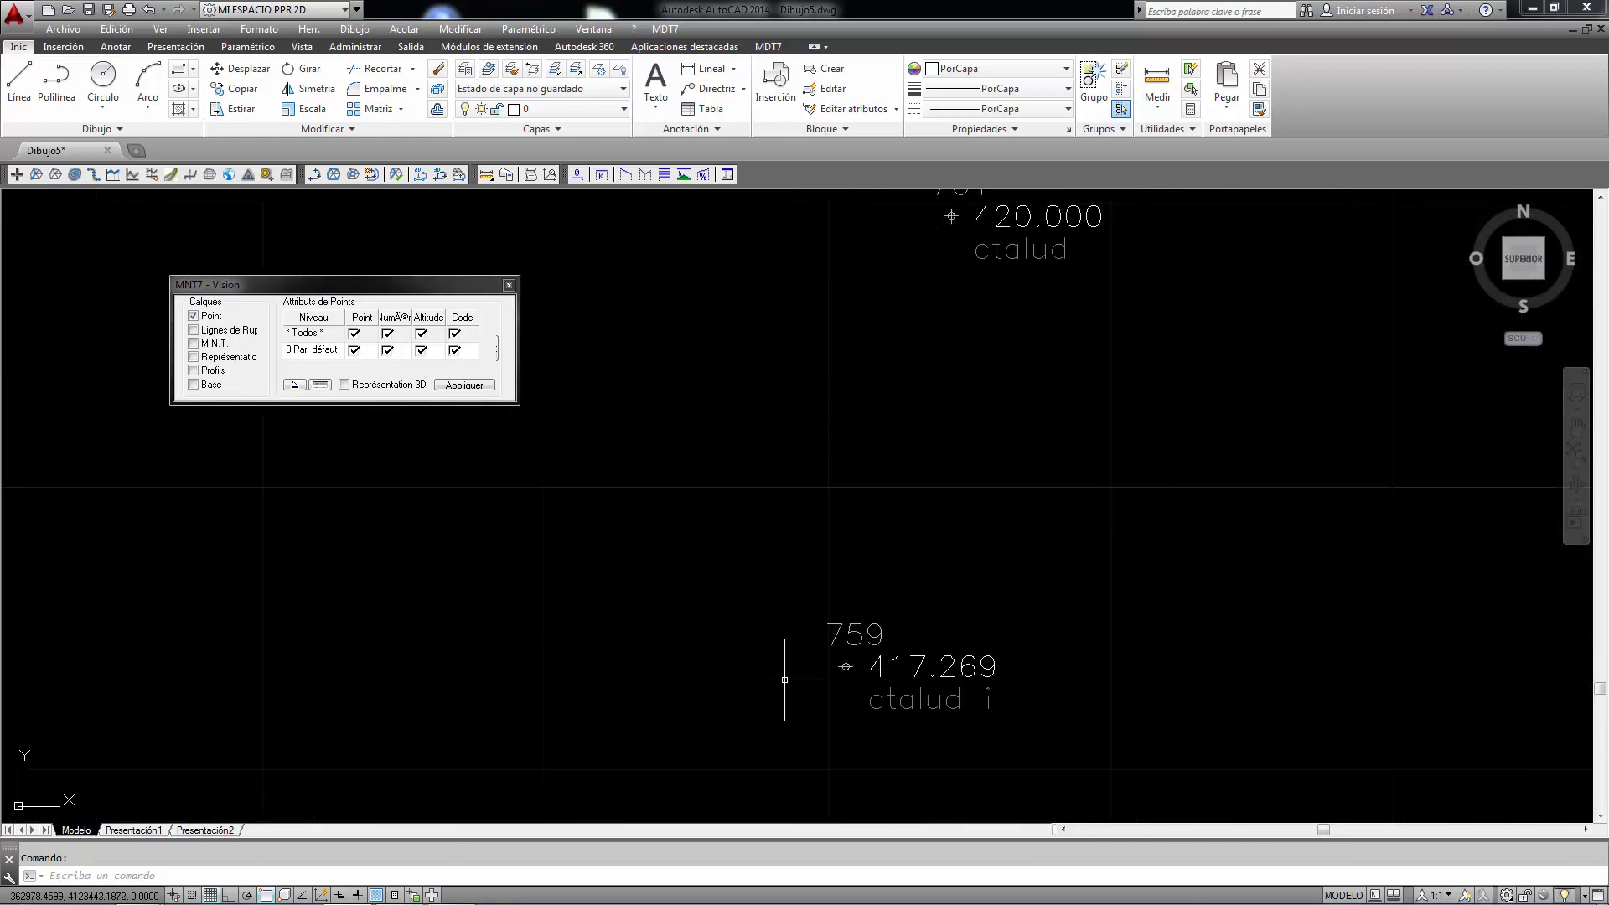
- Set the point label scale to 250 (text height 0.380) and recheck it in the scale dialog
{"action": "left_click", "coordinate": [294, 384]}
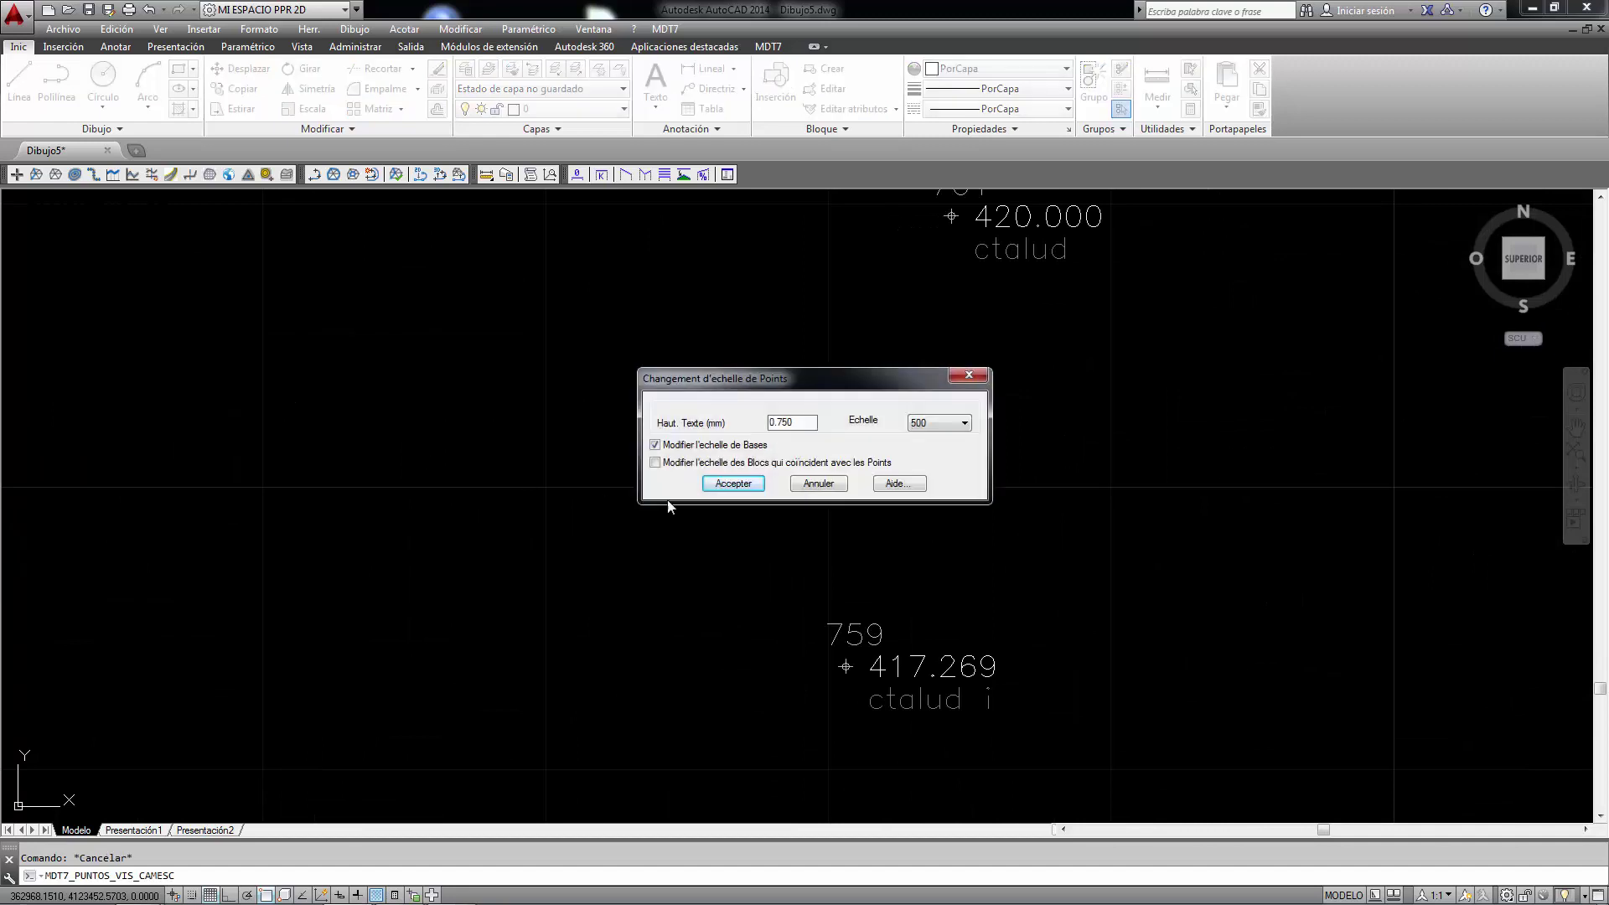
{"action": "left_click", "coordinate": [964, 422]}
{"action": "left_click", "coordinate": [943, 475]}
{"action": "left_click", "coordinate": [733, 483]}
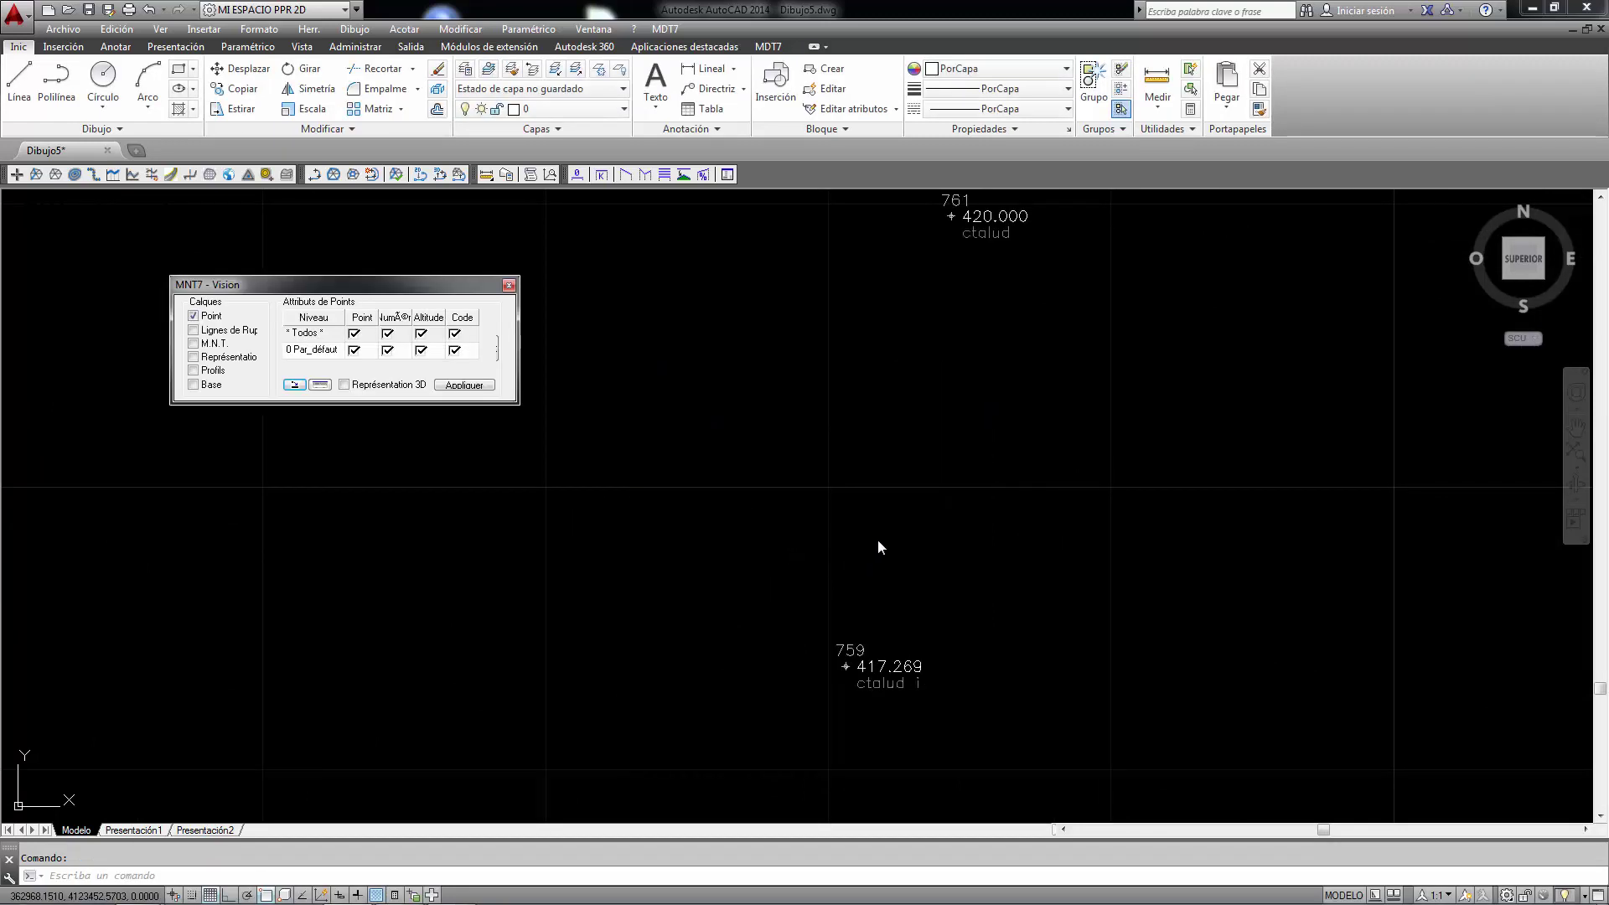
{"action": "scroll", "coordinate": [878, 540], "scroll_direction": "down", "scroll_amount": 3}
{"action": "scroll", "coordinate": [872, 503], "scroll_direction": "down", "scroll_amount": 3}
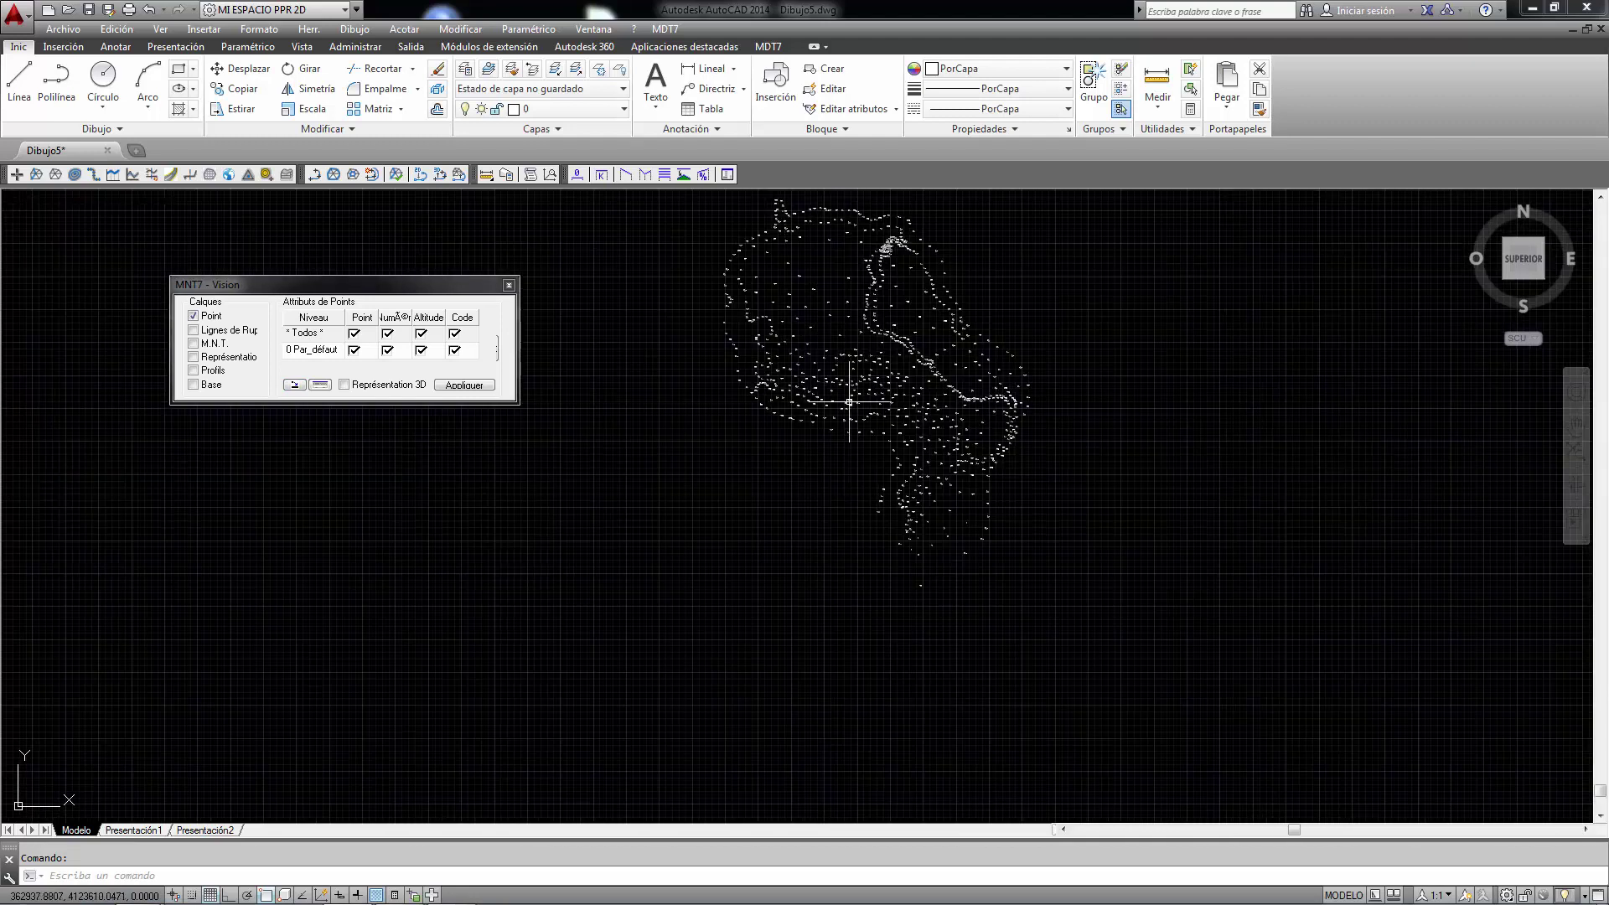
{"action": "scroll", "coordinate": [849, 403], "scroll_direction": "up", "scroll_amount": 4}
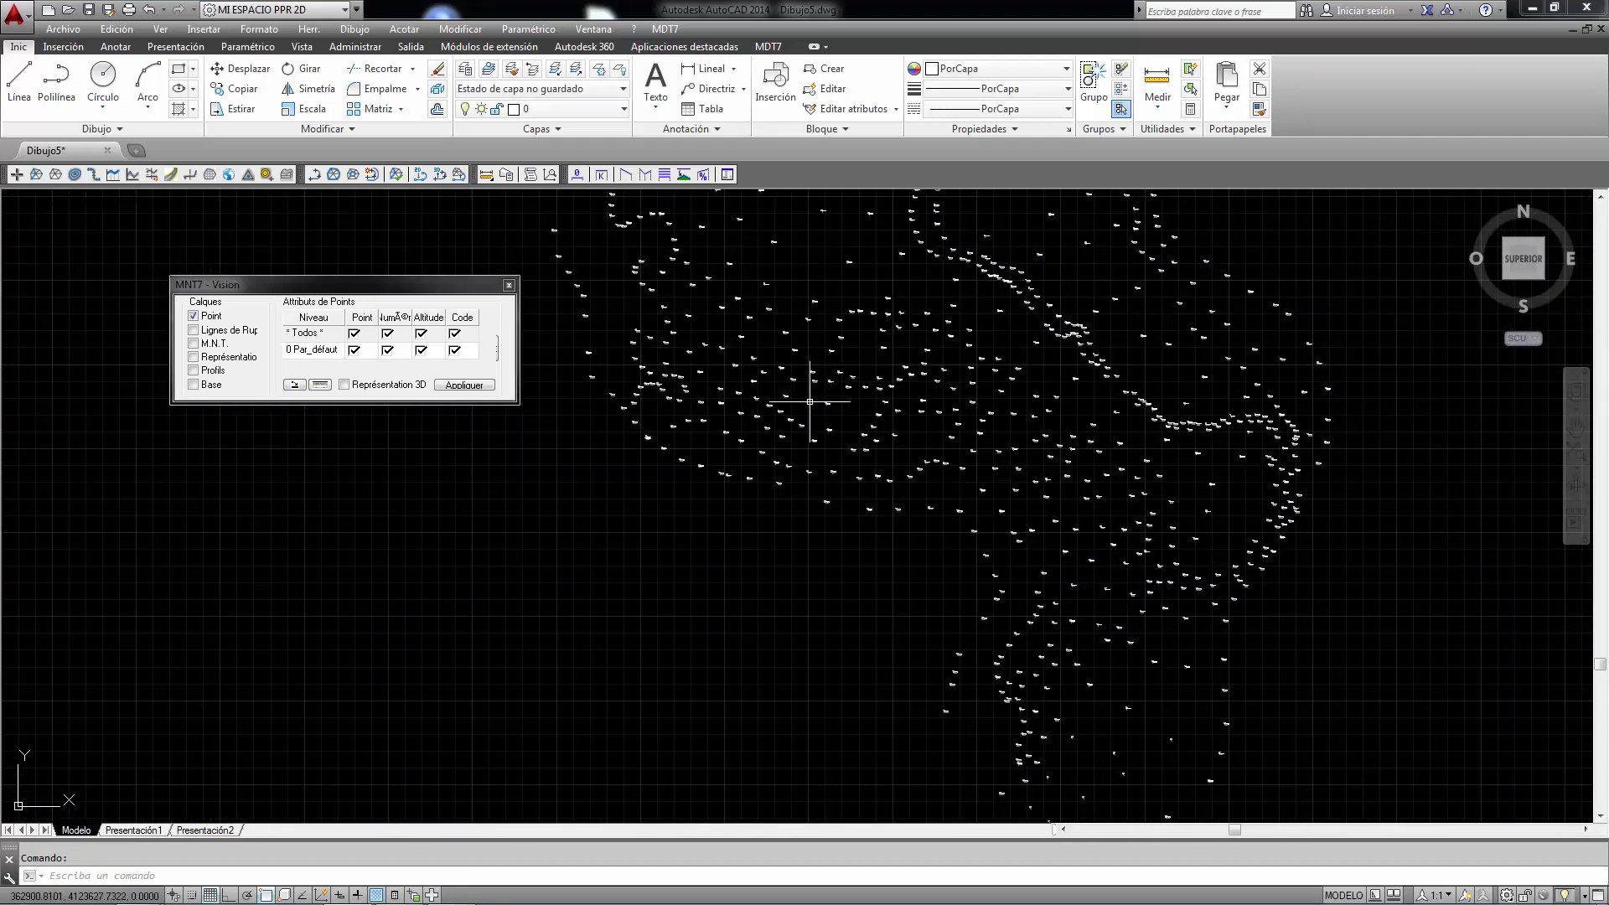
{"action": "left_click", "coordinate": [294, 385]}
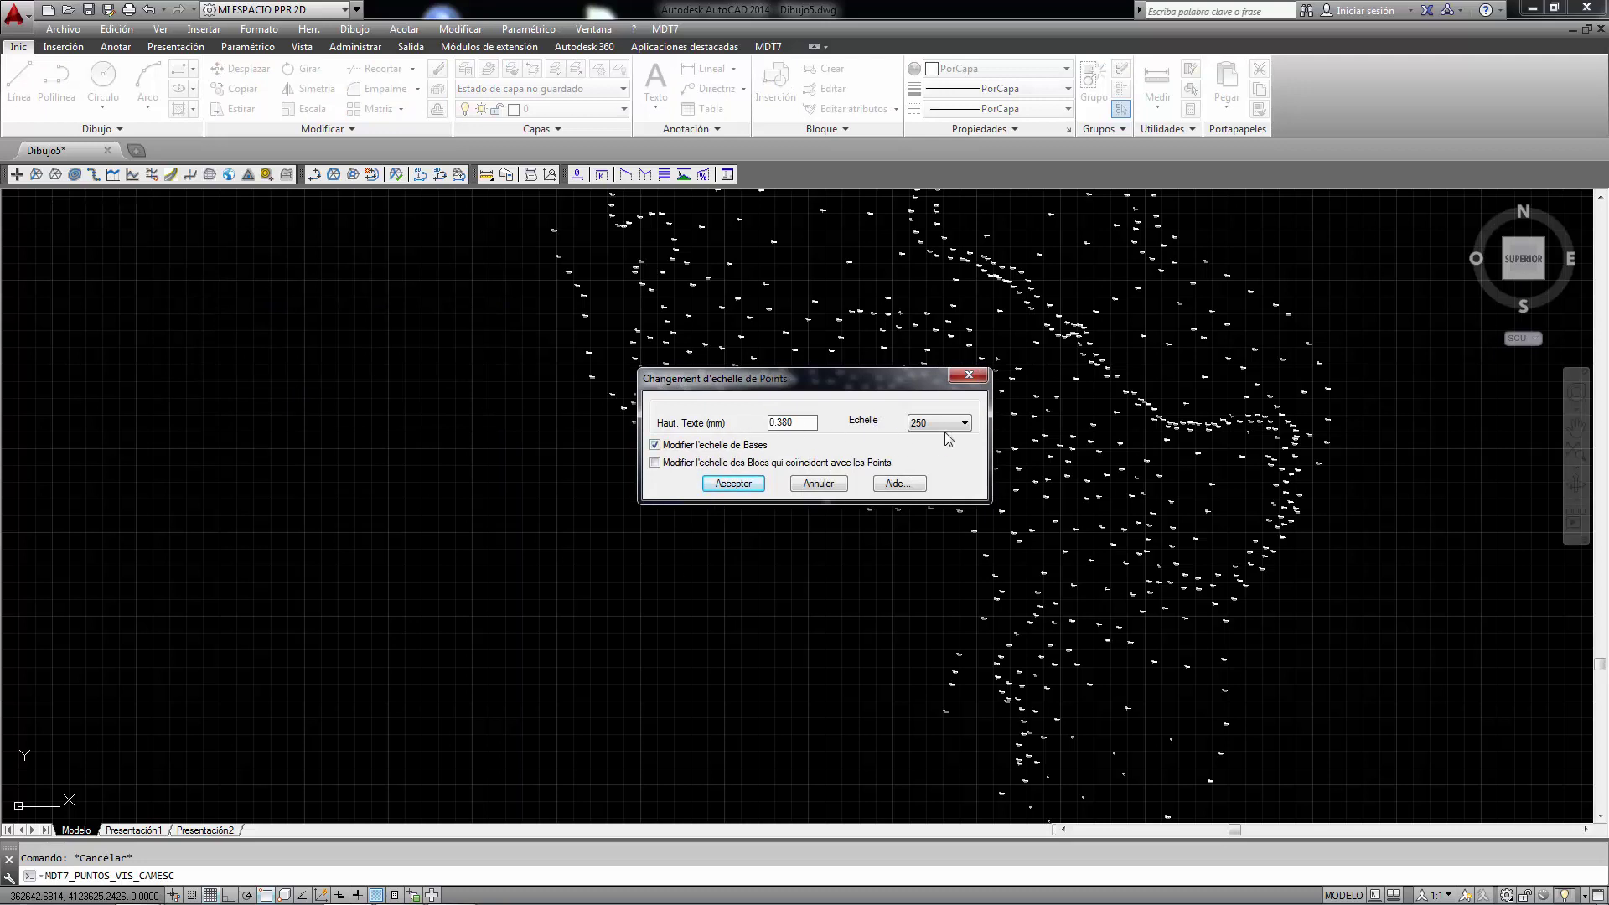
{"action": "left_click", "coordinate": [736, 486]}
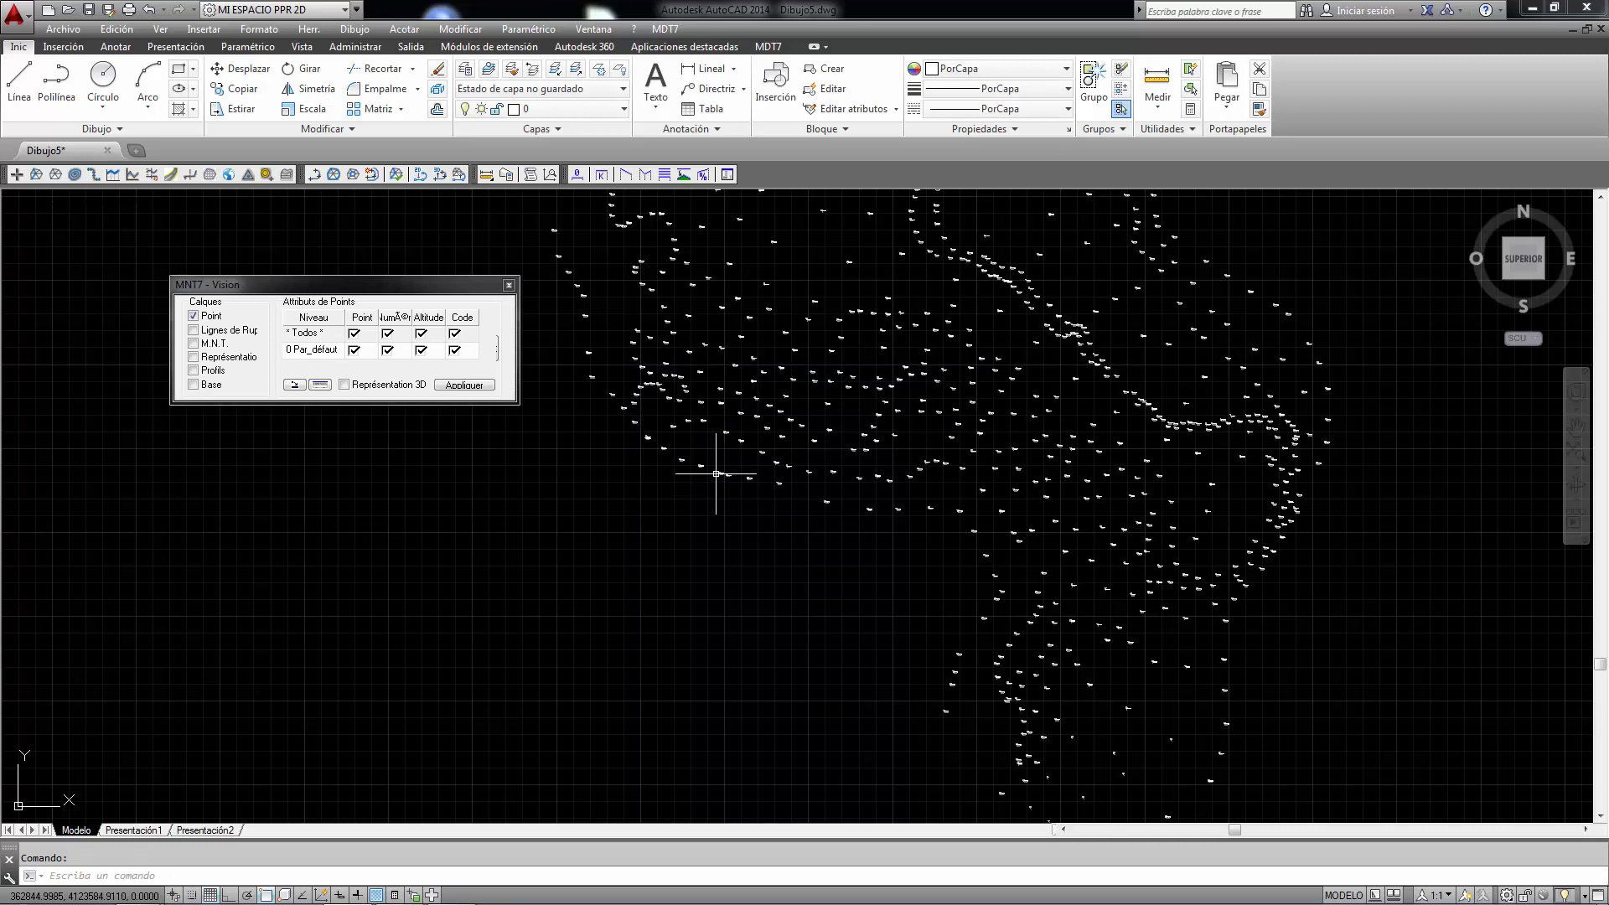
- Review the point representation format settings and accept them
{"action": "left_click", "coordinate": [321, 386]}
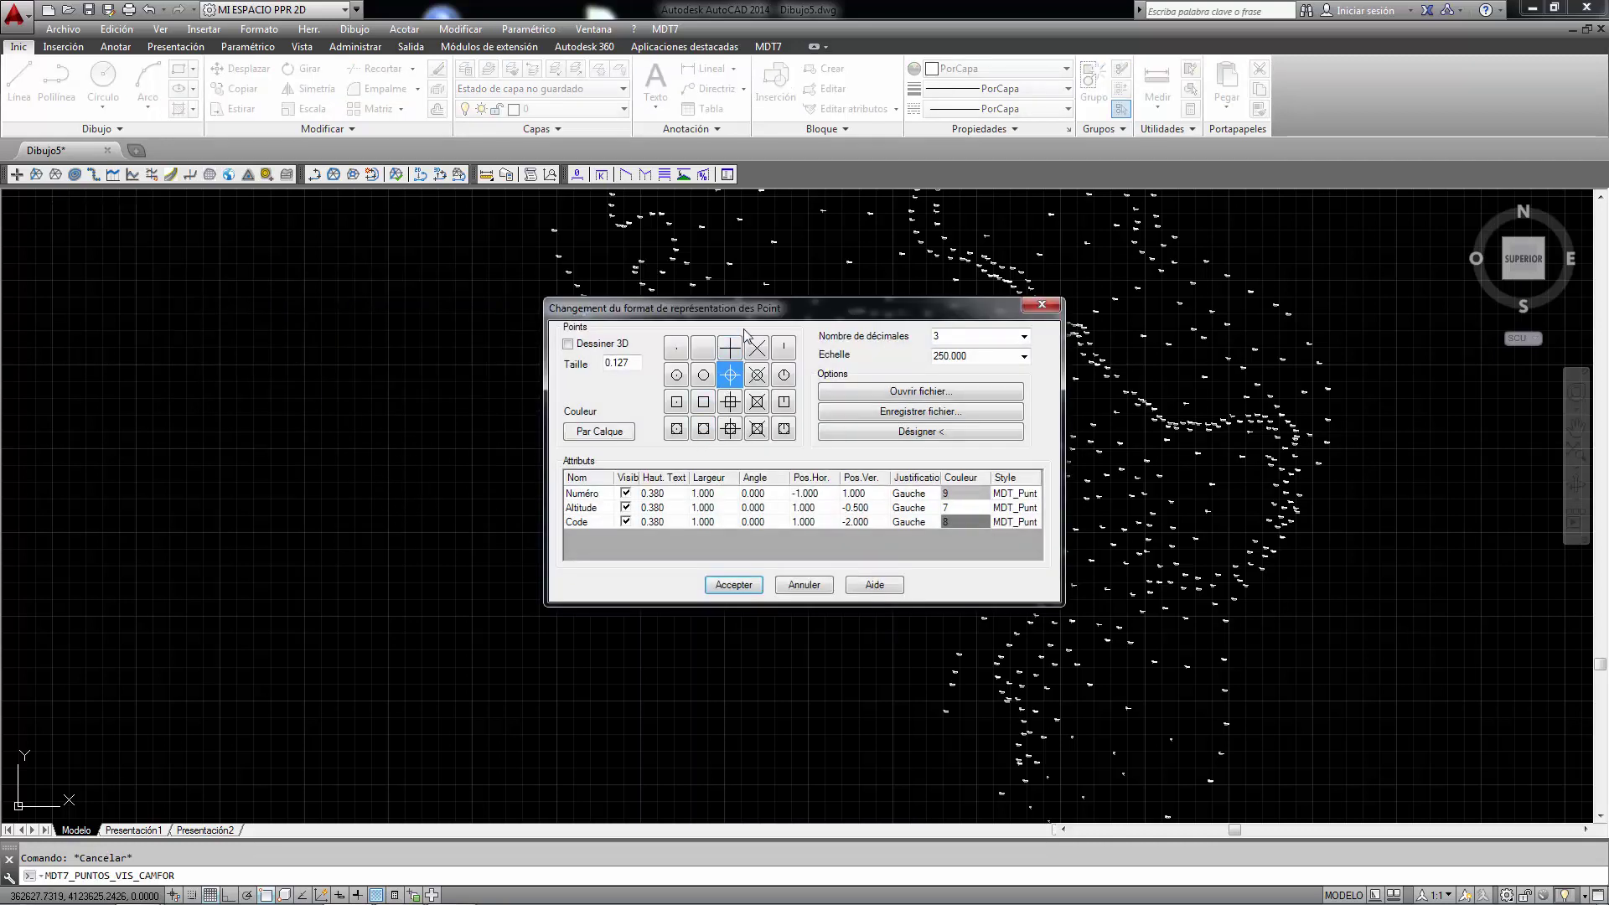
{"action": "left_click_drag", "start_coordinate": [744, 308], "coordinate": [405, 297]}
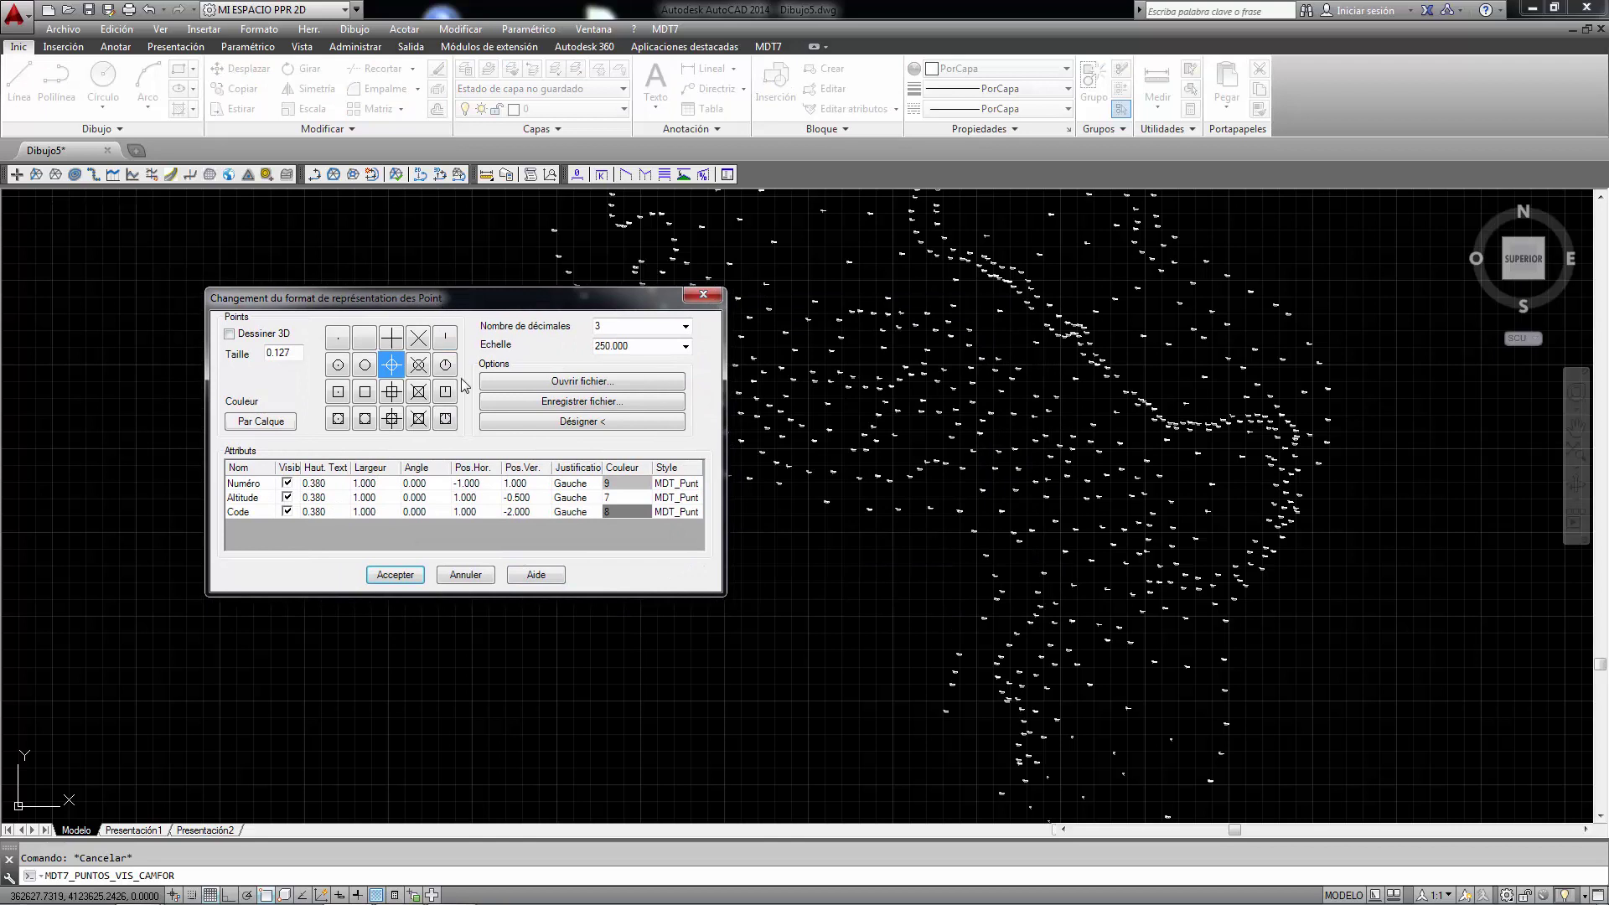
{"action": "left_click", "coordinate": [419, 577]}
- Start the MDT7 point format change and set the point marker colour to red
{"action": "left_click", "coordinate": [674, 32]}
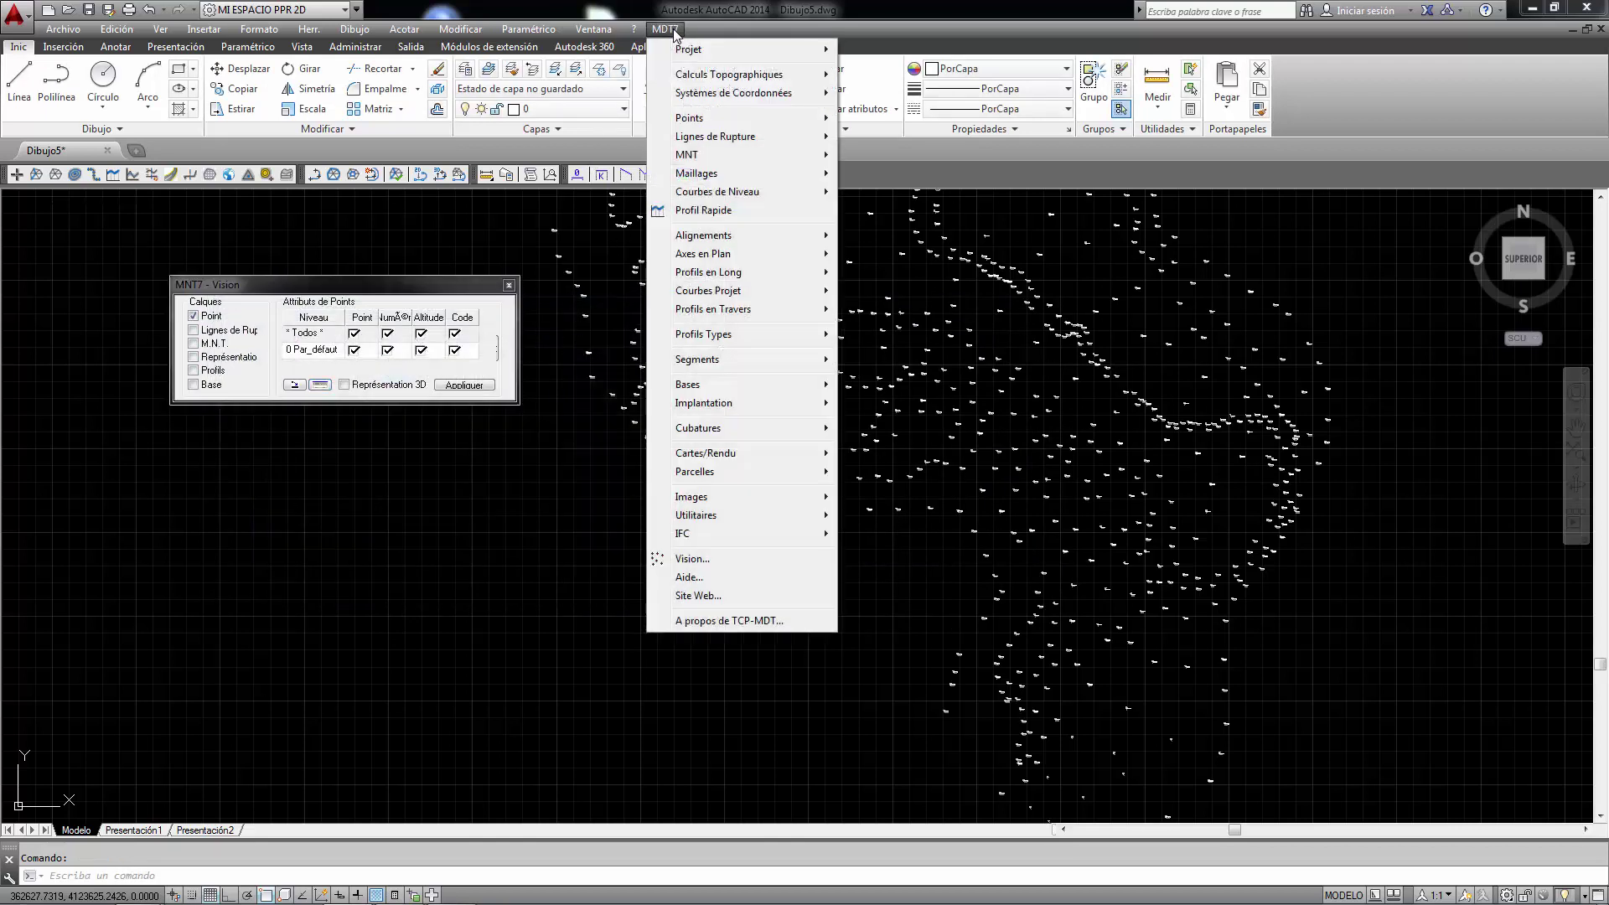
{"action": "mouse_move", "coordinate": [690, 117]}
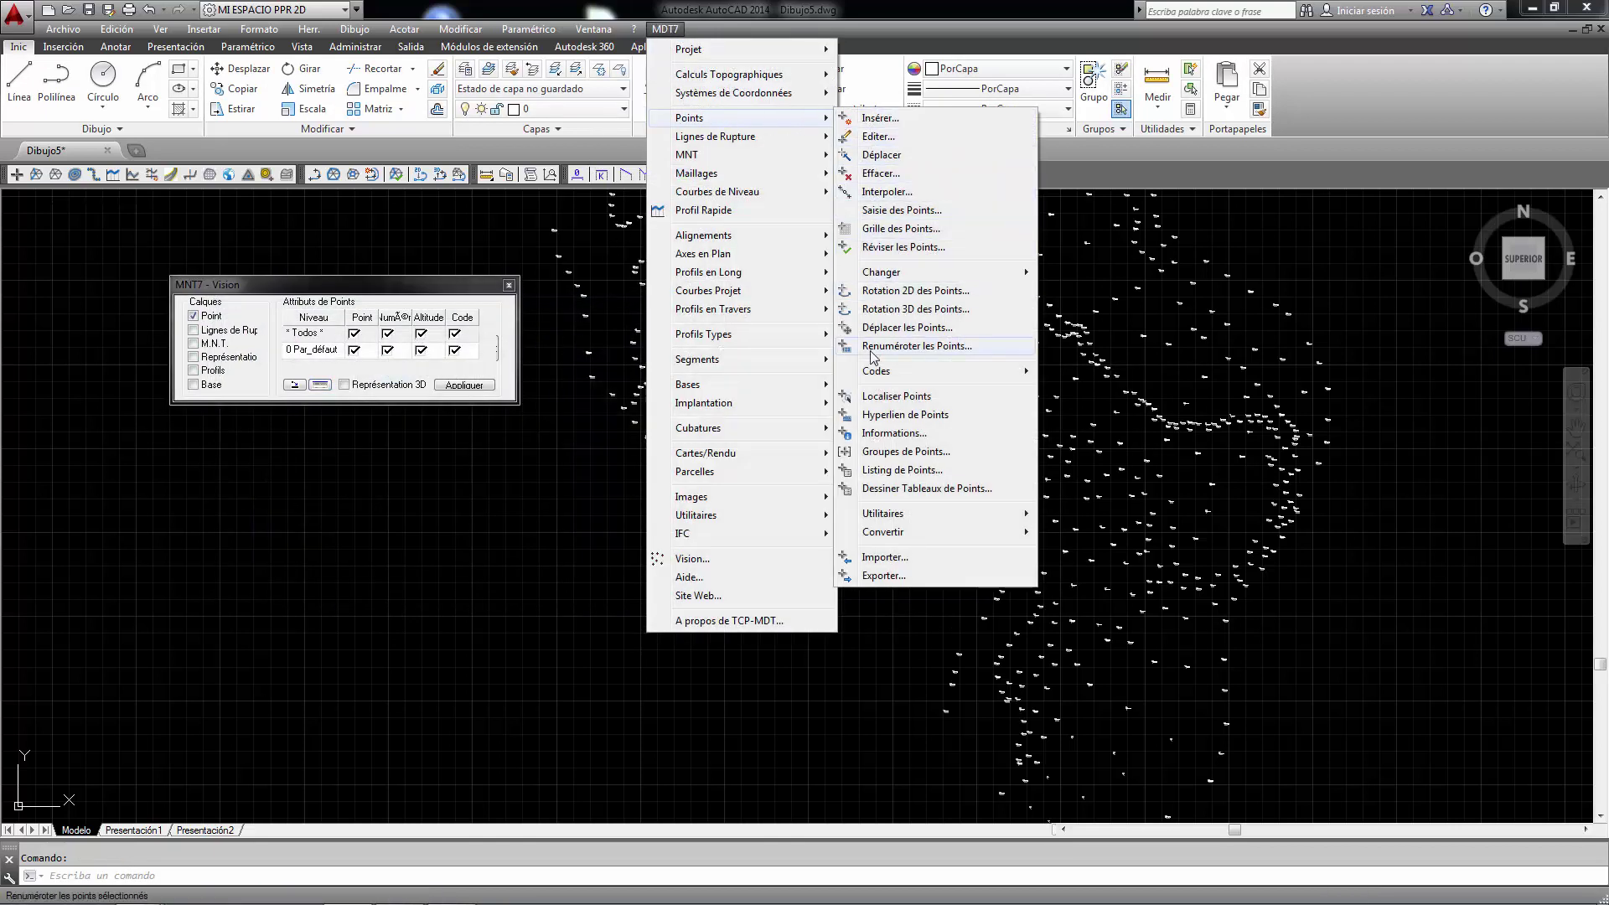
{"action": "mouse_move", "coordinate": [882, 272]}
{"action": "left_click", "coordinate": [1110, 344]}
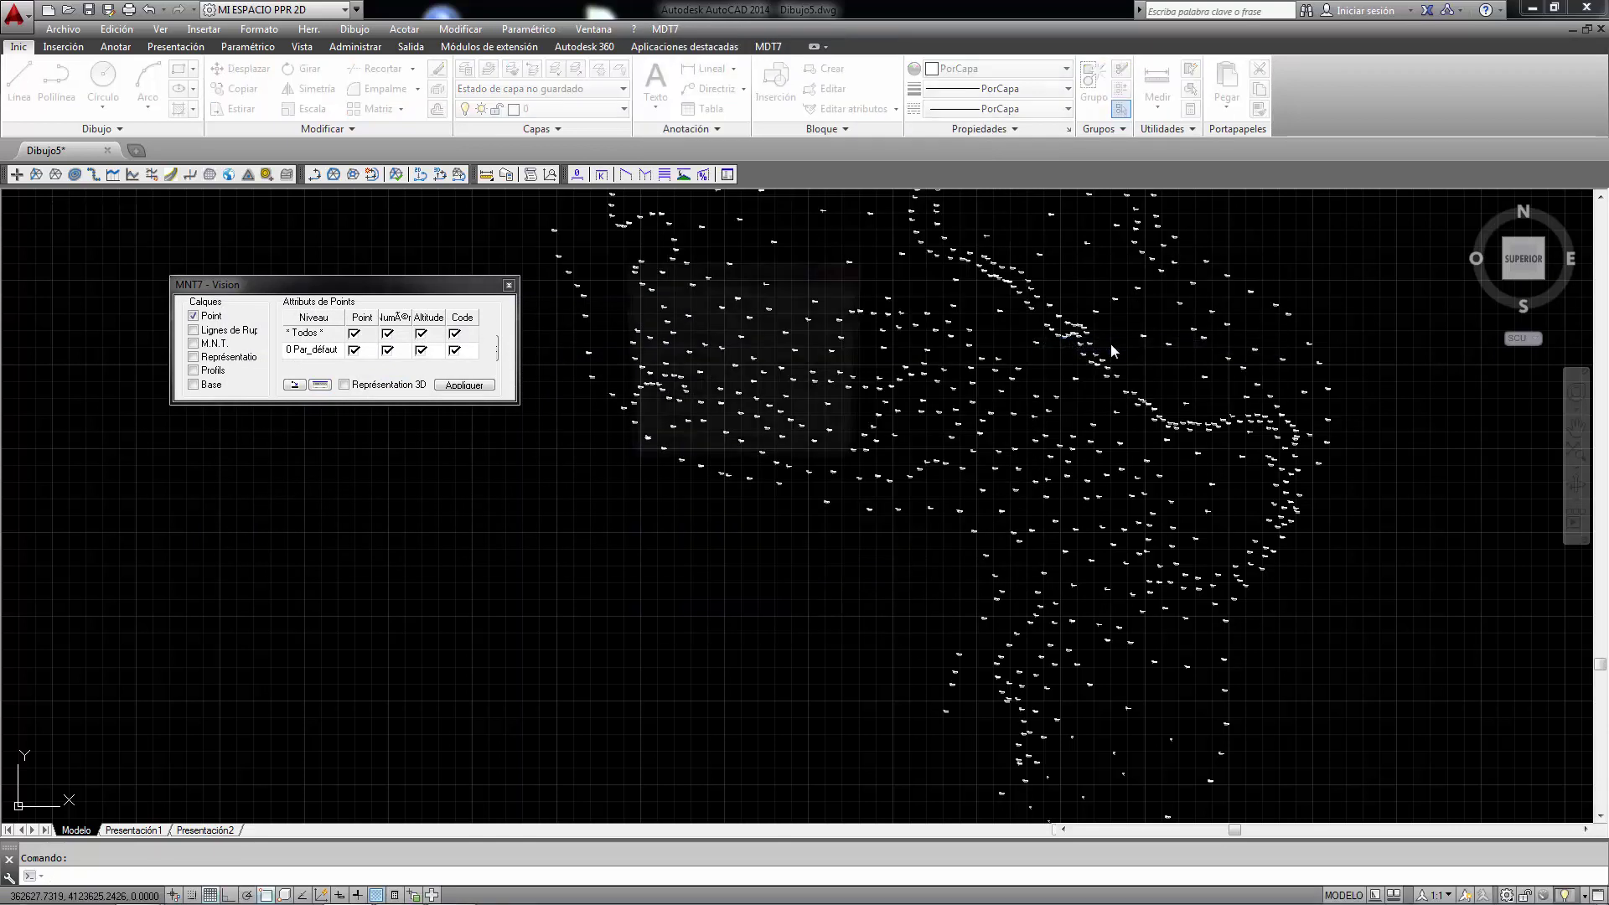
{"action": "left_click", "coordinate": [812, 314]}
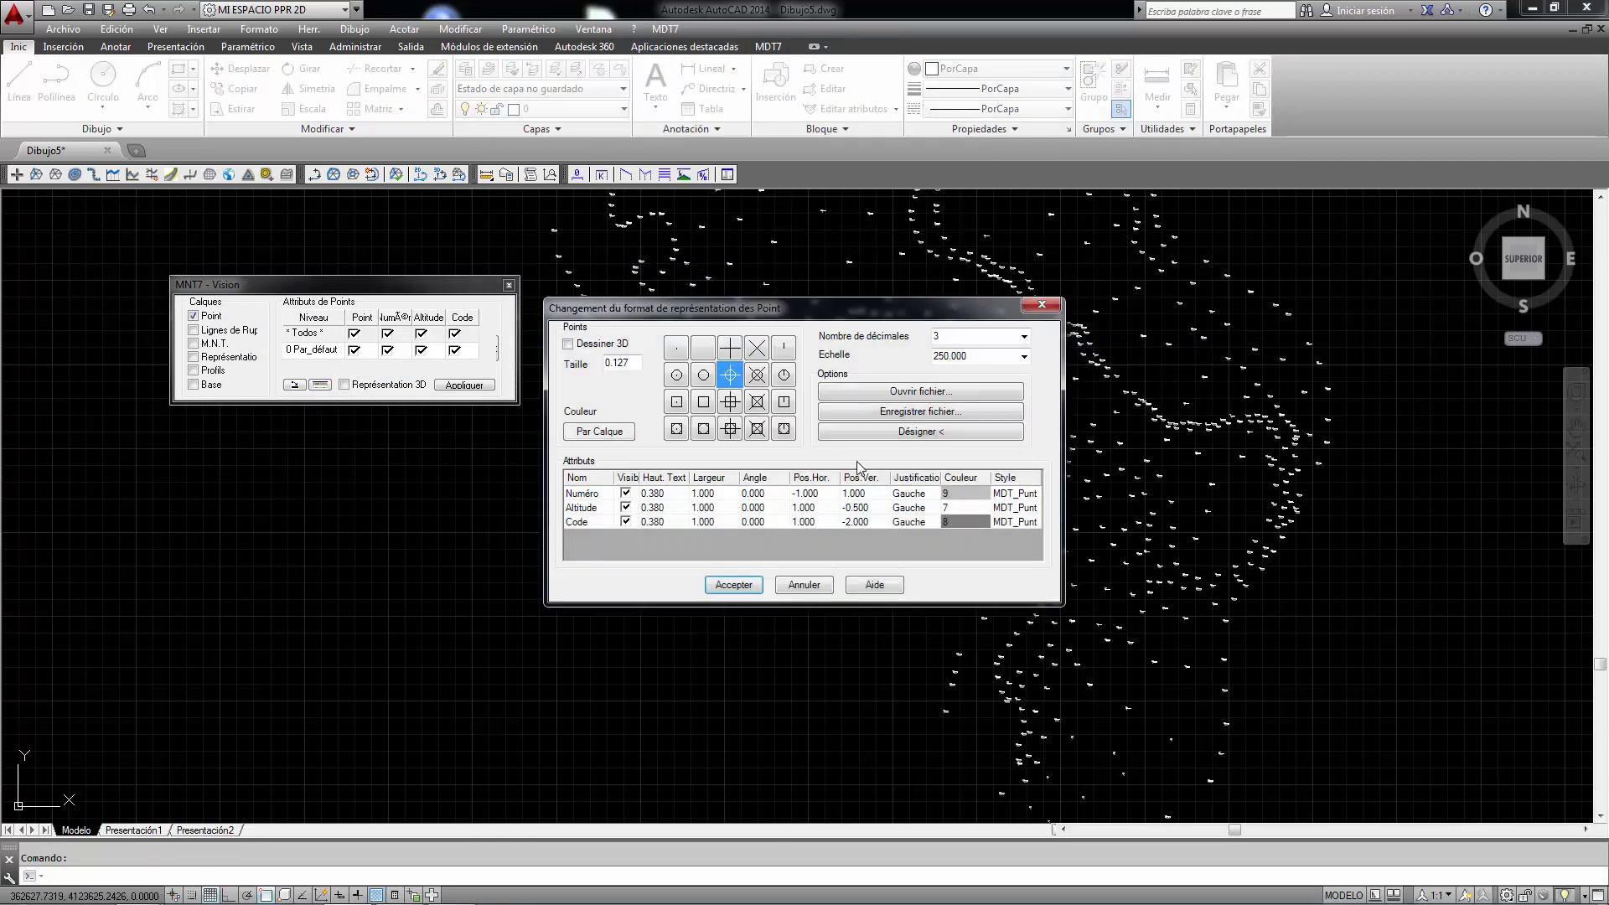
{"action": "left_click", "coordinate": [734, 584]}
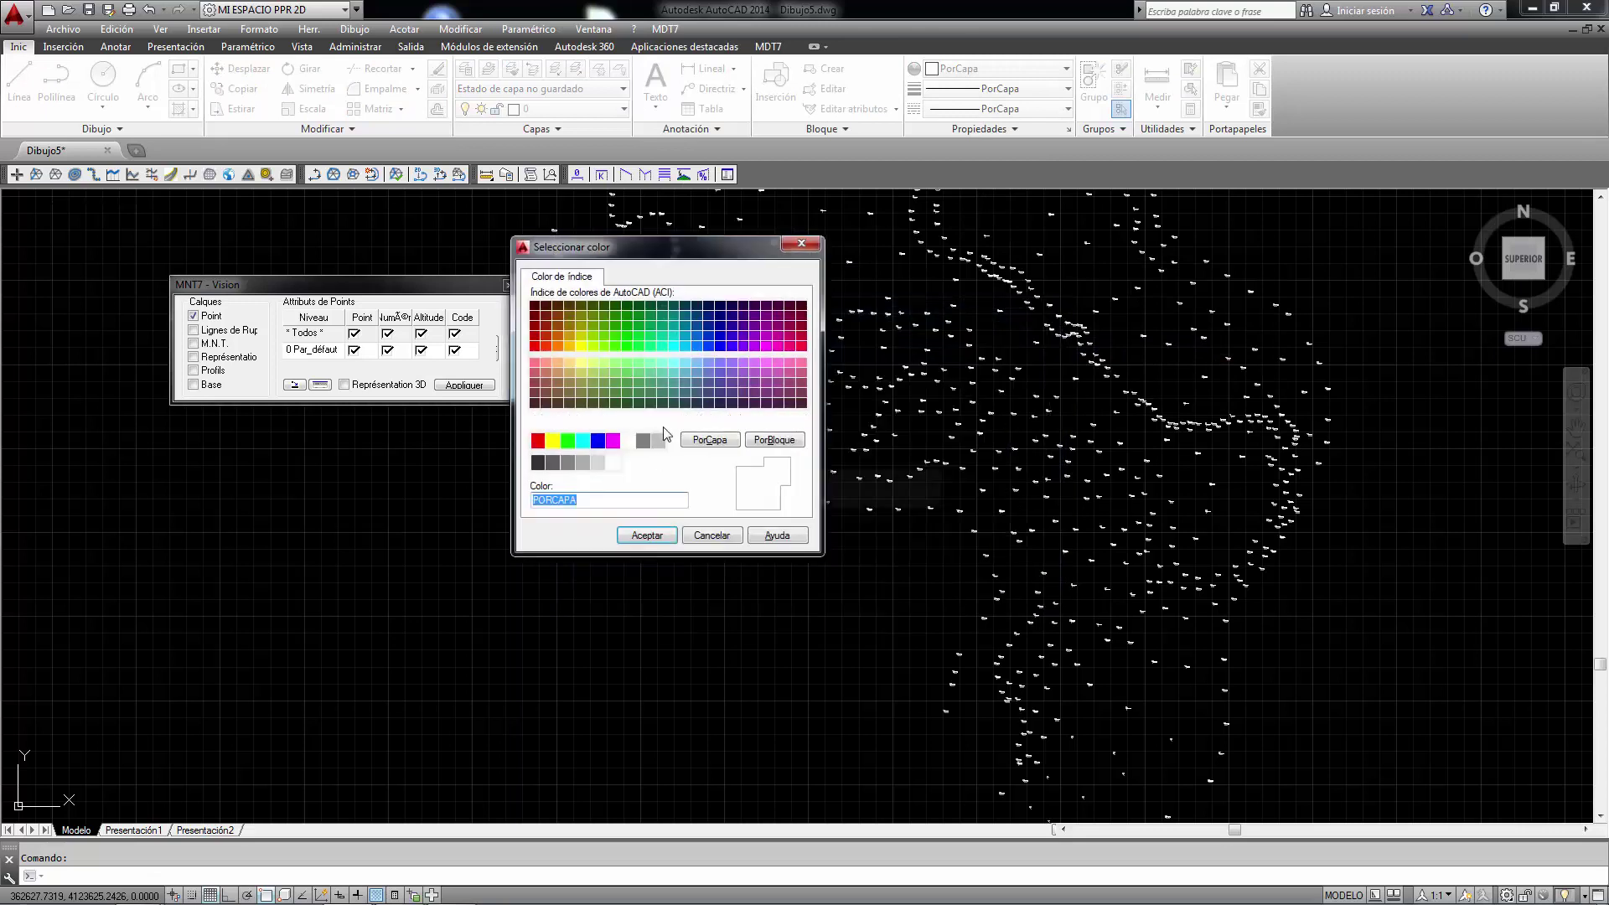
{"action": "left_click", "coordinate": [537, 440]}
{"action": "left_click", "coordinate": [647, 535]}
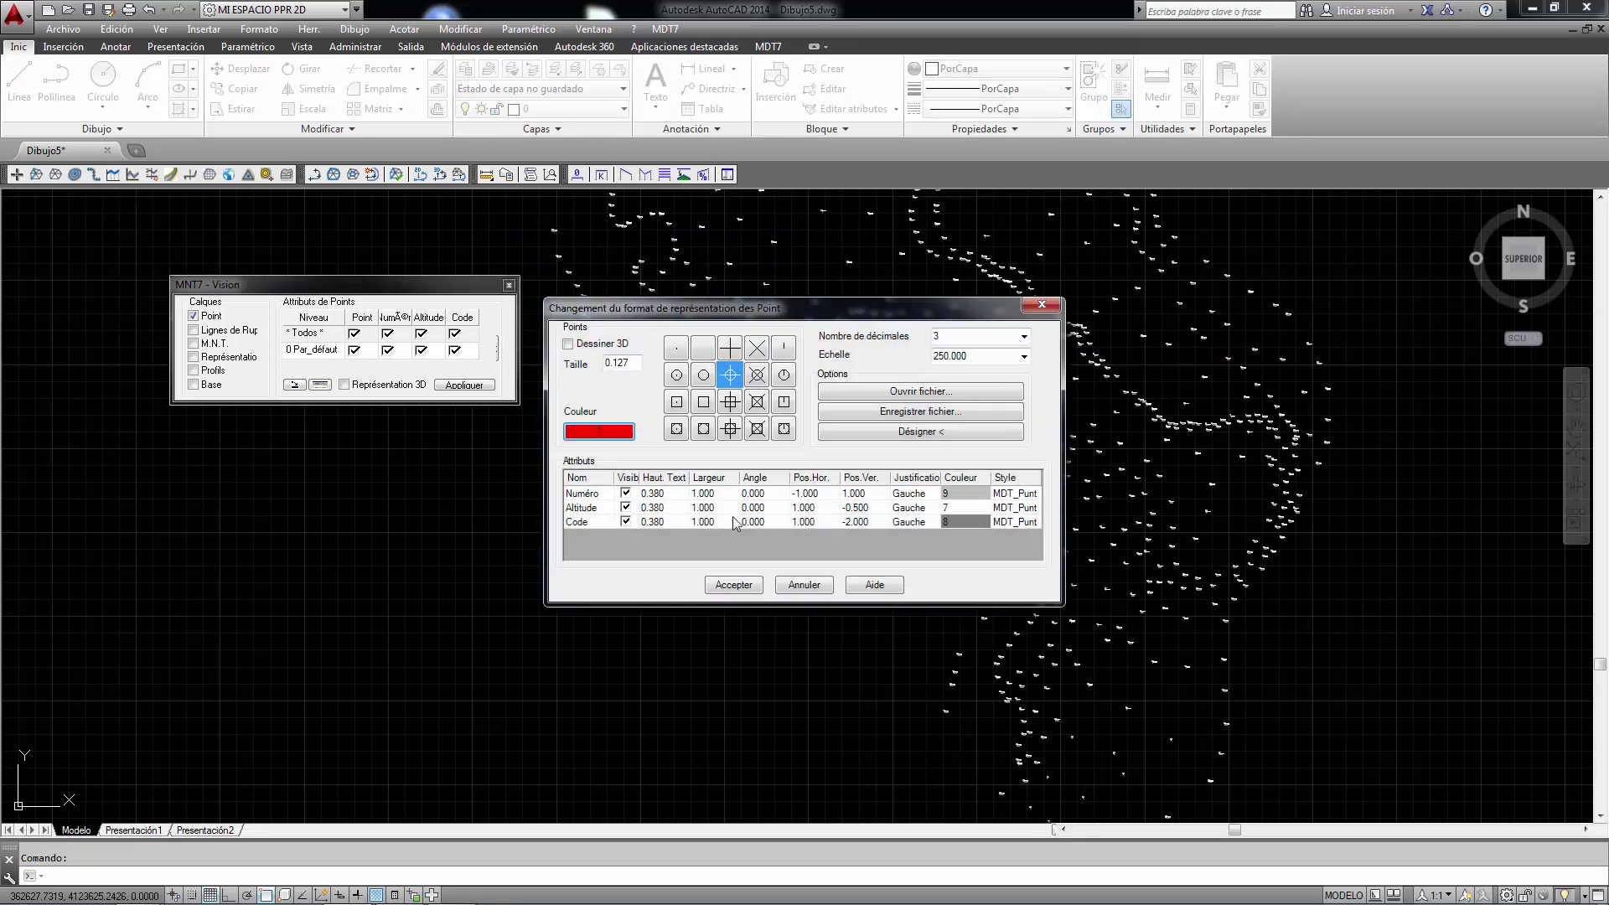
- Set code labels to colour 140 and elevation labels to red, then apply the format
{"action": "double_click", "coordinate": [977, 522]}
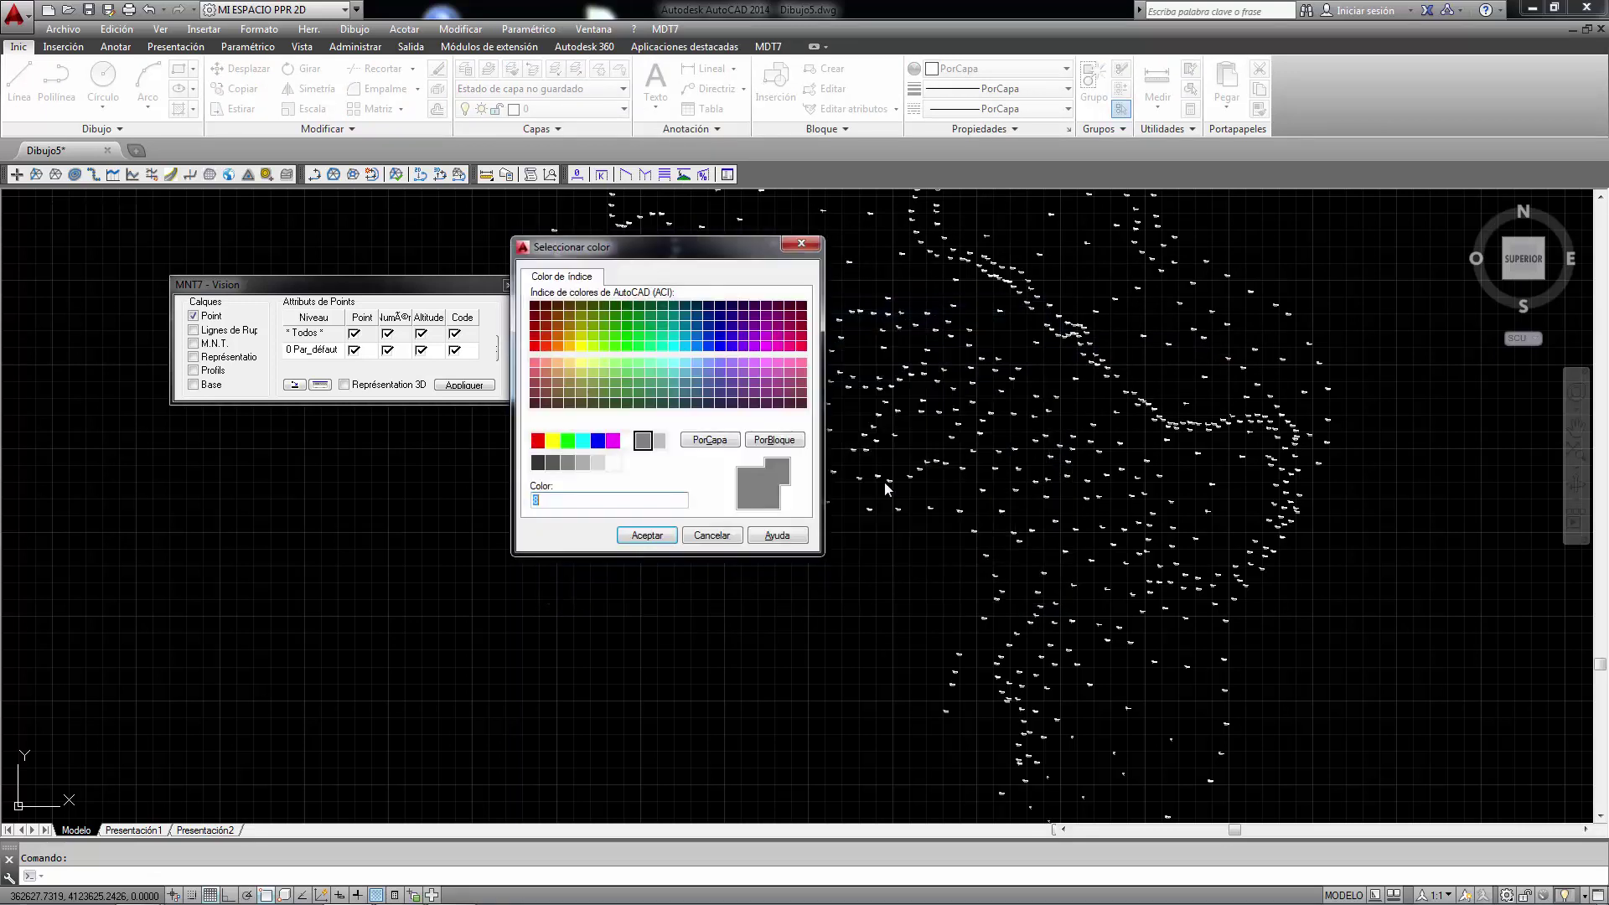
{"action": "left_click", "coordinate": [684, 346]}
{"action": "key", "text": "Return"}
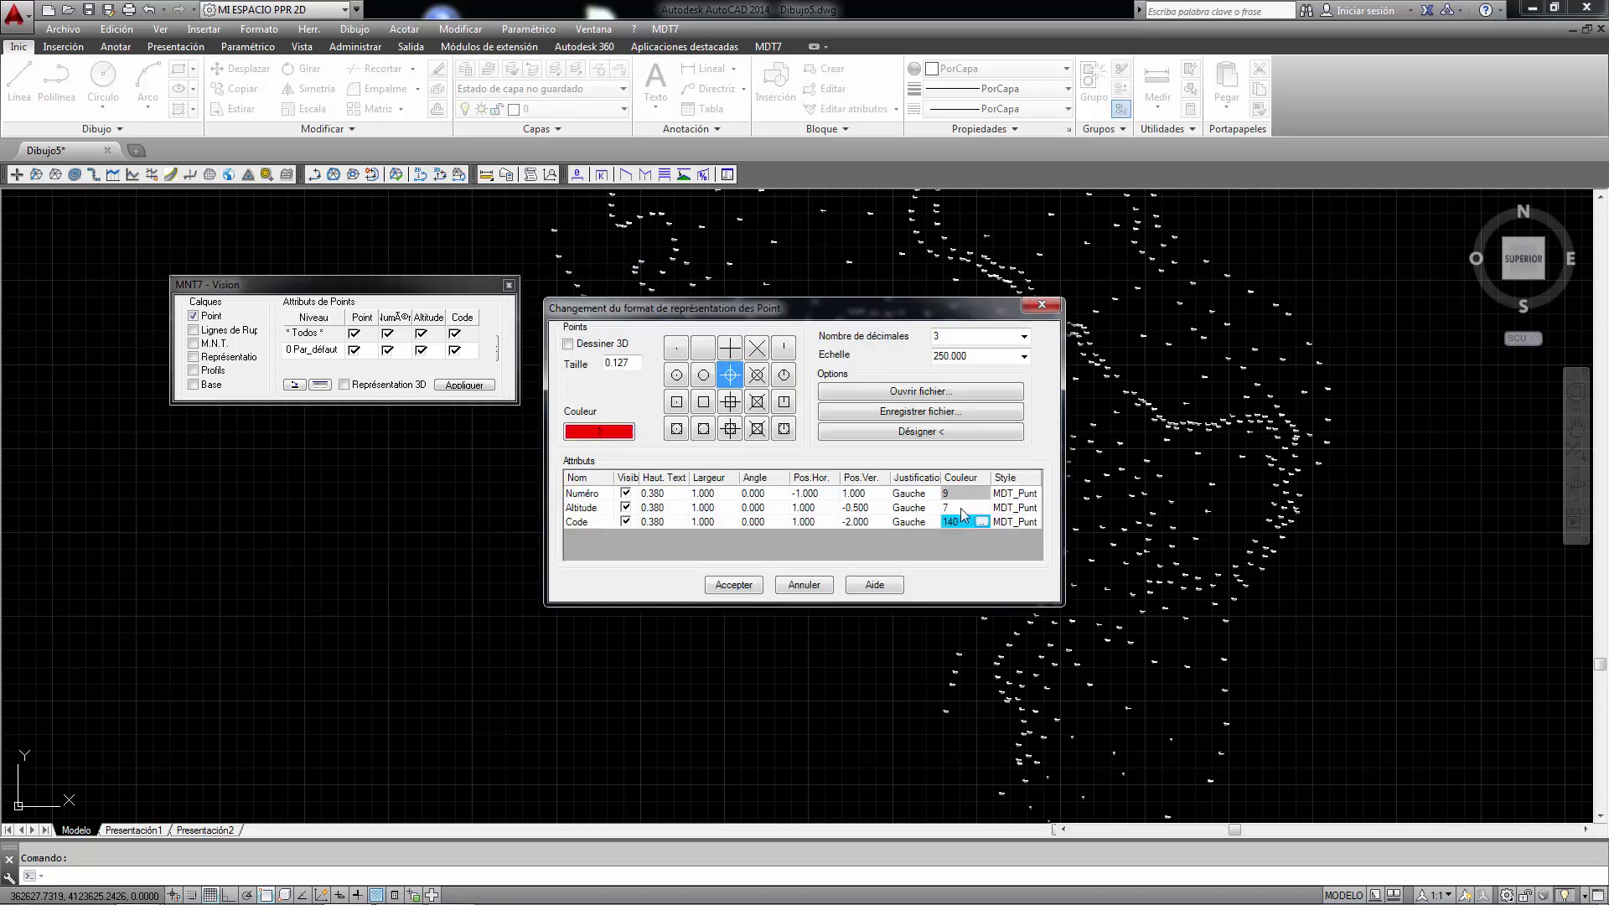
{"action": "left_click", "coordinate": [980, 510]}
{"action": "left_click", "coordinate": [537, 439]}
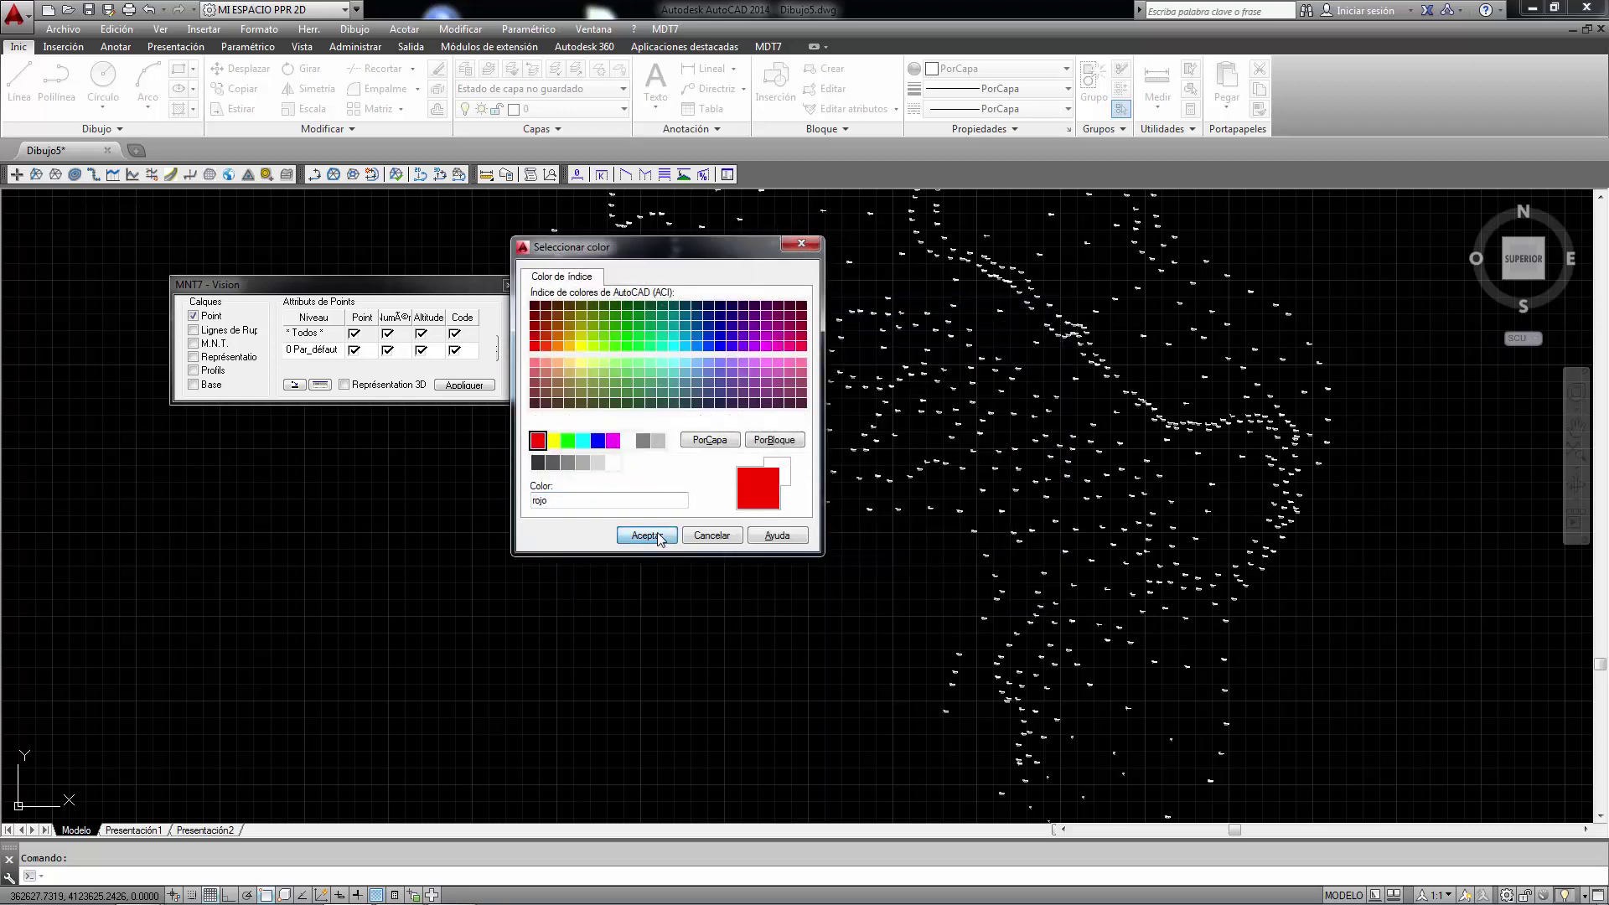
{"action": "left_click", "coordinate": [647, 535]}
{"action": "left_click", "coordinate": [728, 584]}
- Apply the new point format globally to all points and inspect the recoloured labels
{"action": "left_click", "coordinate": [664, 455]}
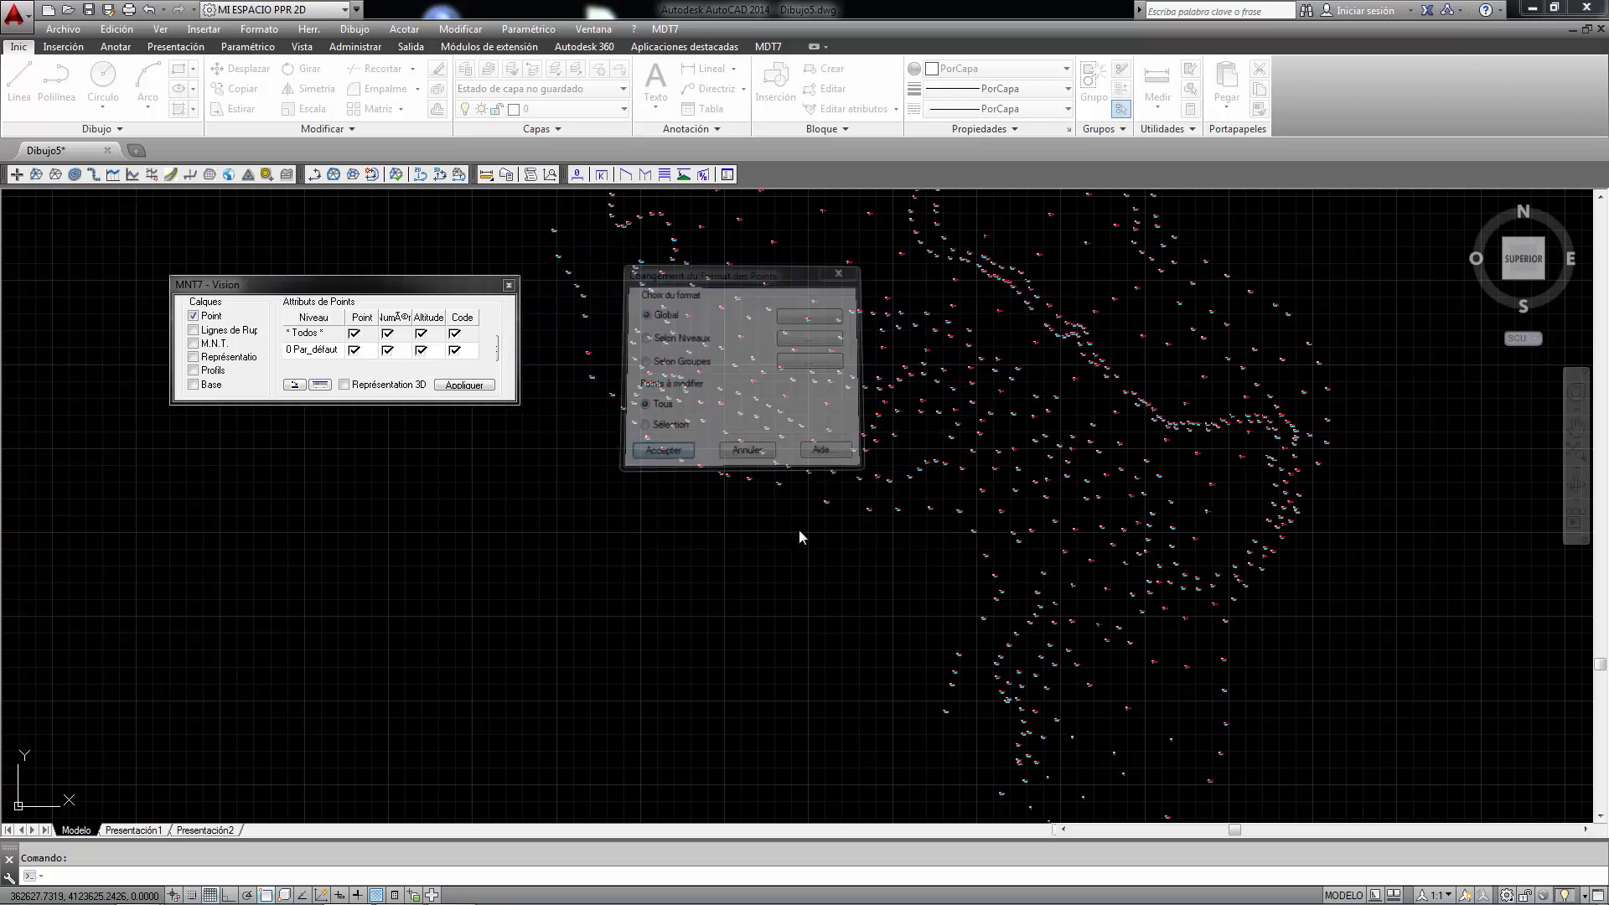
{"action": "scroll", "coordinate": [788, 483], "scroll_direction": "up", "scroll_amount": 5}
{"action": "scroll", "coordinate": [788, 484], "scroll_direction": "down", "scroll_amount": 2}
{"action": "scroll", "coordinate": [855, 618], "scroll_direction": "down", "scroll_amount": 3}
{"action": "scroll", "coordinate": [794, 556], "scroll_direction": "up", "scroll_amount": 5}
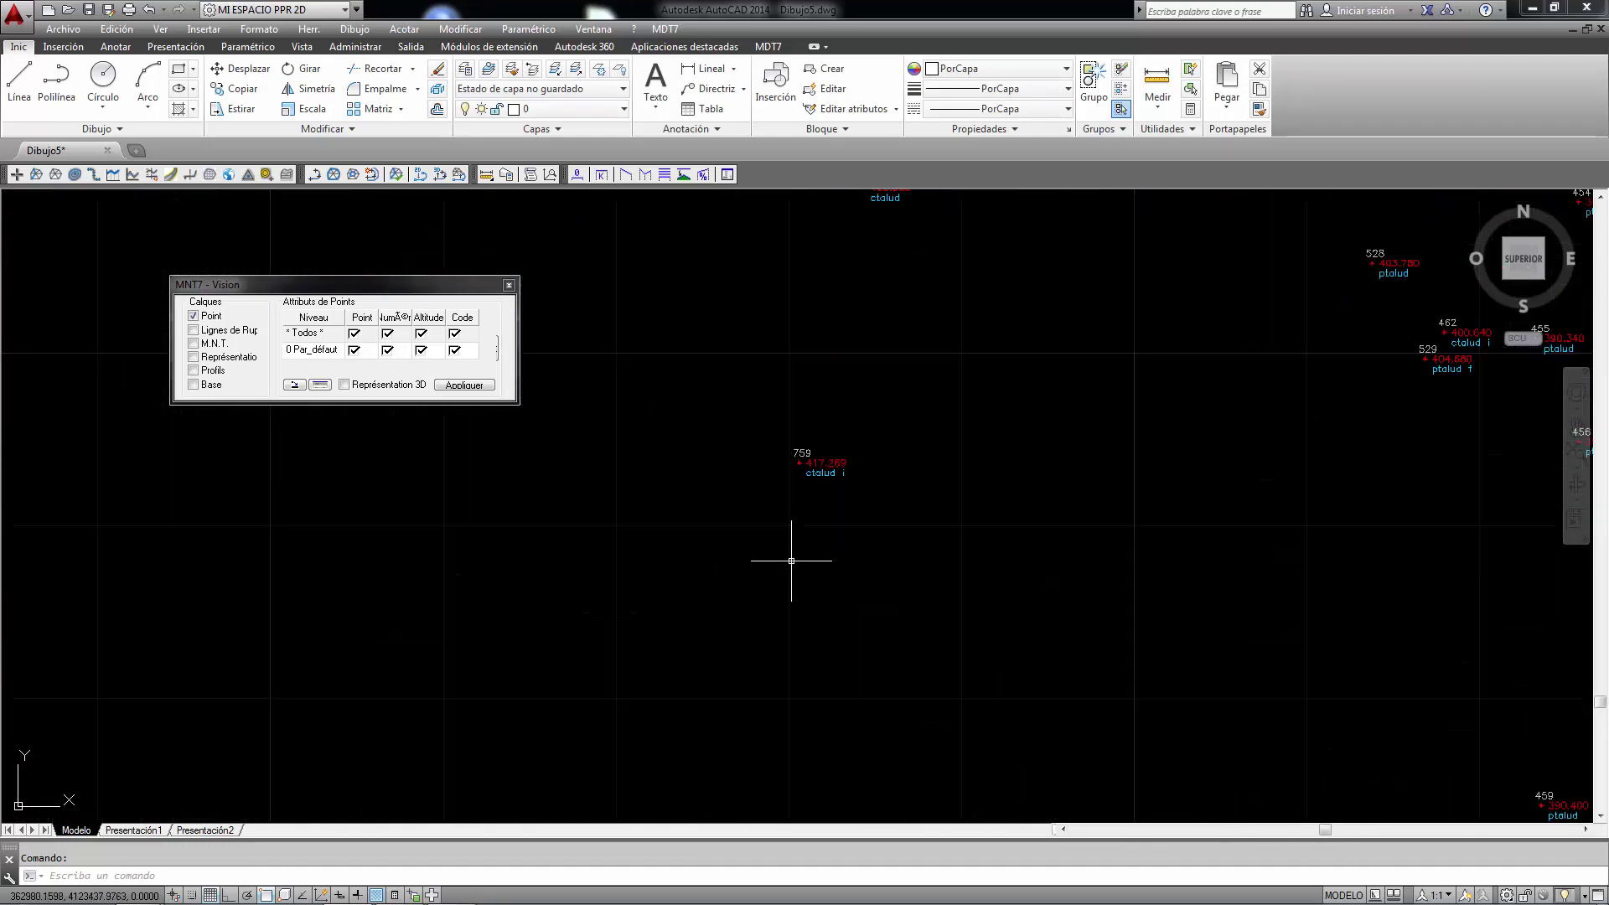
{"action": "scroll", "coordinate": [763, 468], "scroll_direction": "up", "scroll_amount": 3}
- Close the Vision panel, zoom in on the talud points and show the MDT7 command list
{"action": "left_click", "coordinate": [509, 285]}
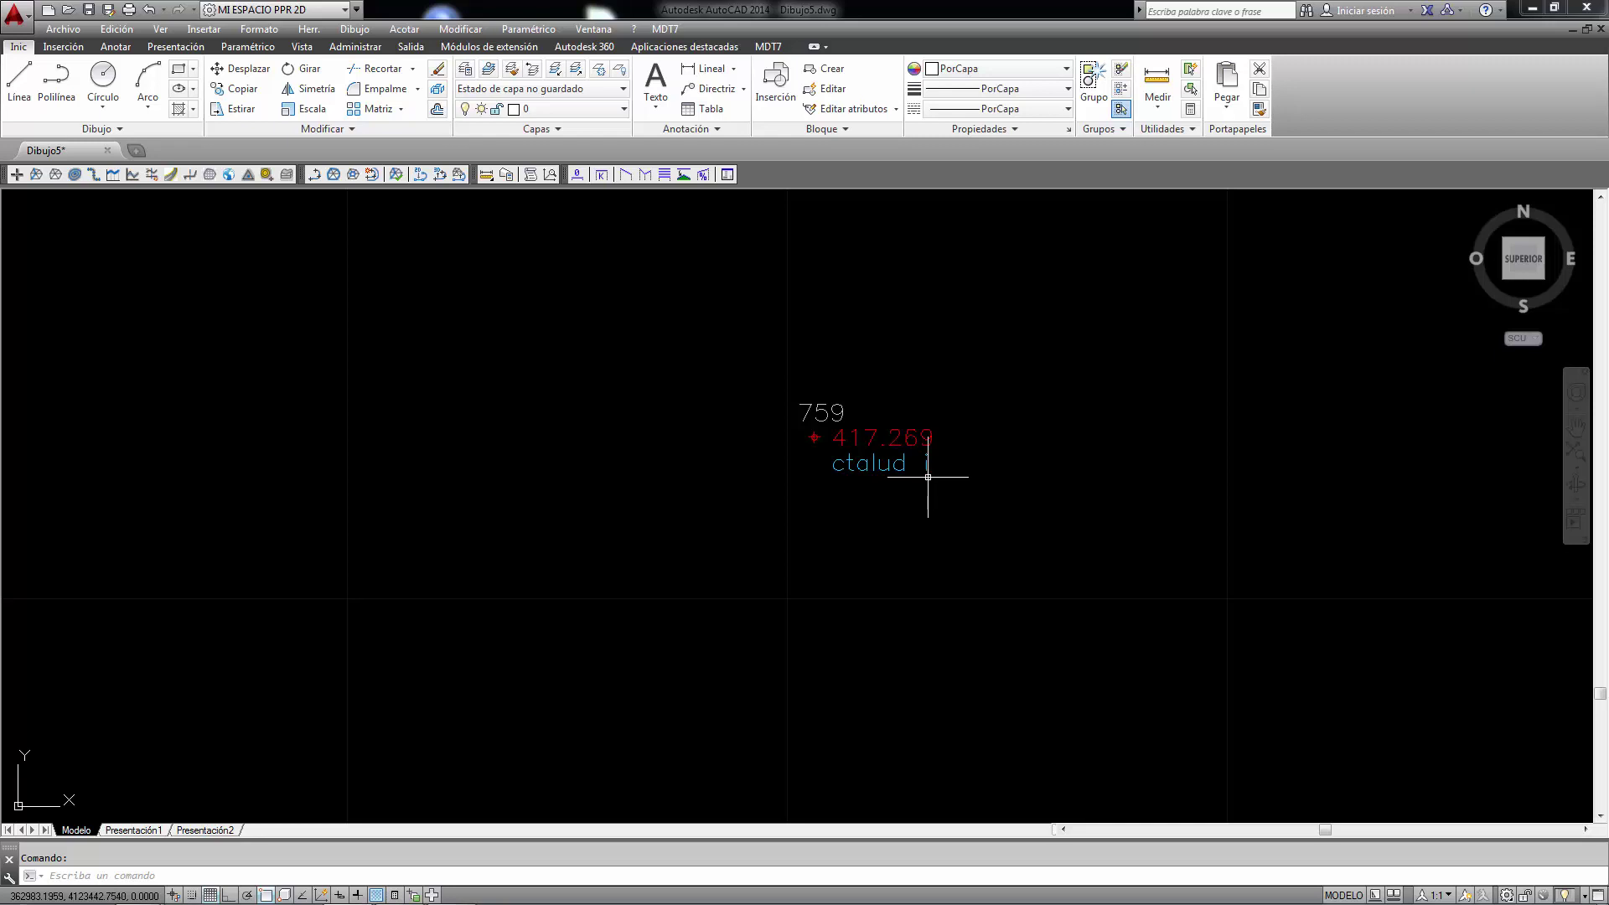
{"action": "scroll", "coordinate": [931, 498], "scroll_direction": "down", "scroll_amount": 5}
{"action": "scroll", "coordinate": [847, 405], "scroll_direction": "down", "scroll_amount": 2}
{"action": "scroll", "coordinate": [837, 374], "scroll_direction": "up", "scroll_amount": 4}
{"action": "scroll", "coordinate": [847, 513], "scroll_direction": "up", "scroll_amount": 4}
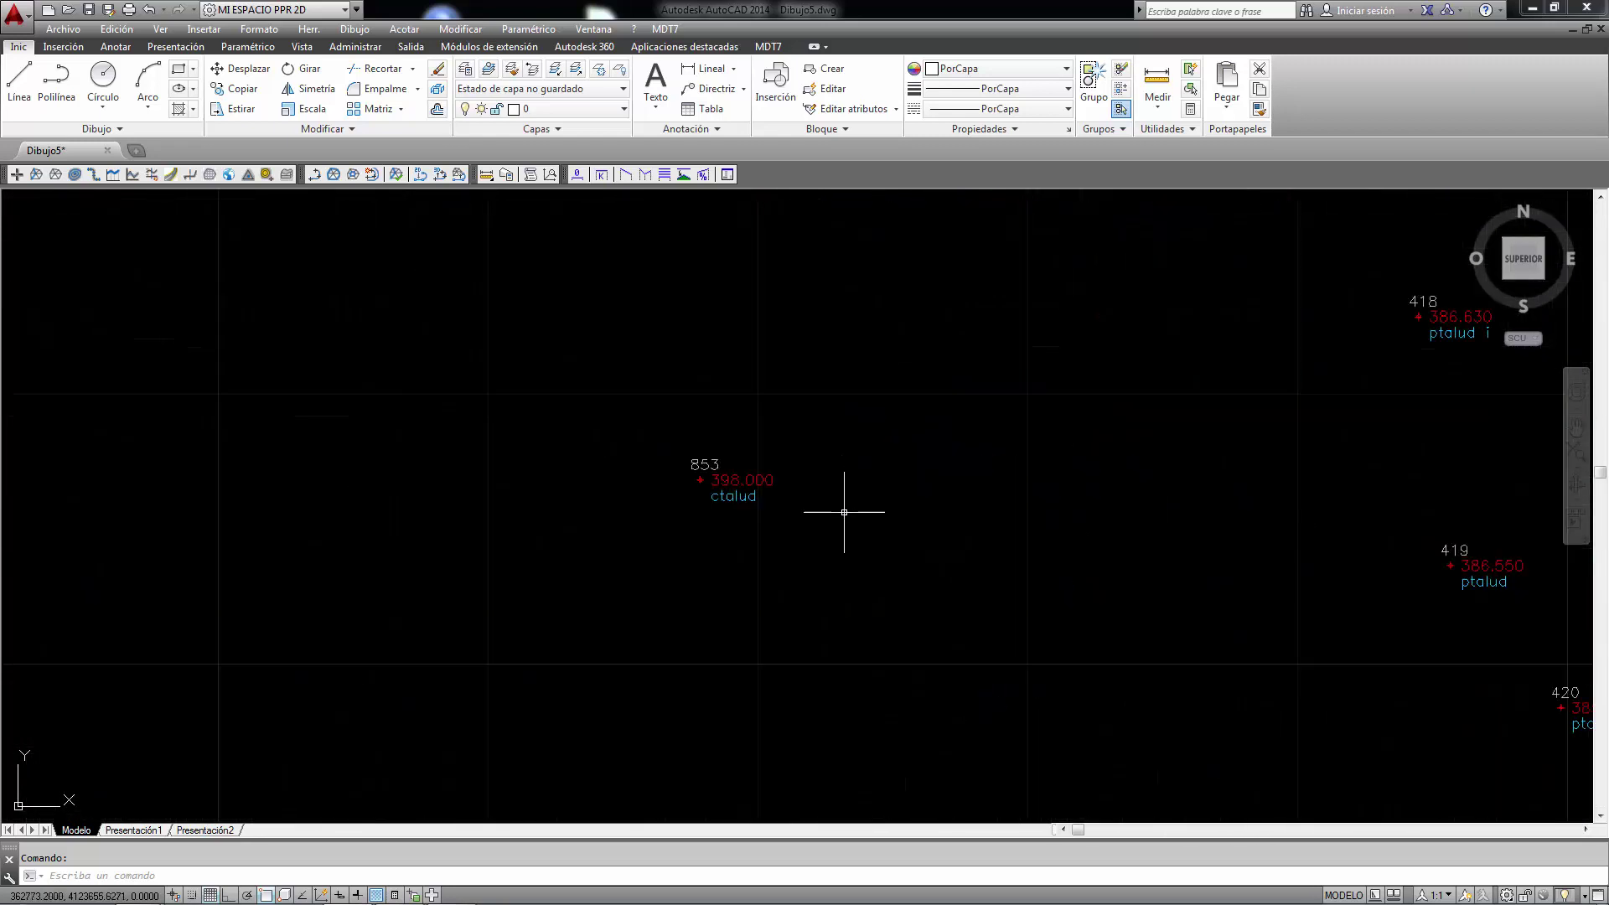
{"action": "scroll", "coordinate": [844, 512], "scroll_direction": "down", "scroll_amount": 1}
{"action": "scroll", "coordinate": [844, 512], "scroll_direction": "up", "scroll_amount": 3}
{"action": "scroll", "coordinate": [1041, 742], "scroll_direction": "up", "scroll_amount": 2}
{"action": "scroll", "coordinate": [1041, 737], "scroll_direction": "up", "scroll_amount": 1}
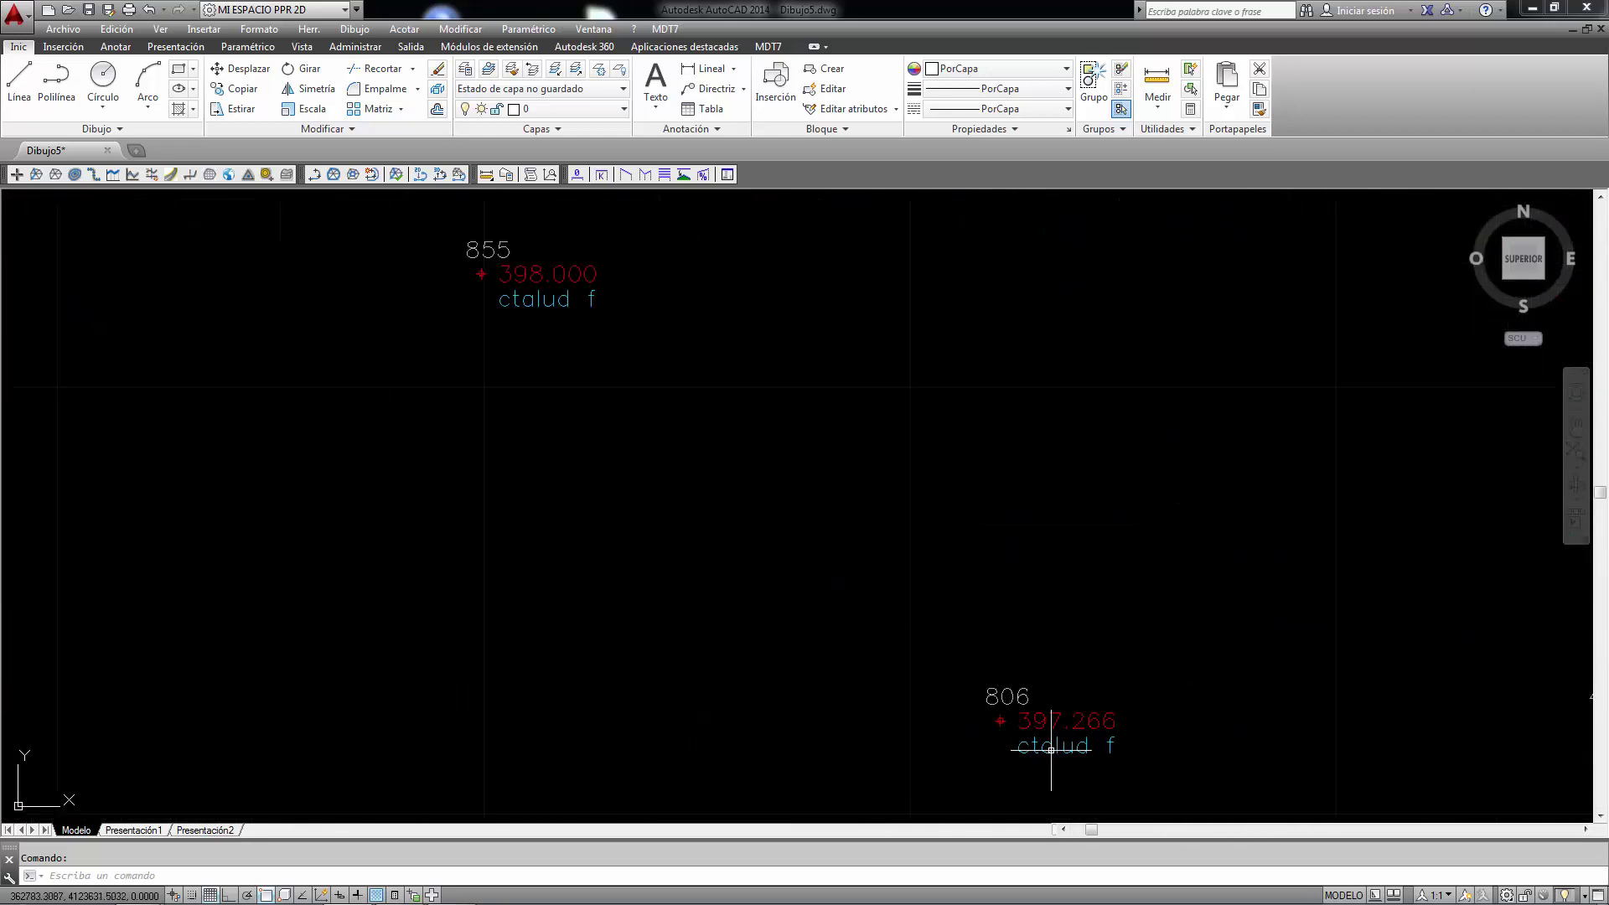
{"action": "left_click", "coordinate": [666, 29]}
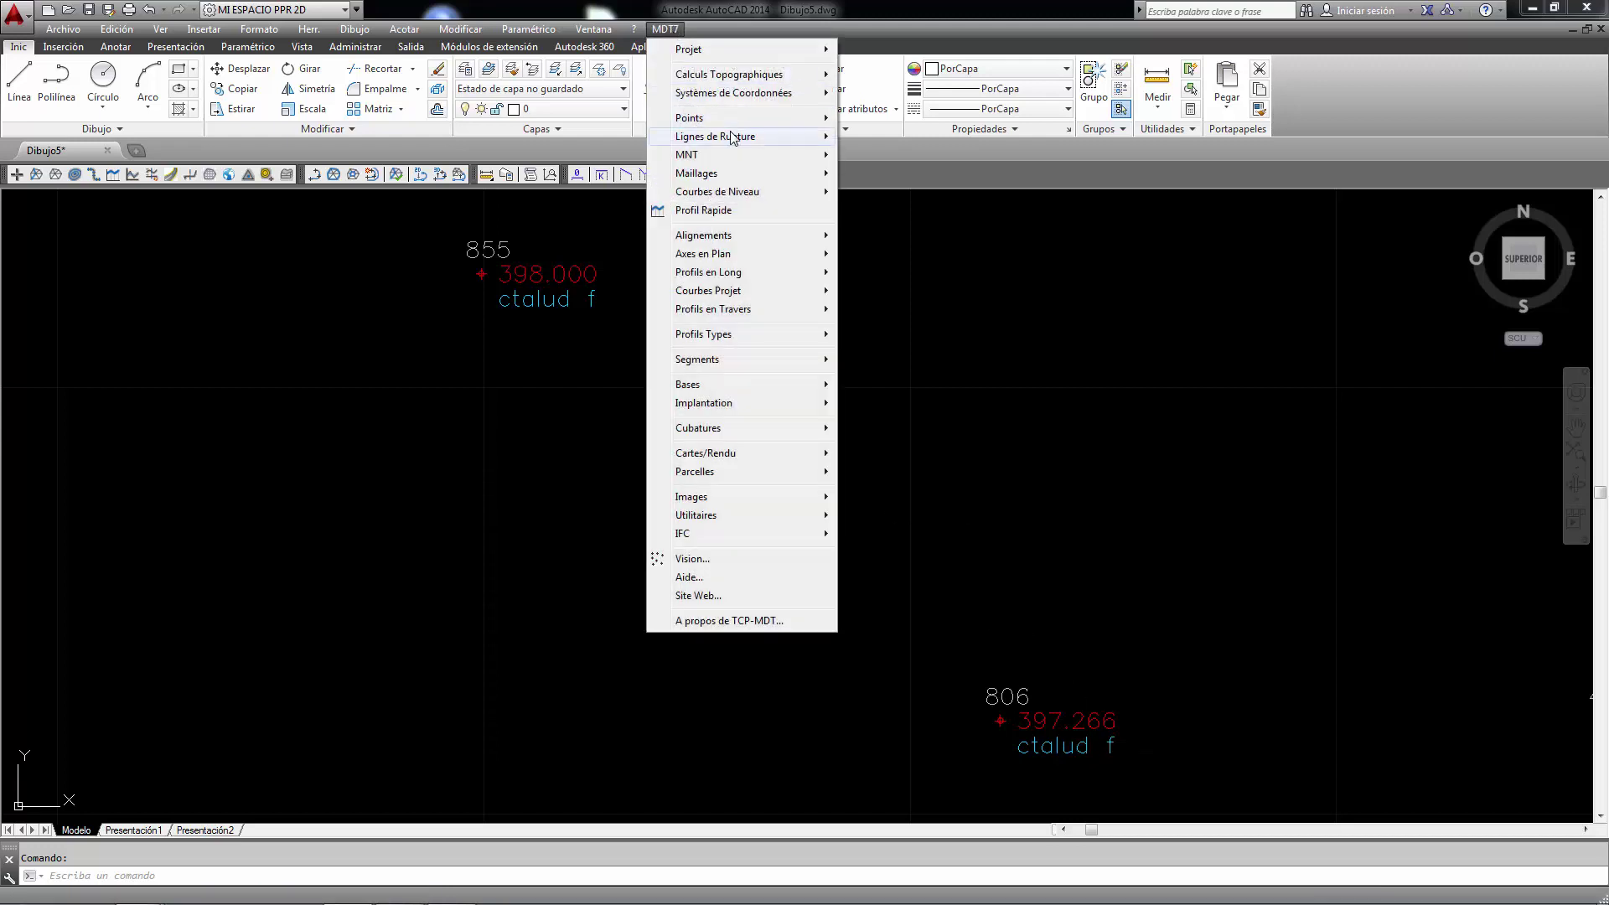
{"action": "mouse_move", "coordinate": [716, 136]}
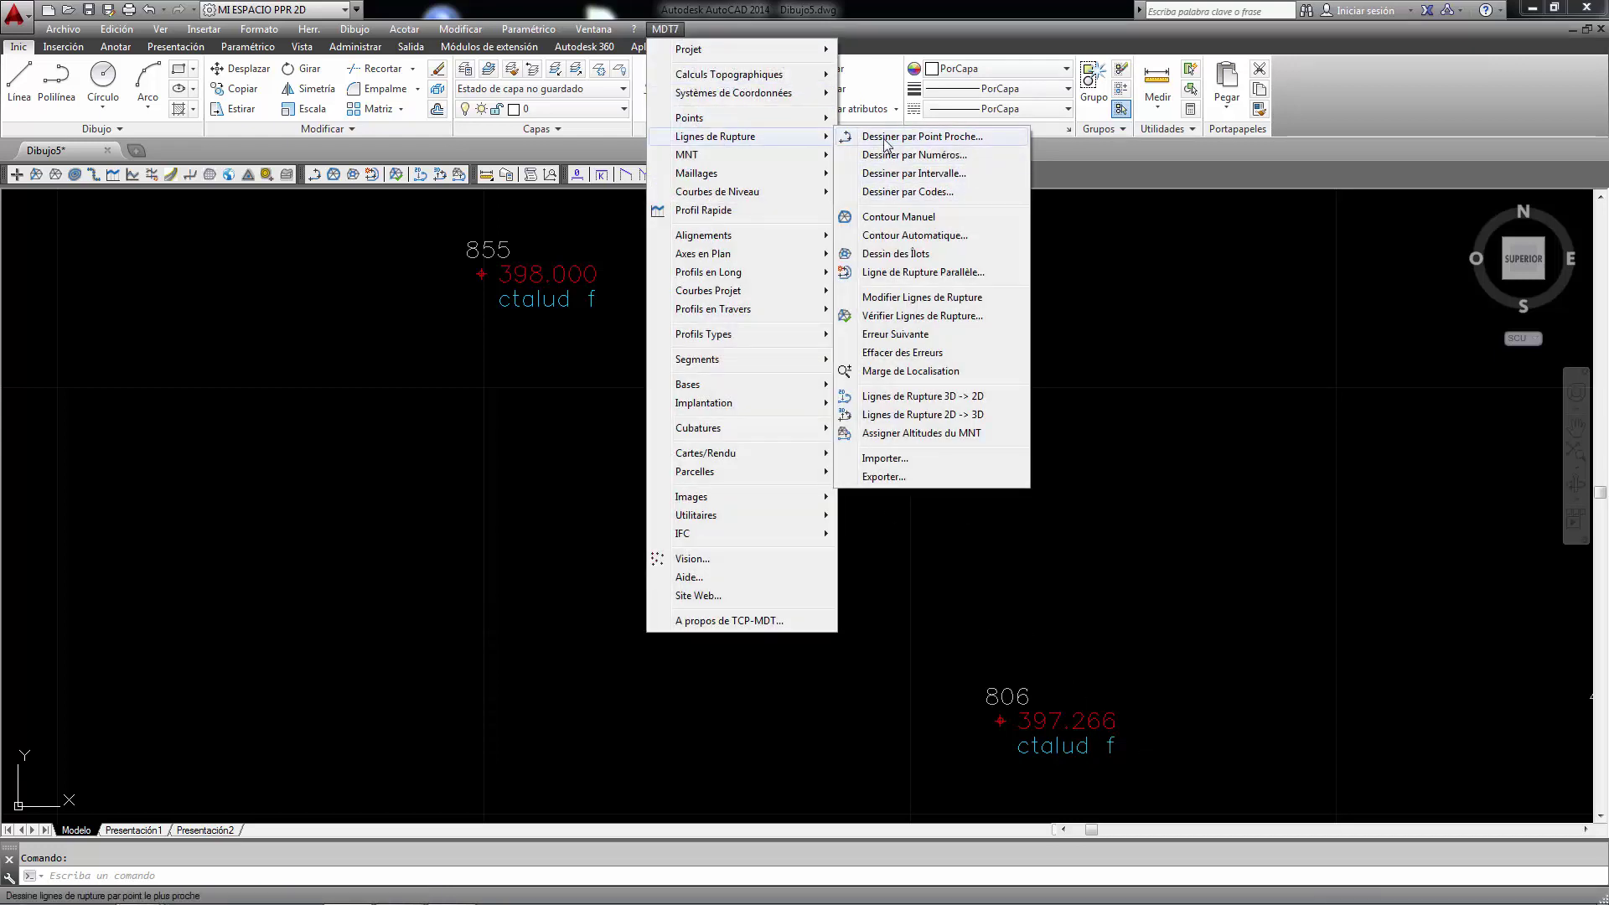
- Start nearest-point breakline drawing on a new current layer 'A Talud' in green colour 82
{"action": "left_click", "coordinate": [955, 137]}
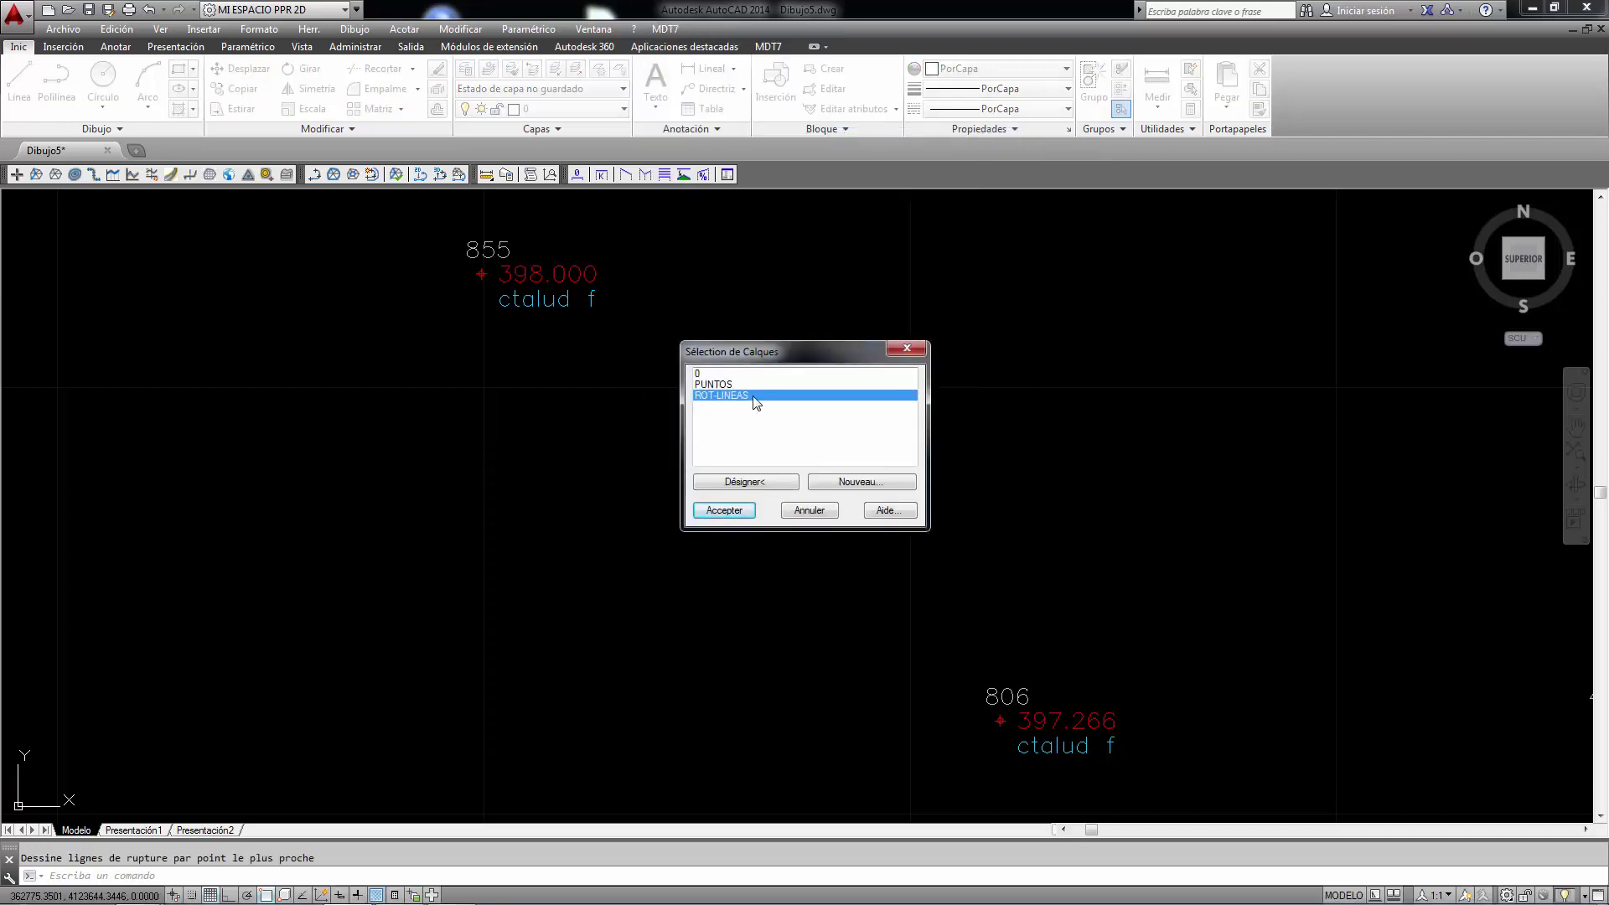
{"action": "left_click", "coordinate": [866, 486]}
{"action": "type", "text": "A Talud"}
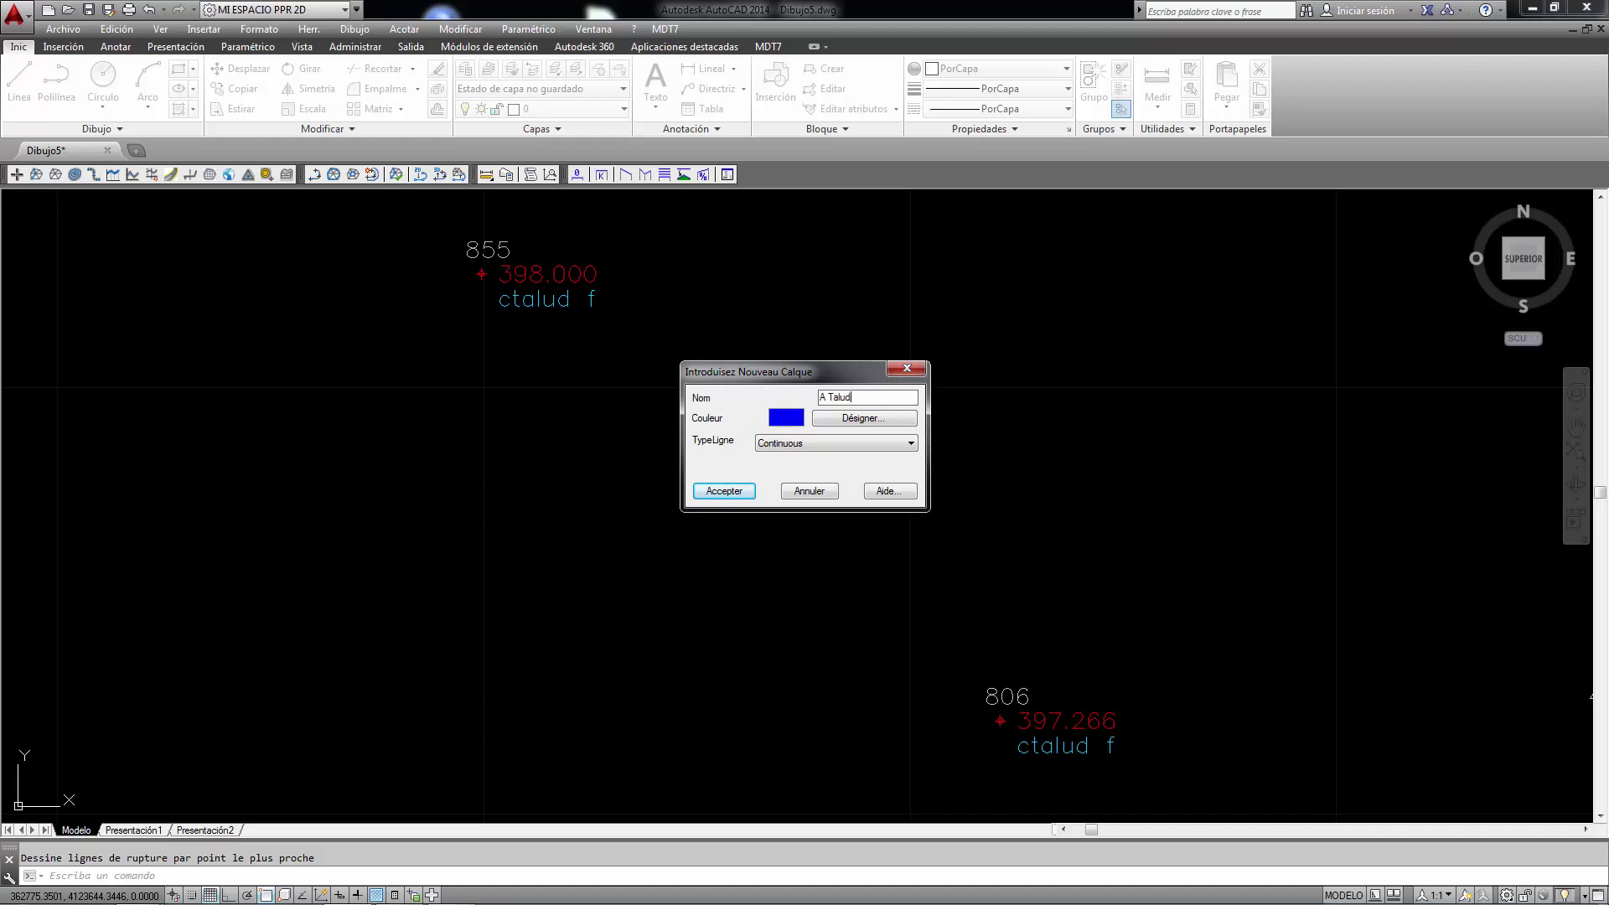
{"action": "left_click", "coordinate": [785, 417]}
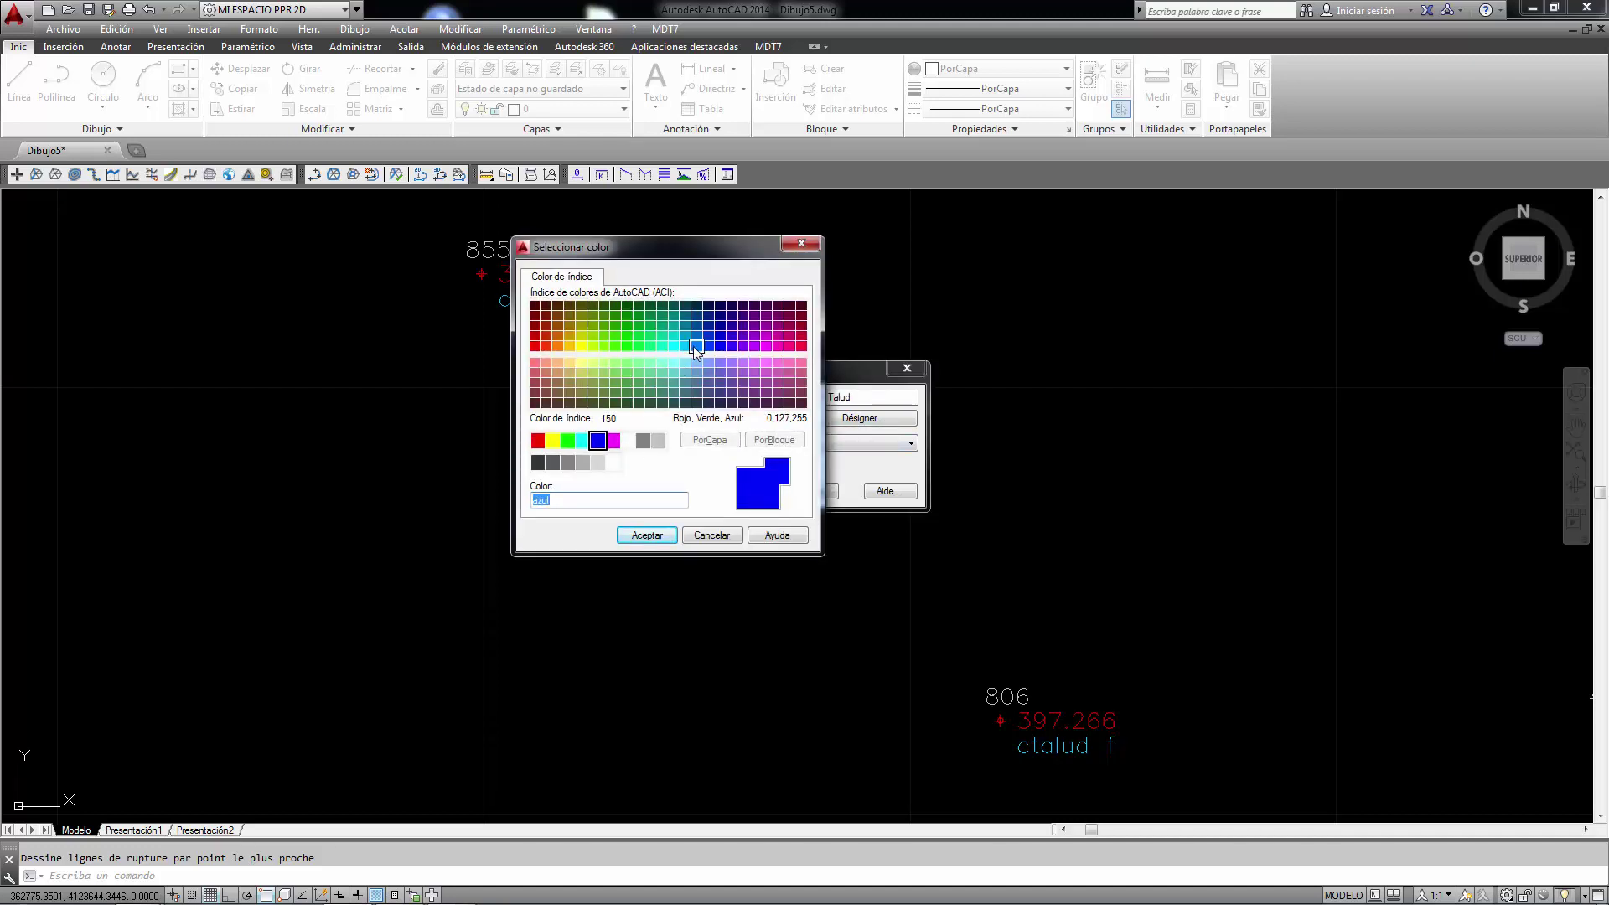
{"action": "left_click", "coordinate": [618, 336]}
{"action": "left_click", "coordinate": [646, 534]}
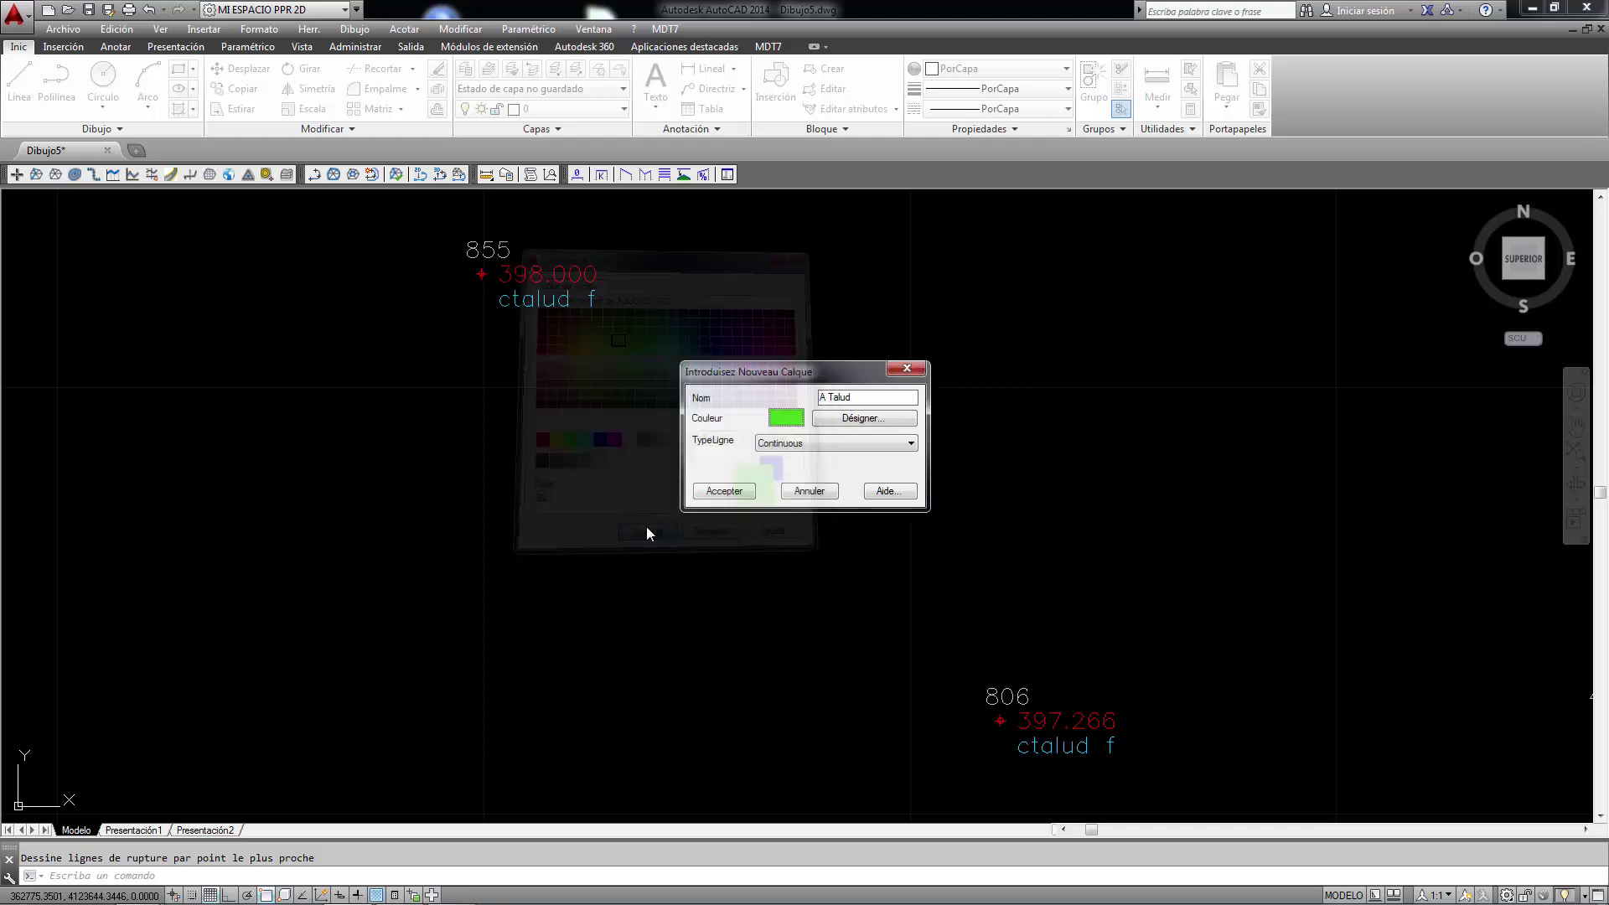
{"action": "left_click", "coordinate": [726, 493]}
{"action": "scroll", "coordinate": [746, 428], "scroll_direction": "down", "scroll_amount": 5}
- Zoom in on the talud points and turn object snapping off with F3
{"action": "scroll", "coordinate": [962, 578], "scroll_direction": "down", "scroll_amount": 3}
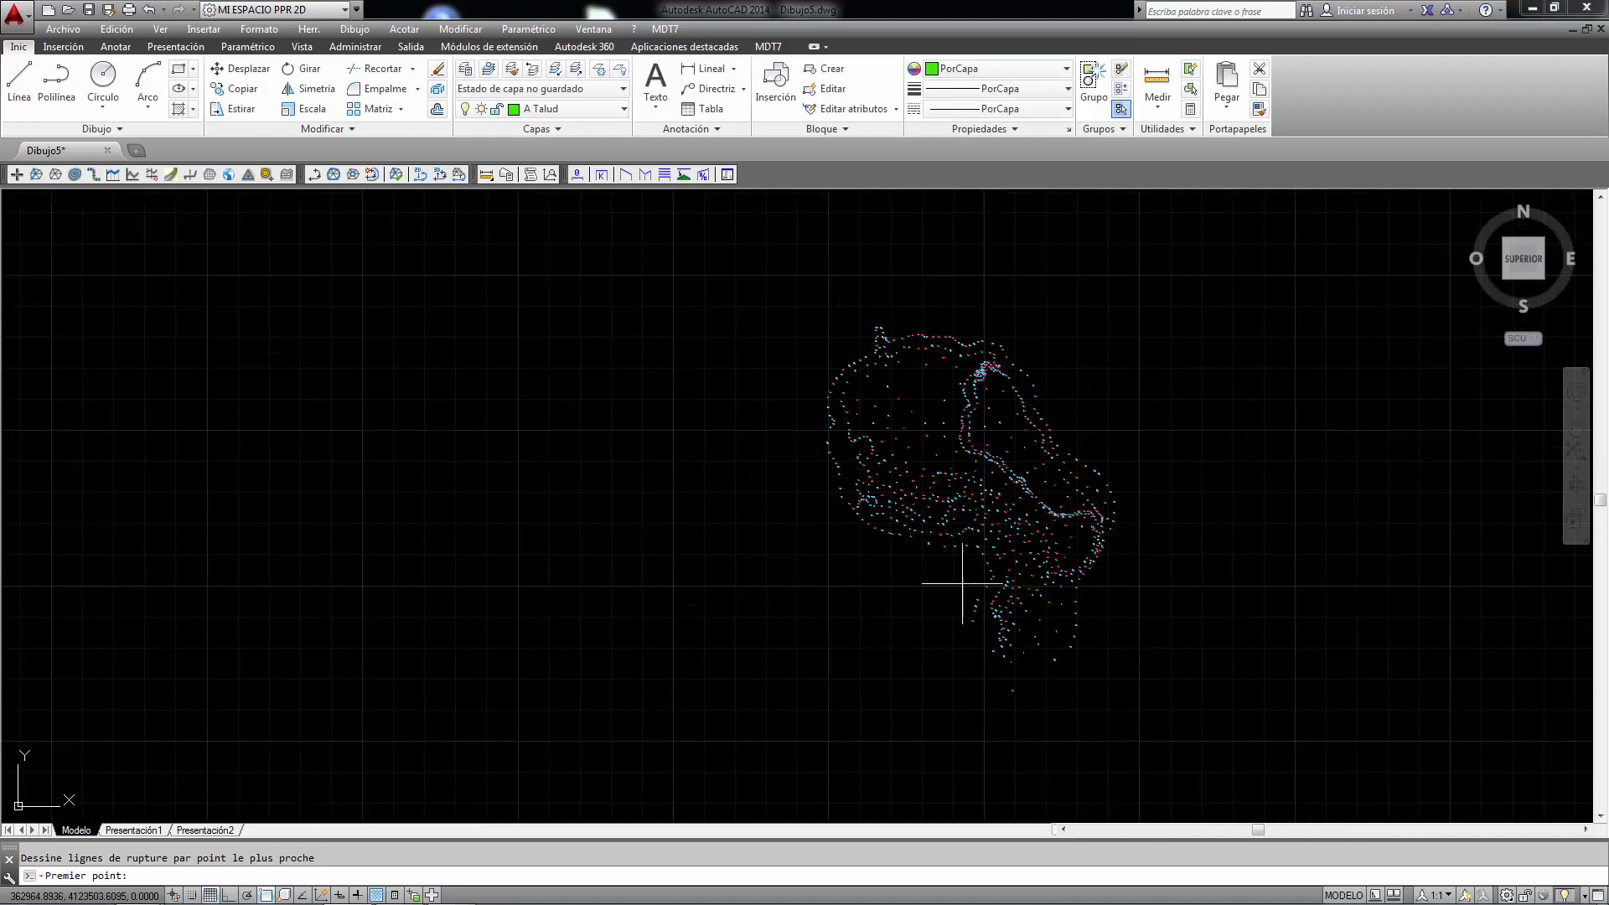
{"action": "scroll", "coordinate": [951, 617], "scroll_direction": "up", "scroll_amount": 4}
{"action": "scroll", "coordinate": [878, 543], "scroll_direction": "up", "scroll_amount": 4}
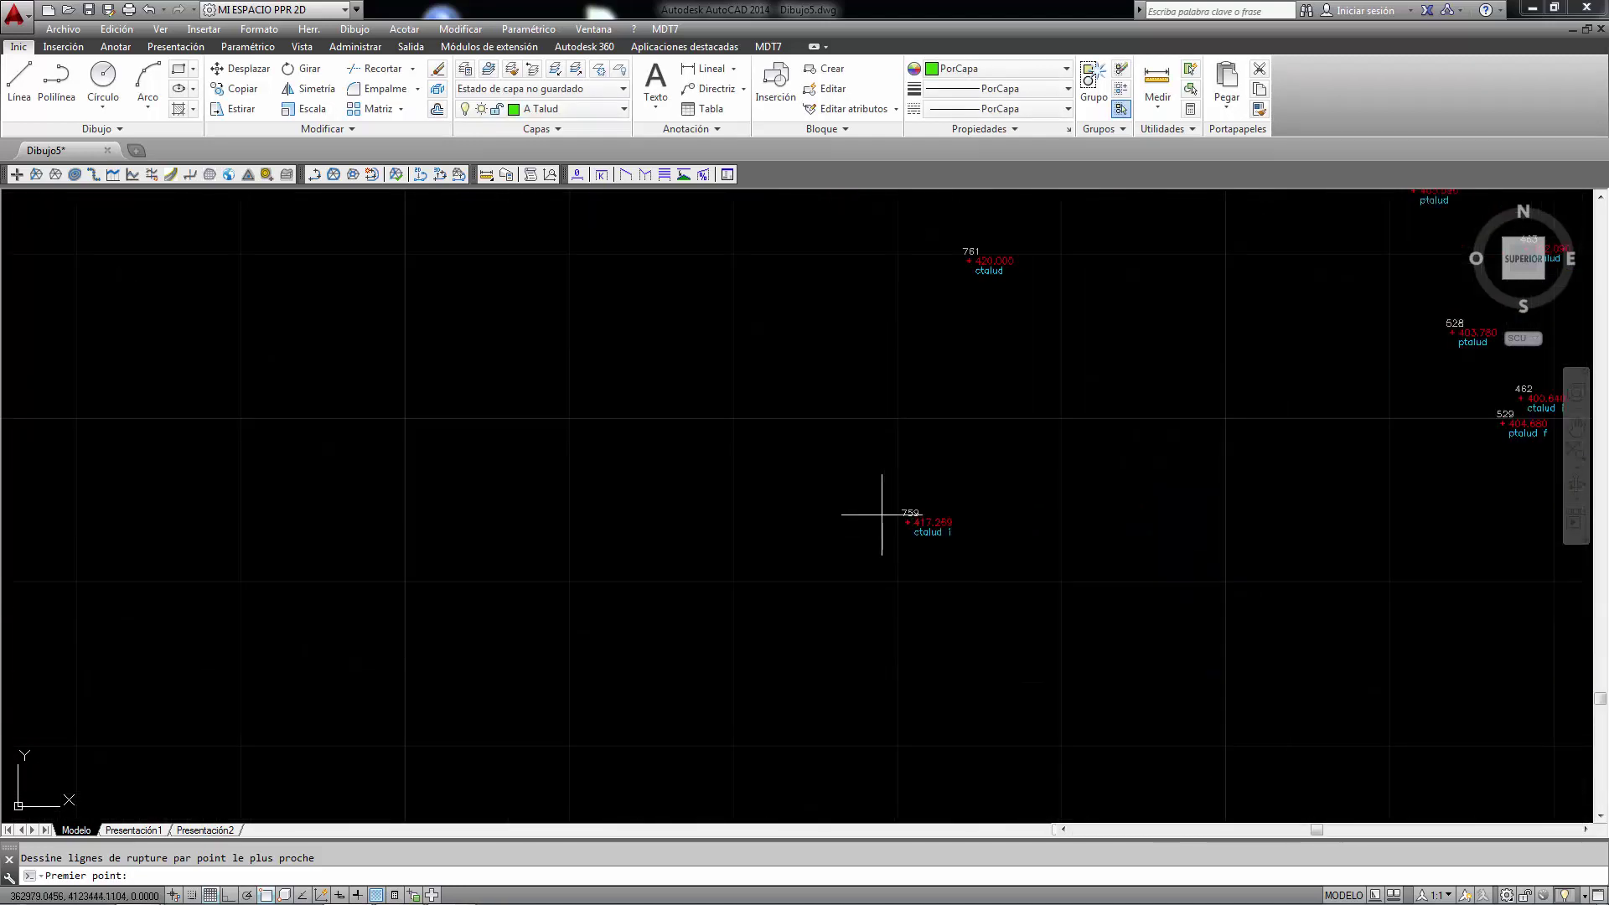
{"action": "key", "text": "F3"}
{"action": "scroll", "coordinate": [903, 517], "scroll_direction": "up", "scroll_amount": 5}
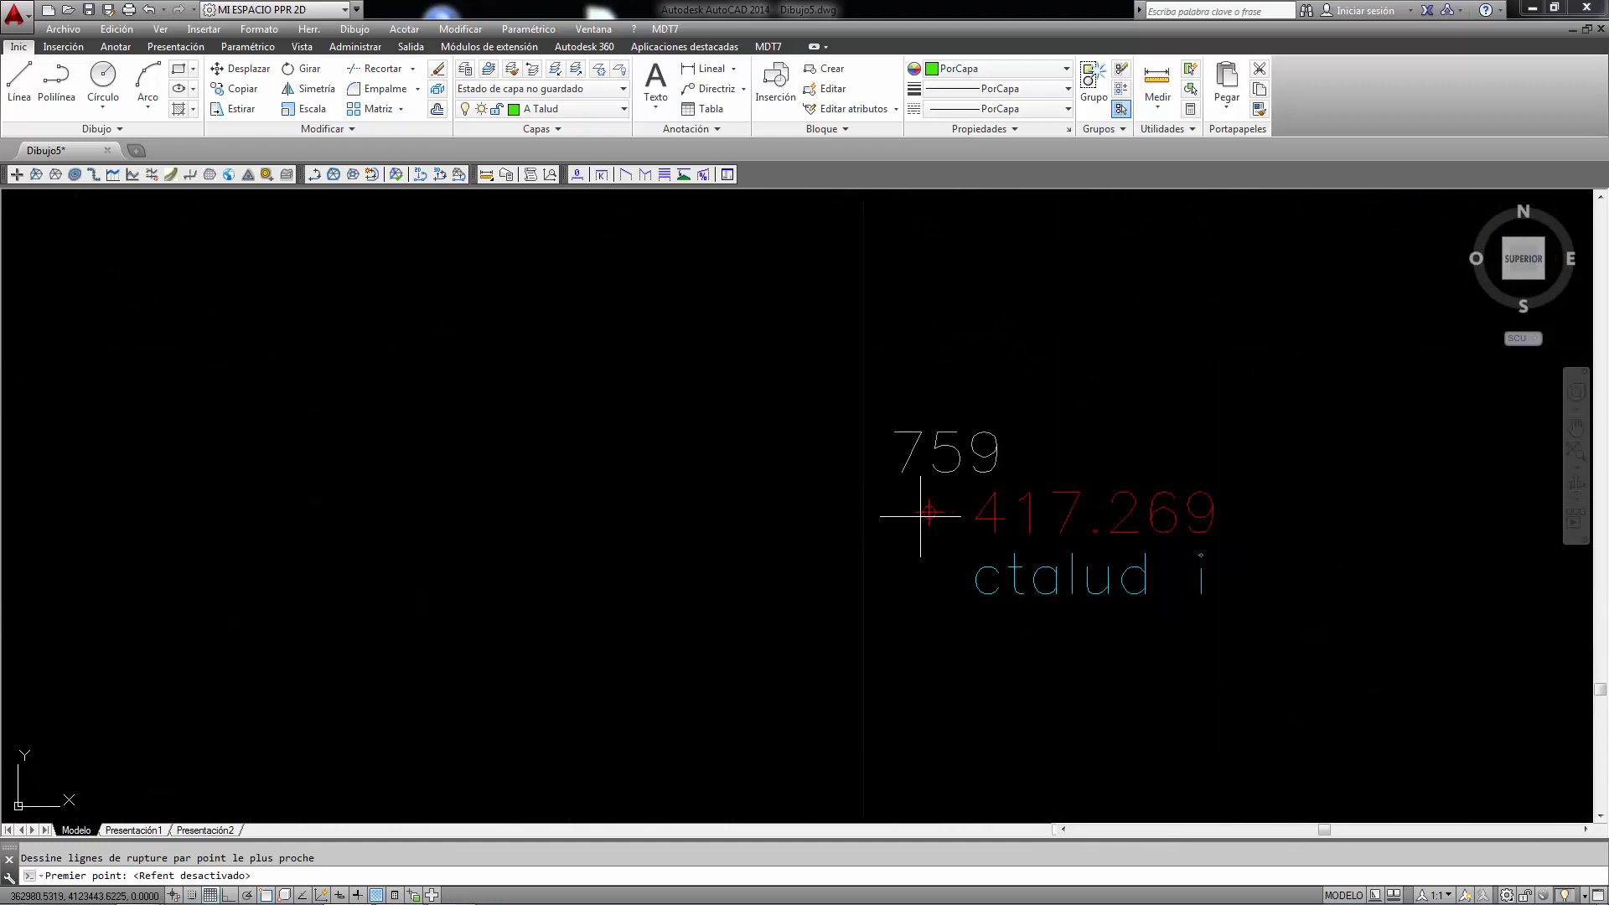
- Start the breakline at point 759 and add vertices at points 761, 766 and 770
{"action": "left_click", "coordinate": [402, 620]}
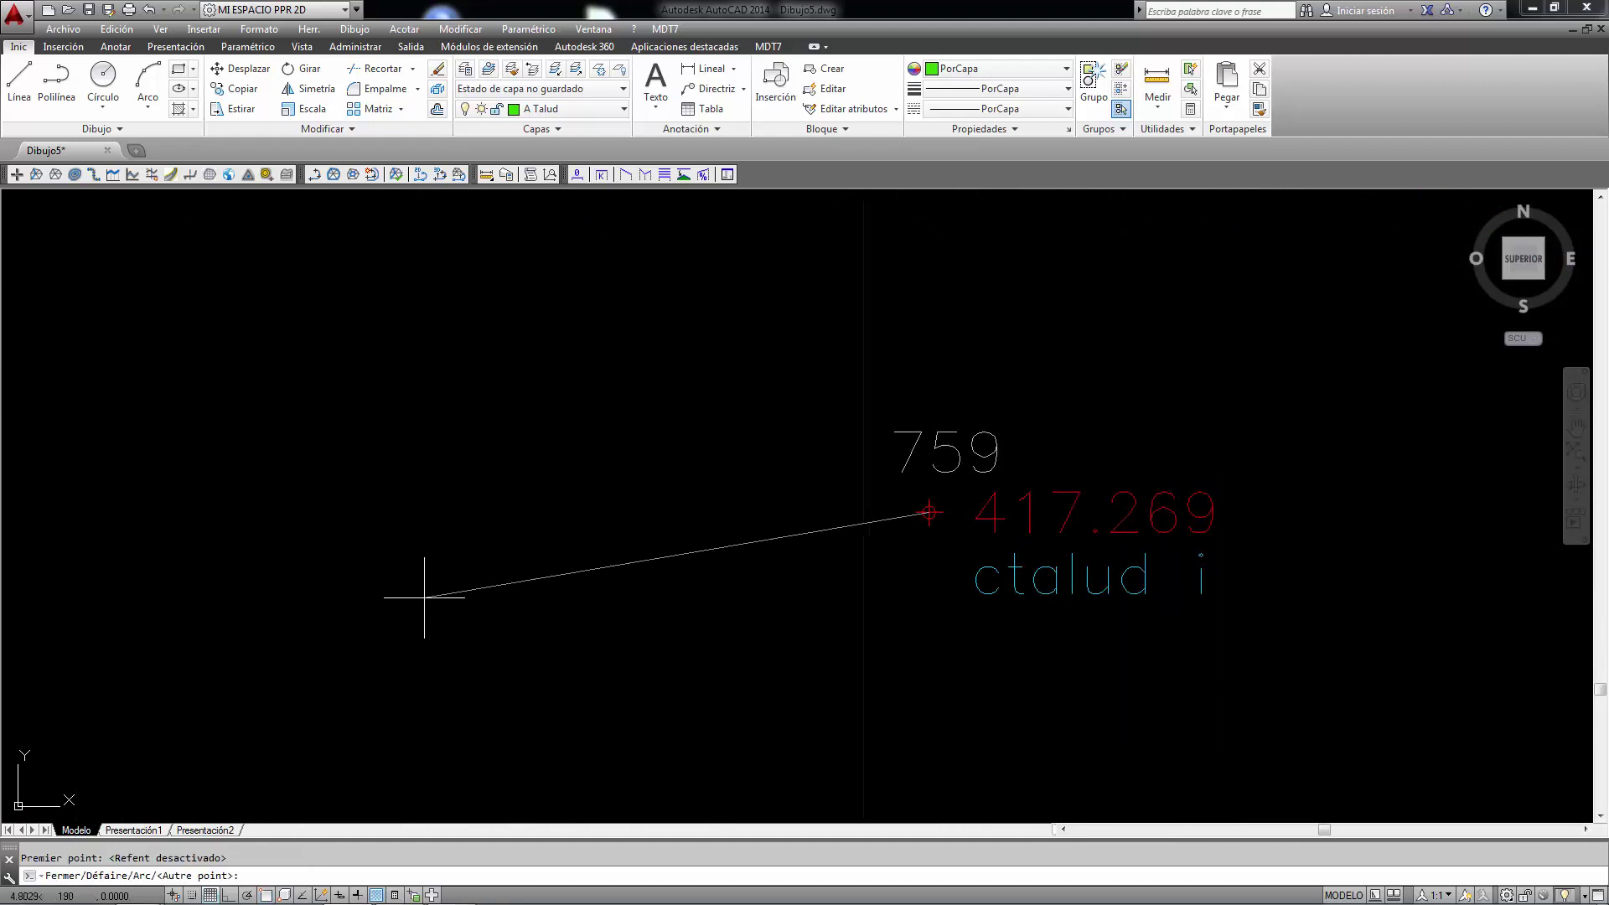
{"action": "scroll", "coordinate": [587, 595], "scroll_direction": "down", "scroll_amount": 5}
{"action": "left_click", "coordinate": [804, 311]}
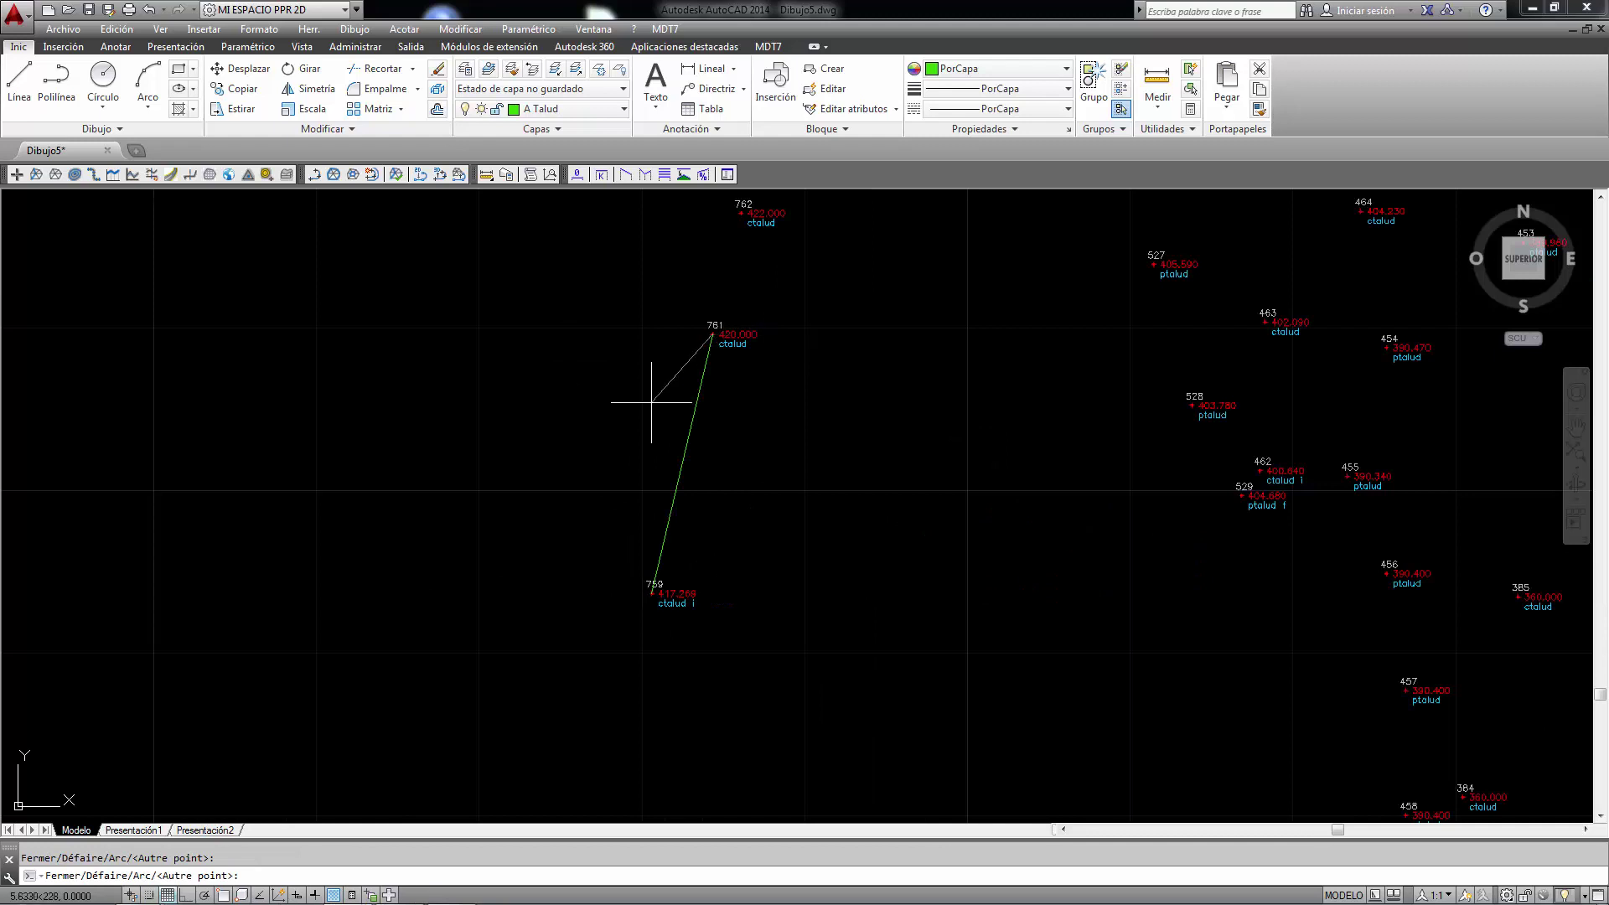
{"action": "scroll", "coordinate": [737, 349], "scroll_direction": "up", "scroll_amount": 3}
{"action": "scroll", "coordinate": [402, 394], "scroll_direction": "down", "scroll_amount": 3}
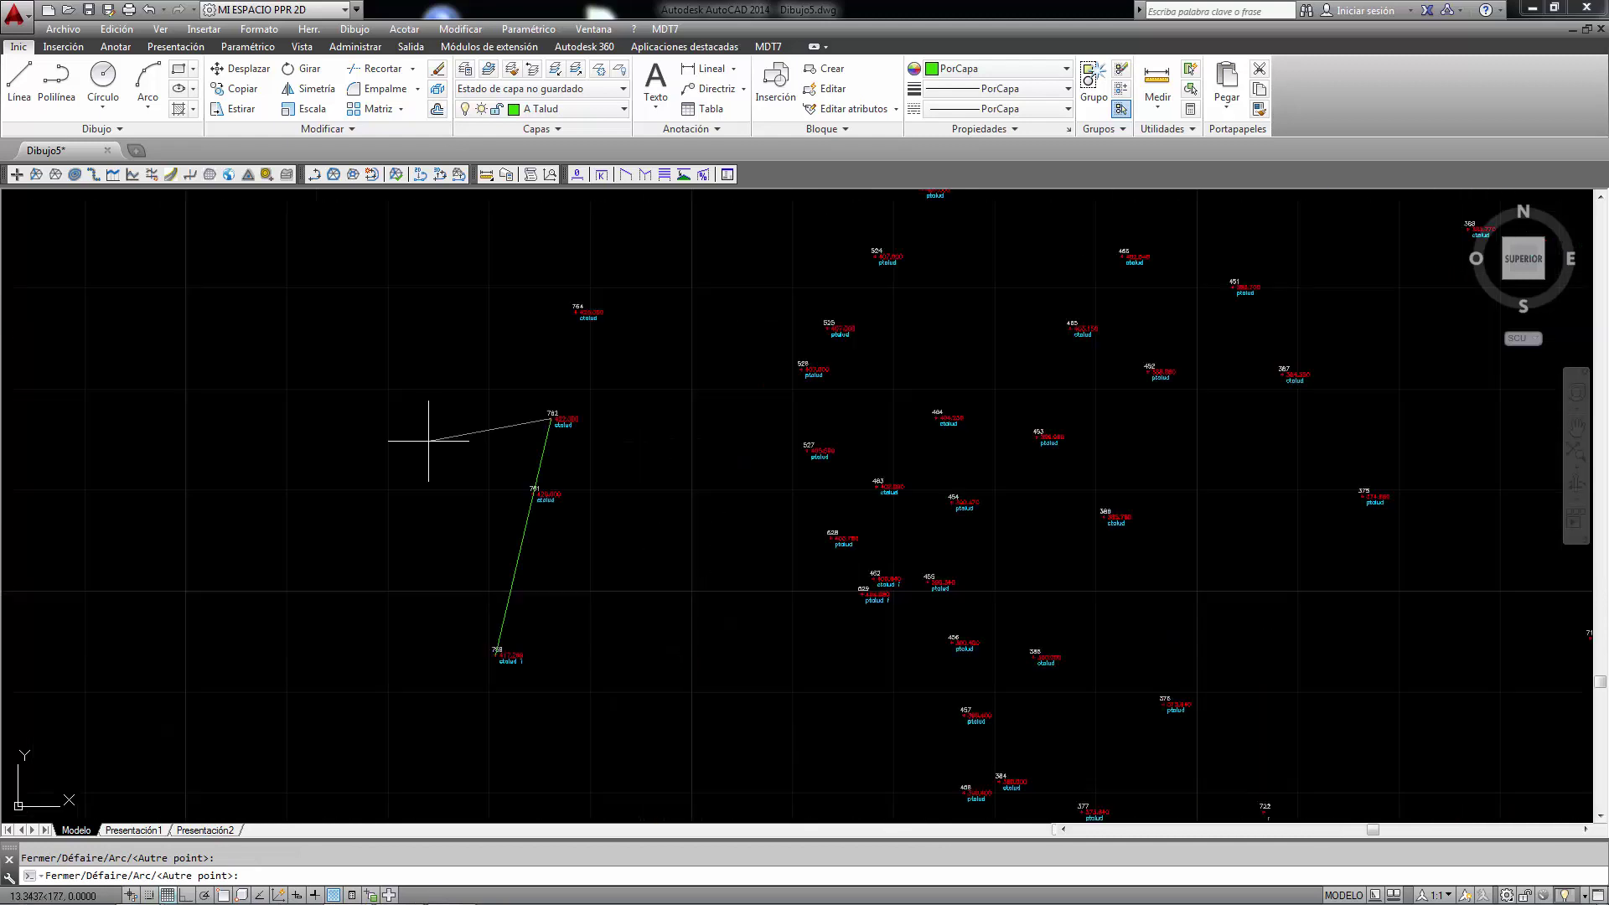
{"action": "left_click", "coordinate": [436, 440]}
{"action": "scroll", "coordinate": [436, 440], "scroll_direction": "down", "scroll_amount": 2}
{"action": "scroll", "coordinate": [539, 253], "scroll_direction": "up", "scroll_amount": 3}
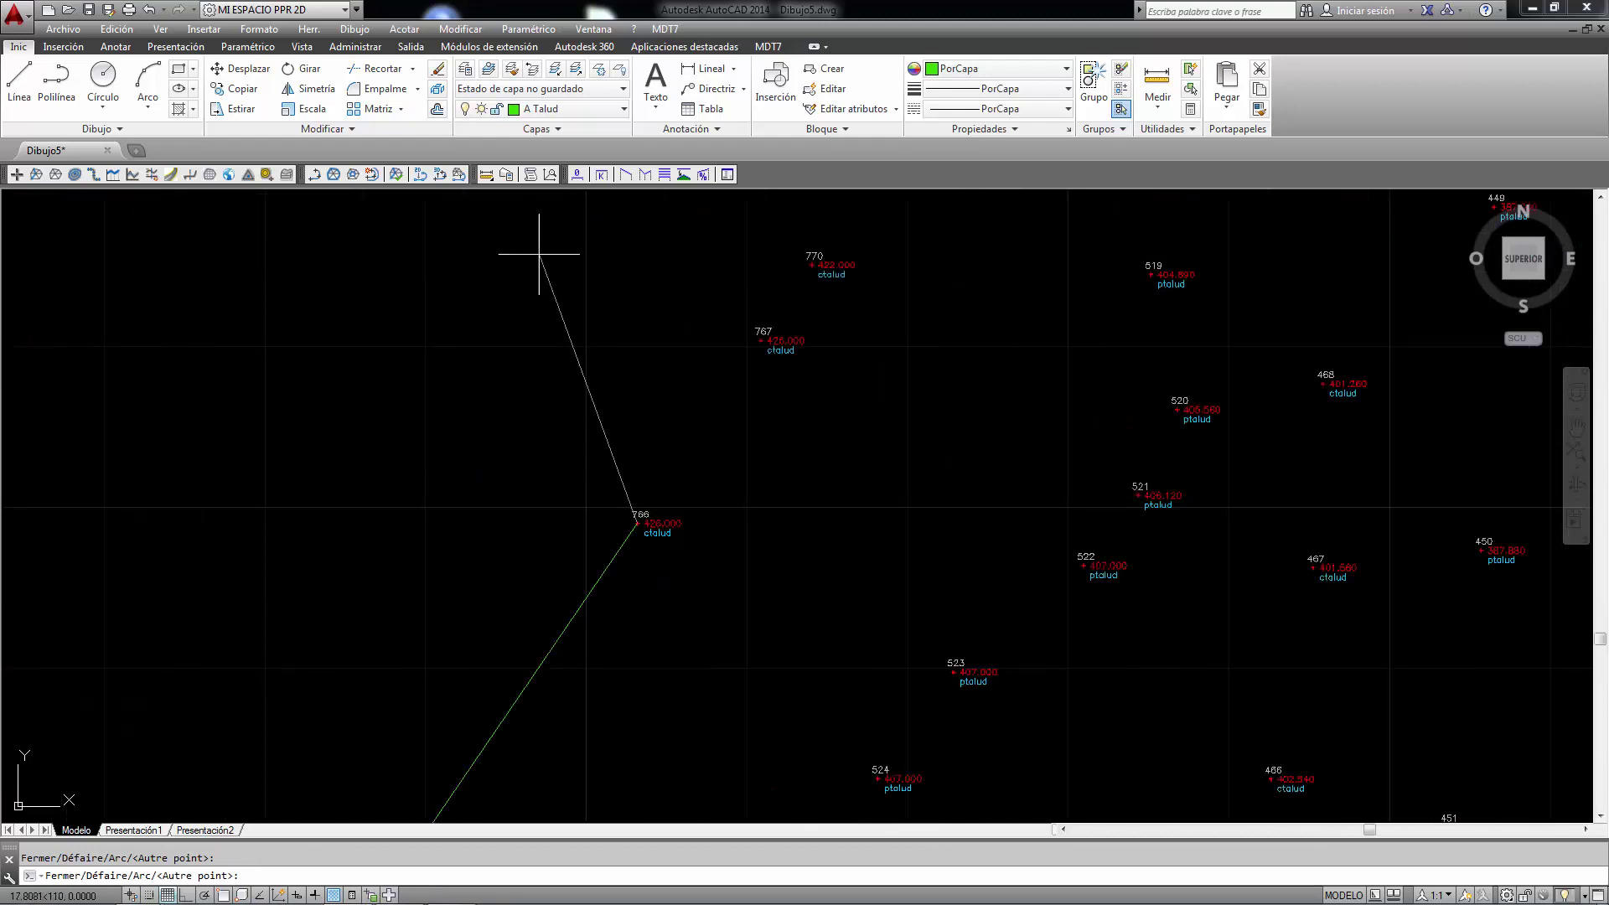
{"action": "left_click", "coordinate": [811, 265]}
{"action": "scroll", "coordinate": [783, 330], "scroll_direction": "down", "scroll_amount": 2}
- Add point 773, extend through the remaining talud points, and finish the breakline
{"action": "left_click", "coordinate": [860, 360]}
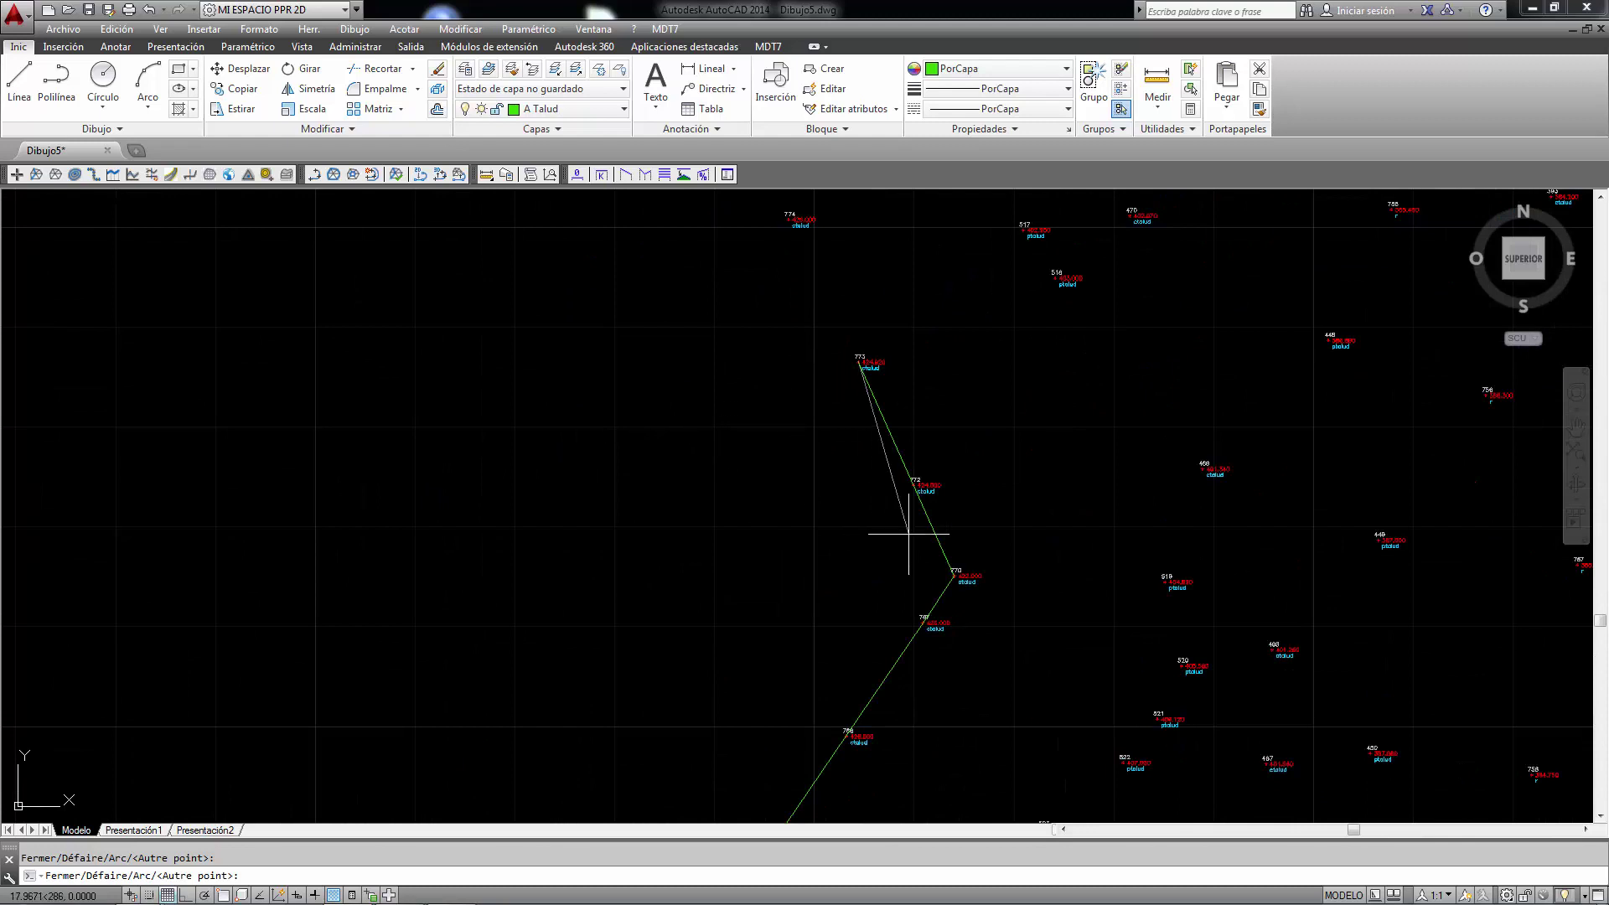
{"action": "type", "text": "c"}
{"action": "key", "text": "Return"}
{"action": "left_click", "coordinate": [861, 359]}
{"action": "scroll", "coordinate": [676, 309], "scroll_direction": "down", "scroll_amount": 2}
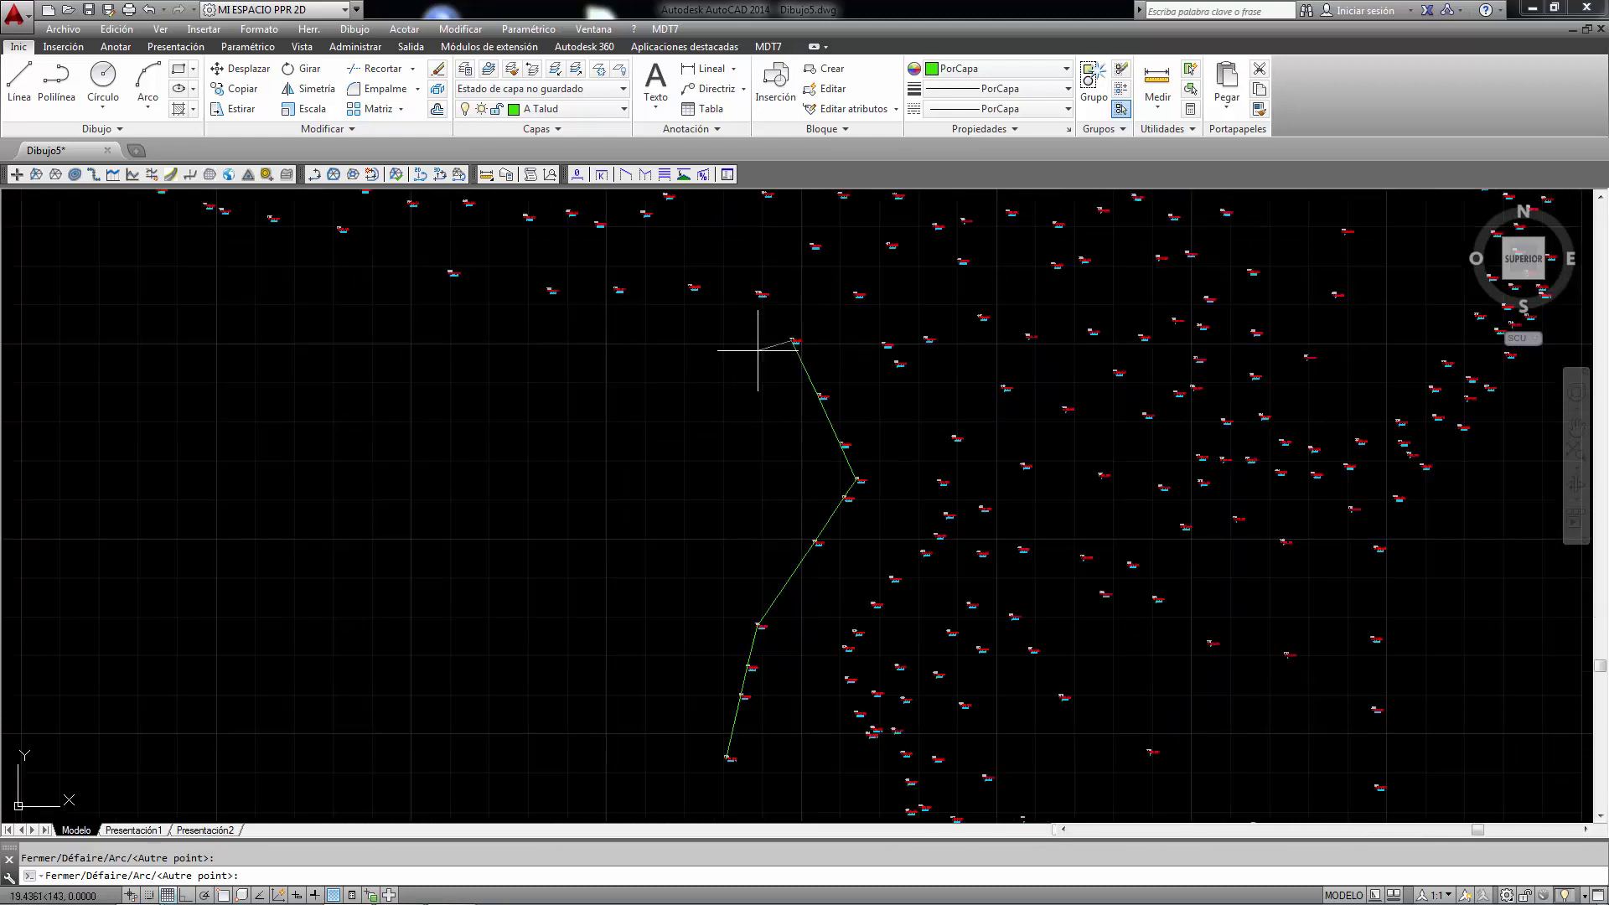
{"action": "left_click", "coordinate": [758, 293]}
{"action": "left_click", "coordinate": [691, 286]}
{"action": "left_click", "coordinate": [541, 280]}
{"action": "key", "text": "Return"}
- Cancel the pending prompt, then select and delete the green breakline
{"action": "scroll", "coordinate": [687, 377], "scroll_direction": "down", "scroll_amount": 5}
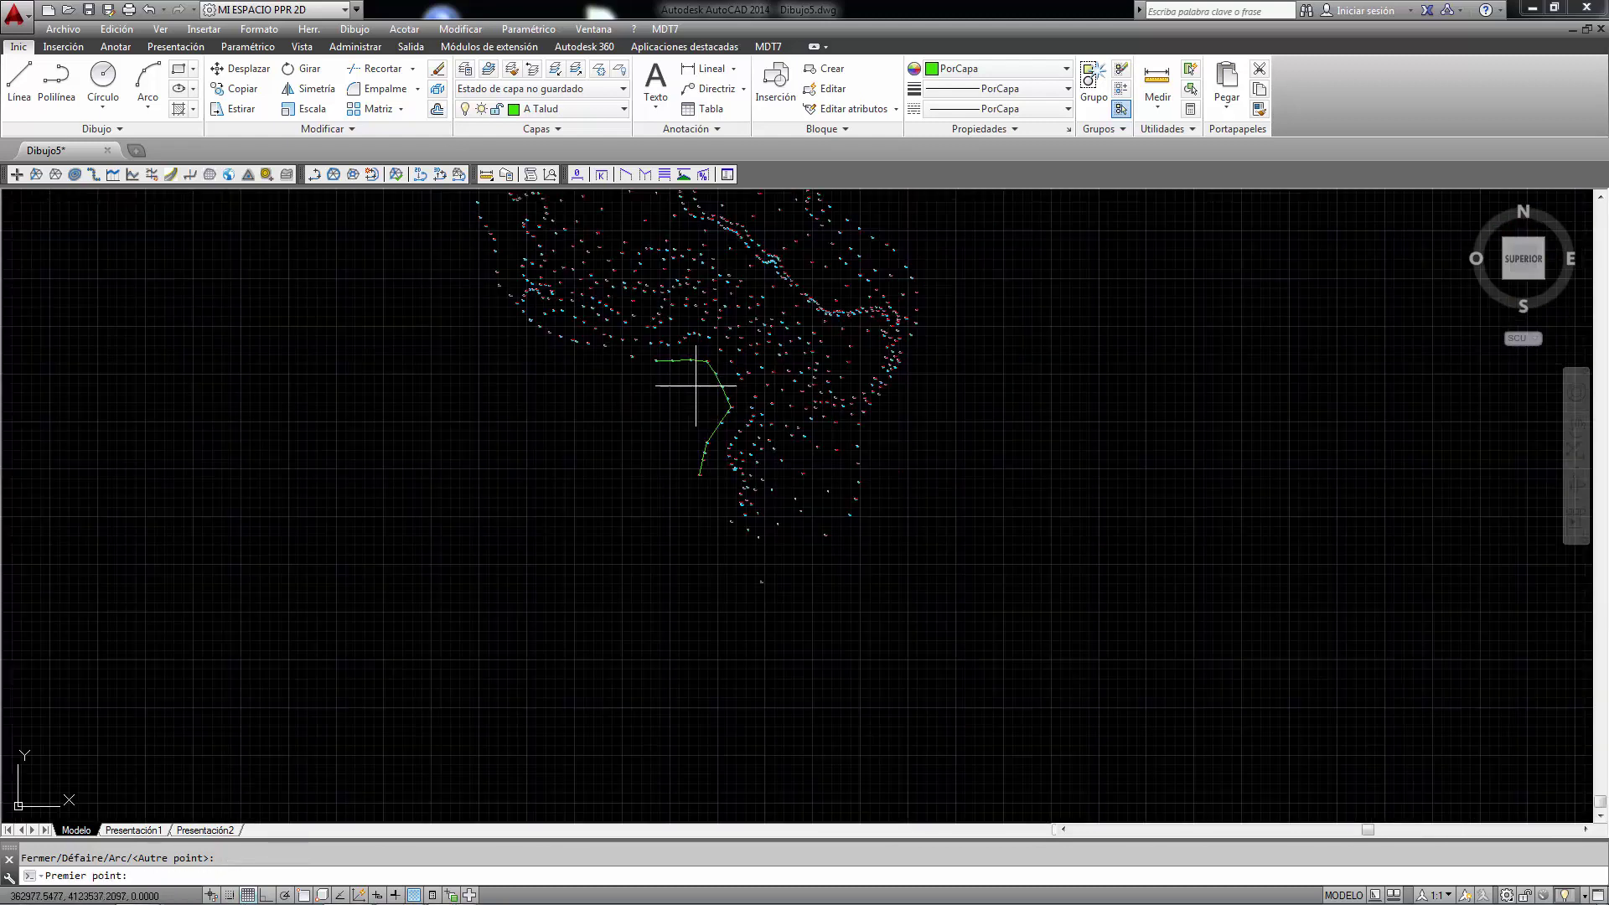
{"action": "key", "text": "Escape"}
{"action": "scroll", "coordinate": [682, 335], "scroll_direction": "up", "scroll_amount": 4}
{"action": "scroll", "coordinate": [604, 438], "scroll_direction": "up", "scroll_amount": 2}
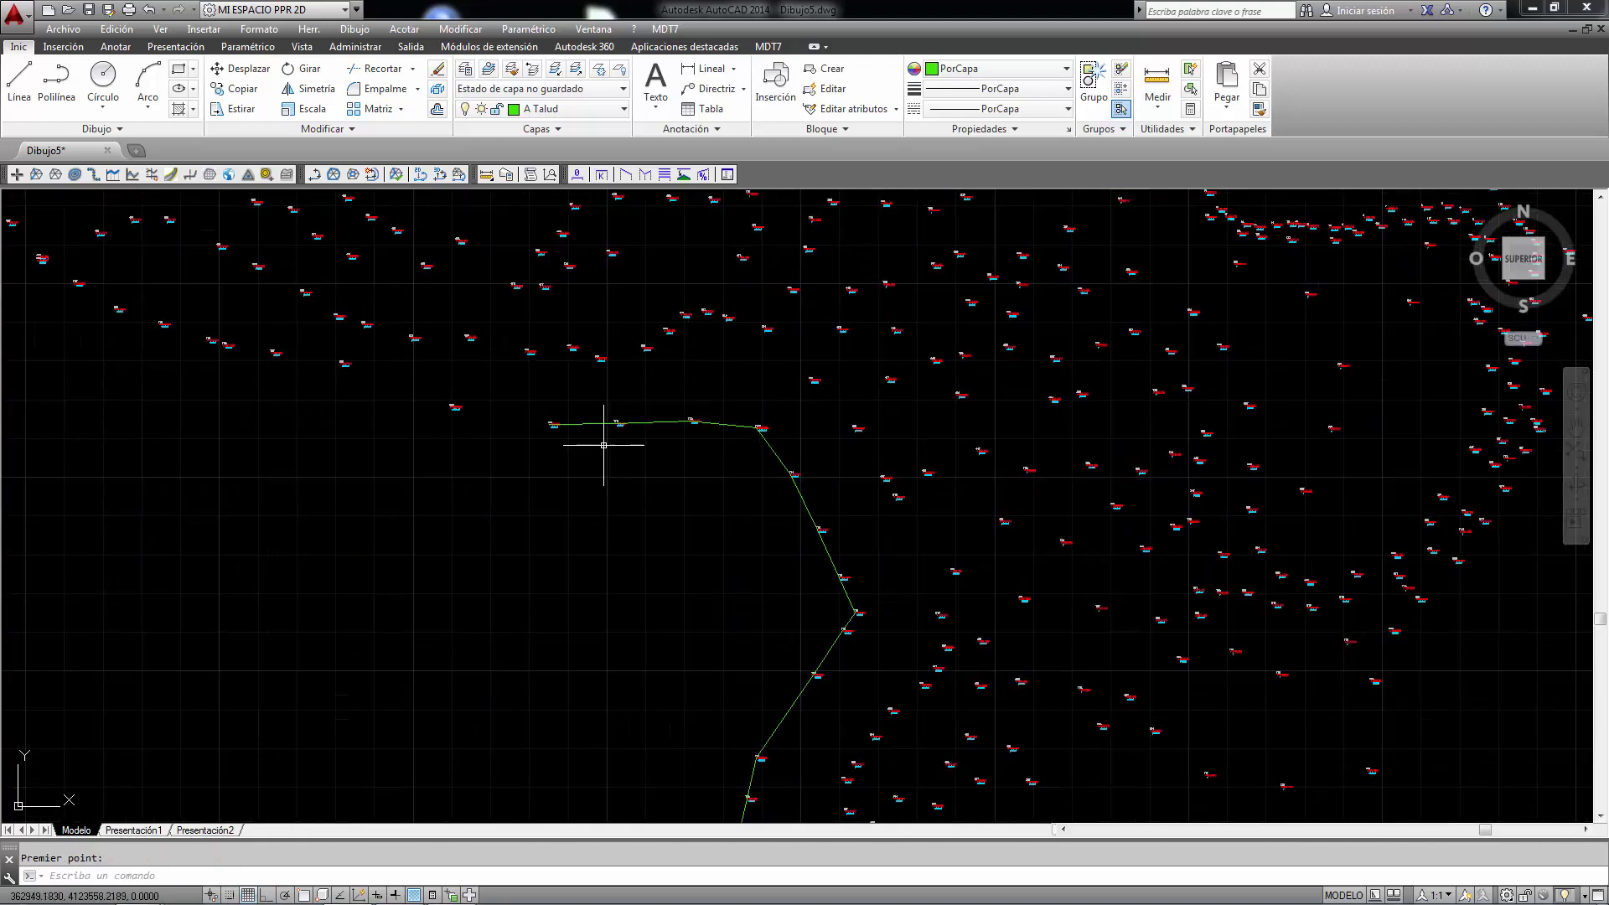
{"action": "scroll", "coordinate": [646, 374], "scroll_direction": "down", "scroll_amount": 7}
{"action": "scroll", "coordinate": [703, 424], "scroll_direction": "up", "scroll_amount": 5}
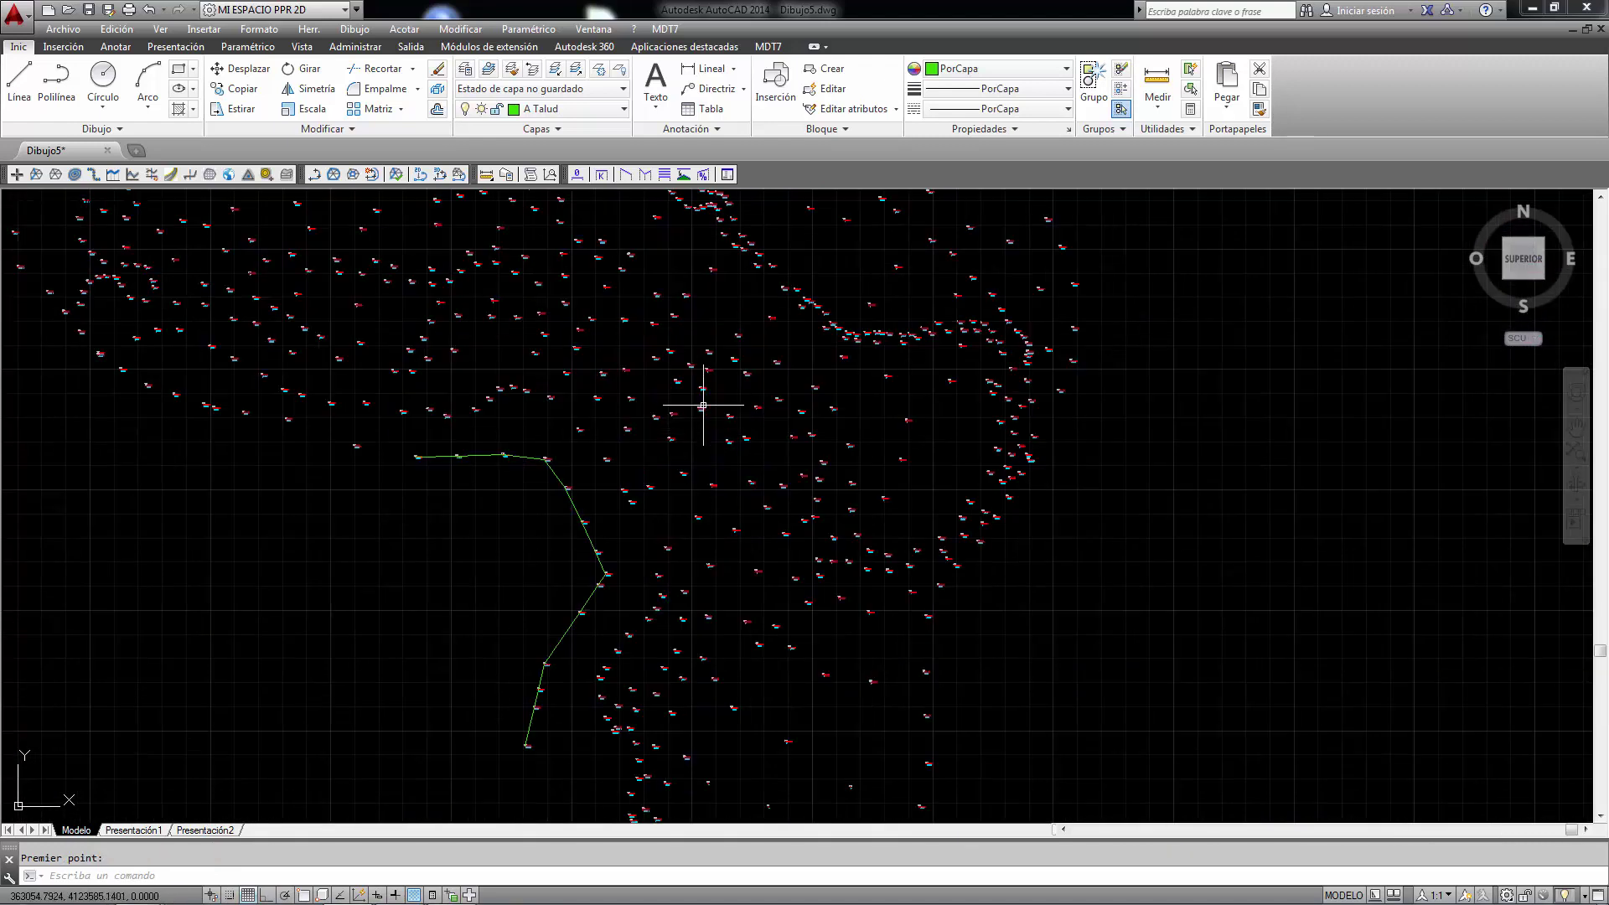
{"action": "scroll", "coordinate": [486, 465], "scroll_direction": "up", "scroll_amount": 1}
{"action": "left_click", "coordinate": [538, 440]}
{"action": "key", "text": "Delete"}
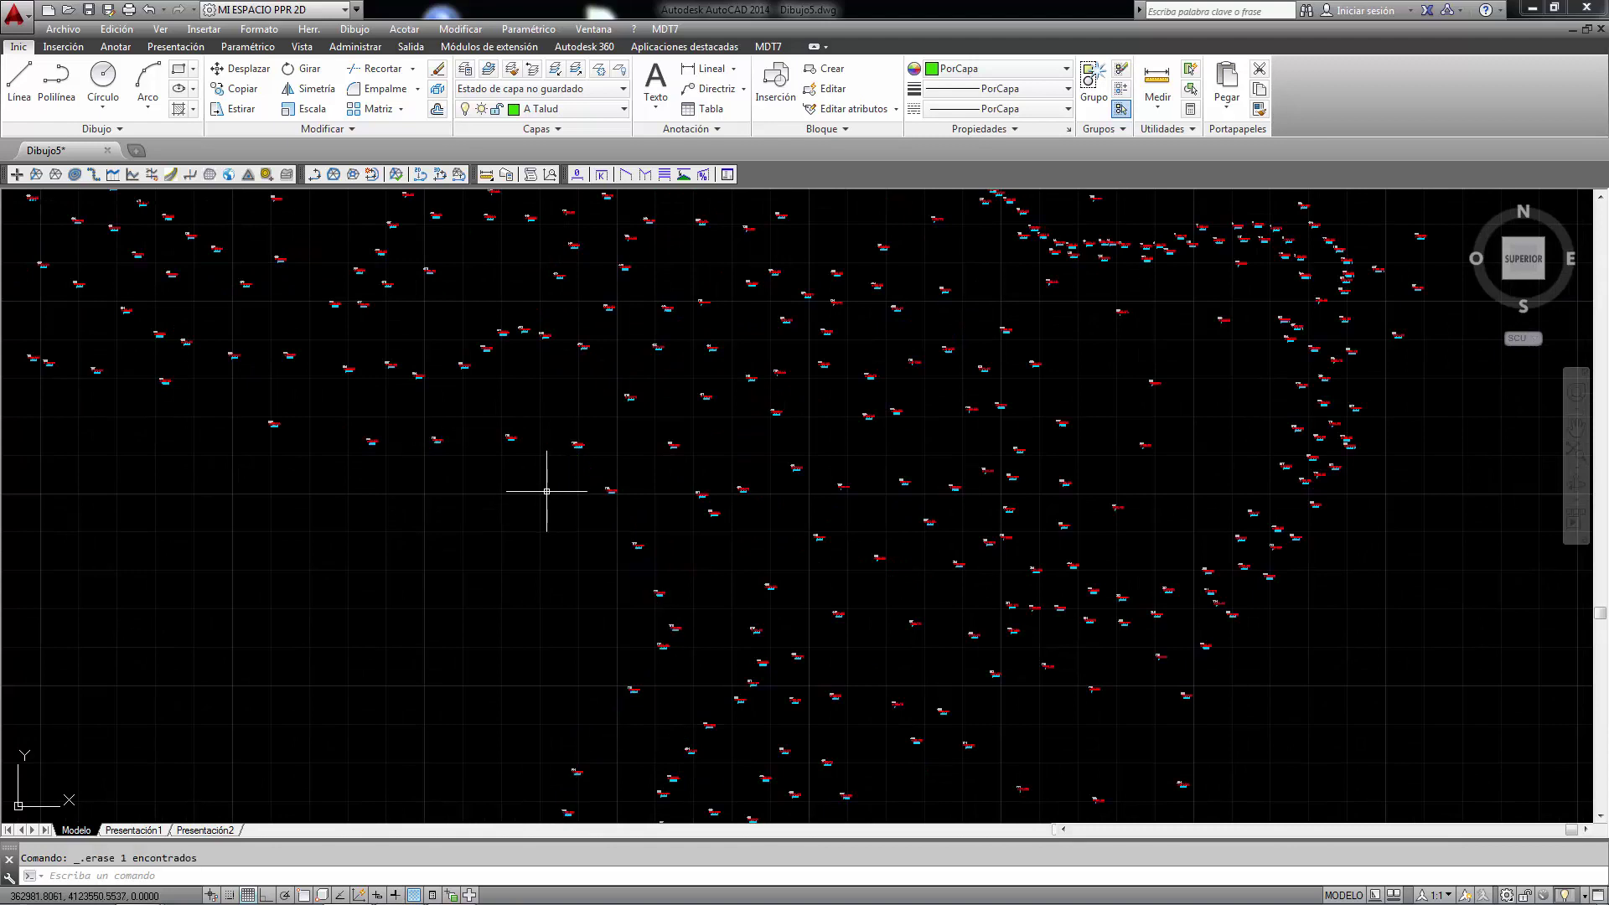
{"action": "left_click", "coordinate": [664, 29]}
{"action": "mouse_move", "coordinate": [716, 136]}
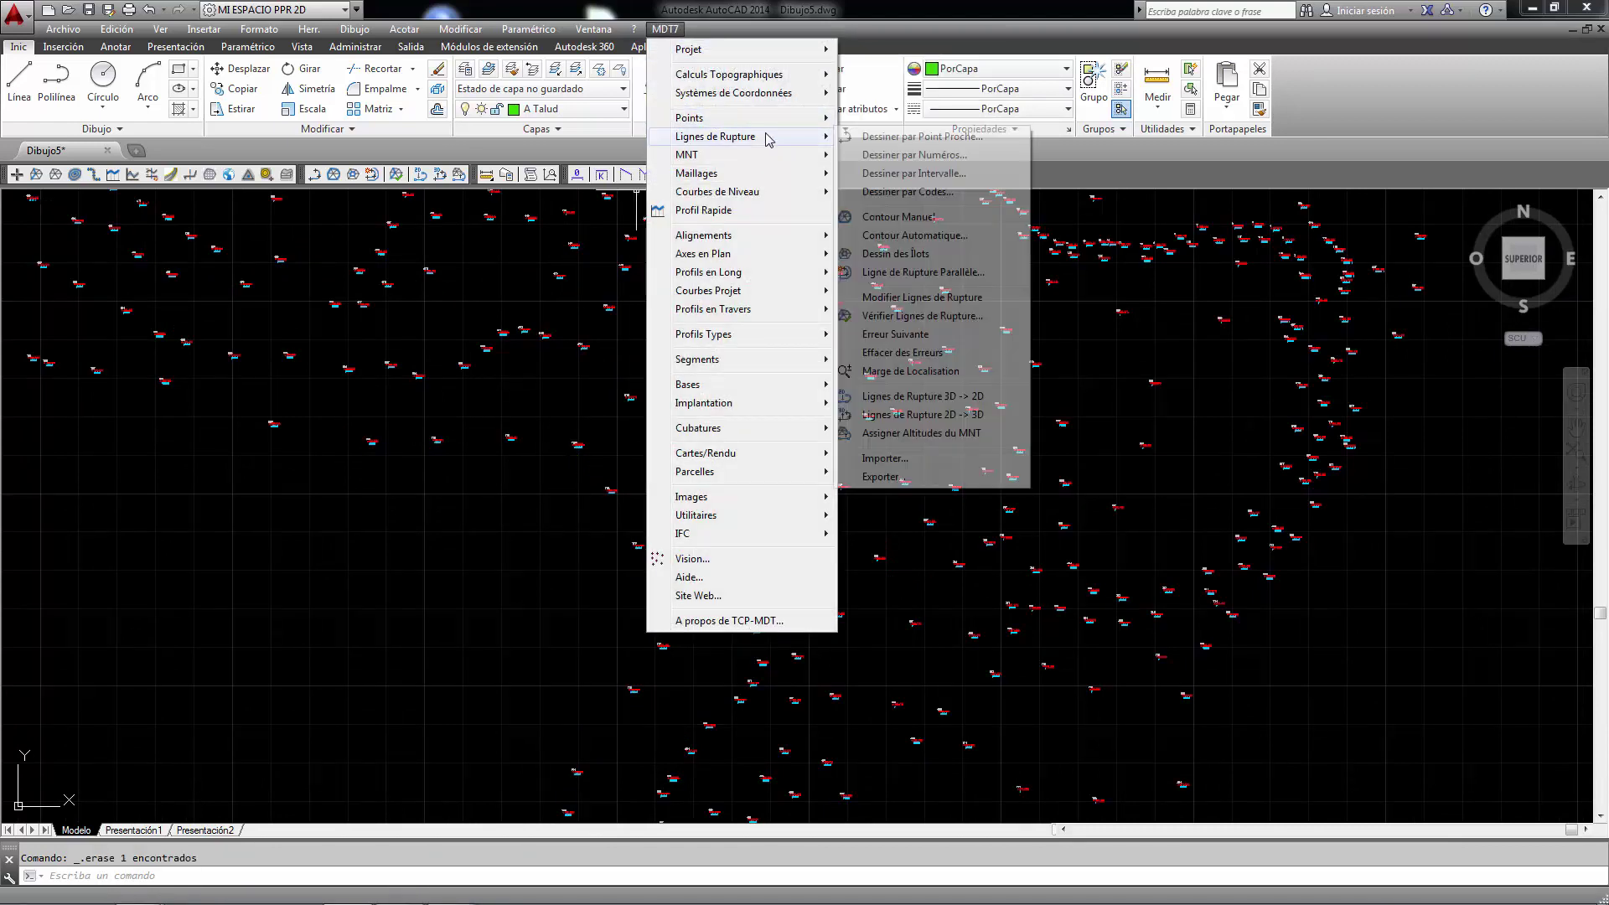
{"action": "left_click", "coordinate": [935, 159]}
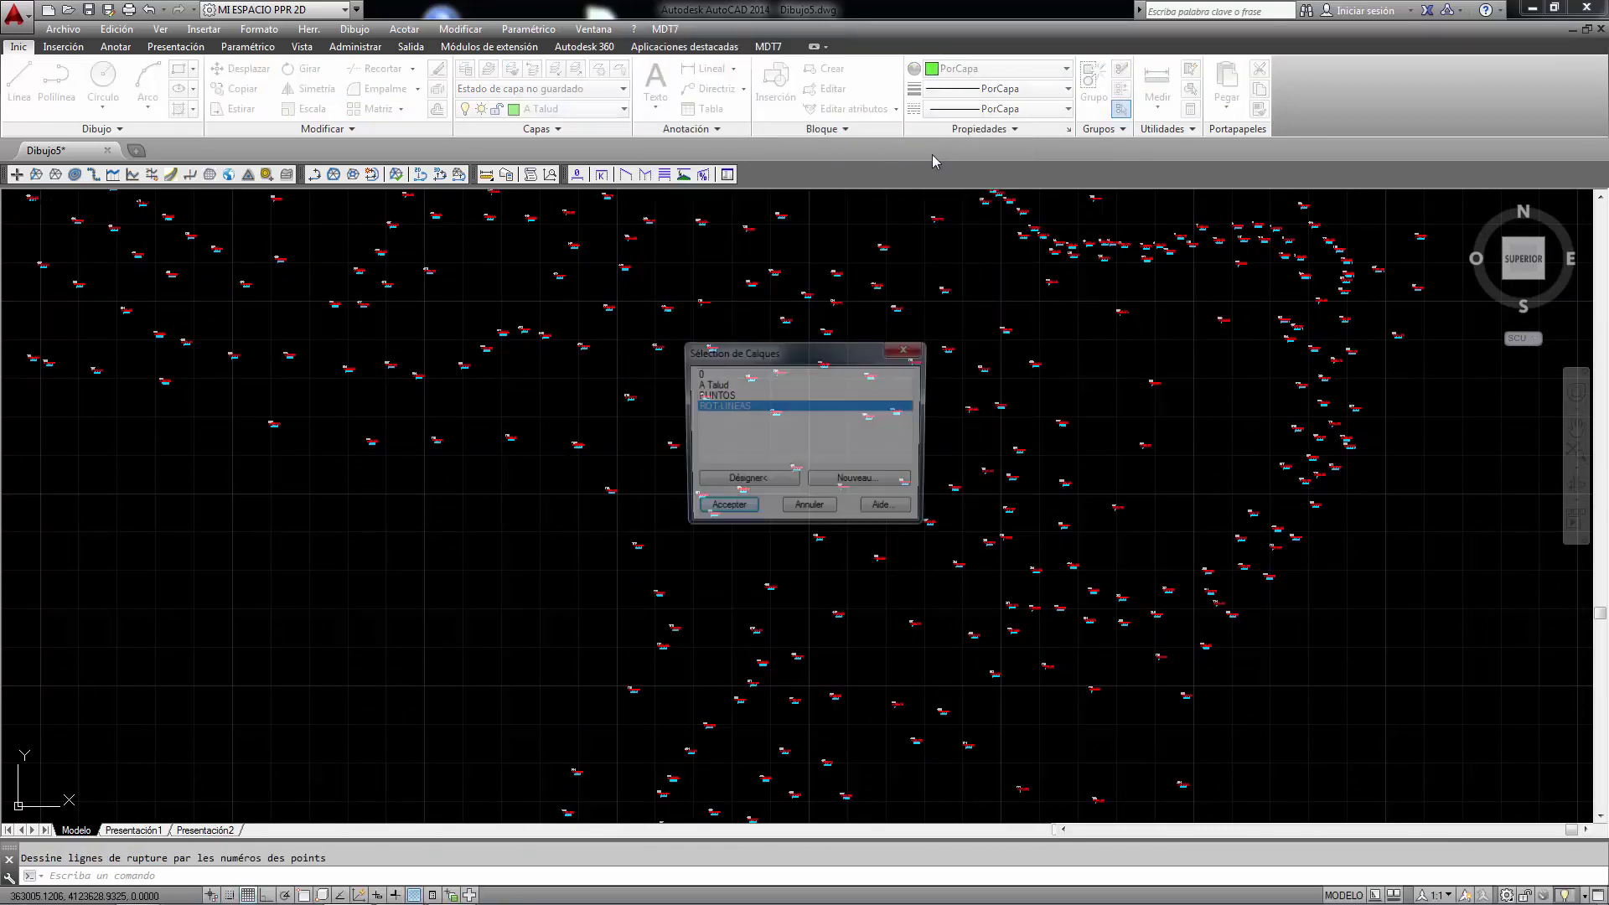
{"action": "left_click", "coordinate": [712, 385]}
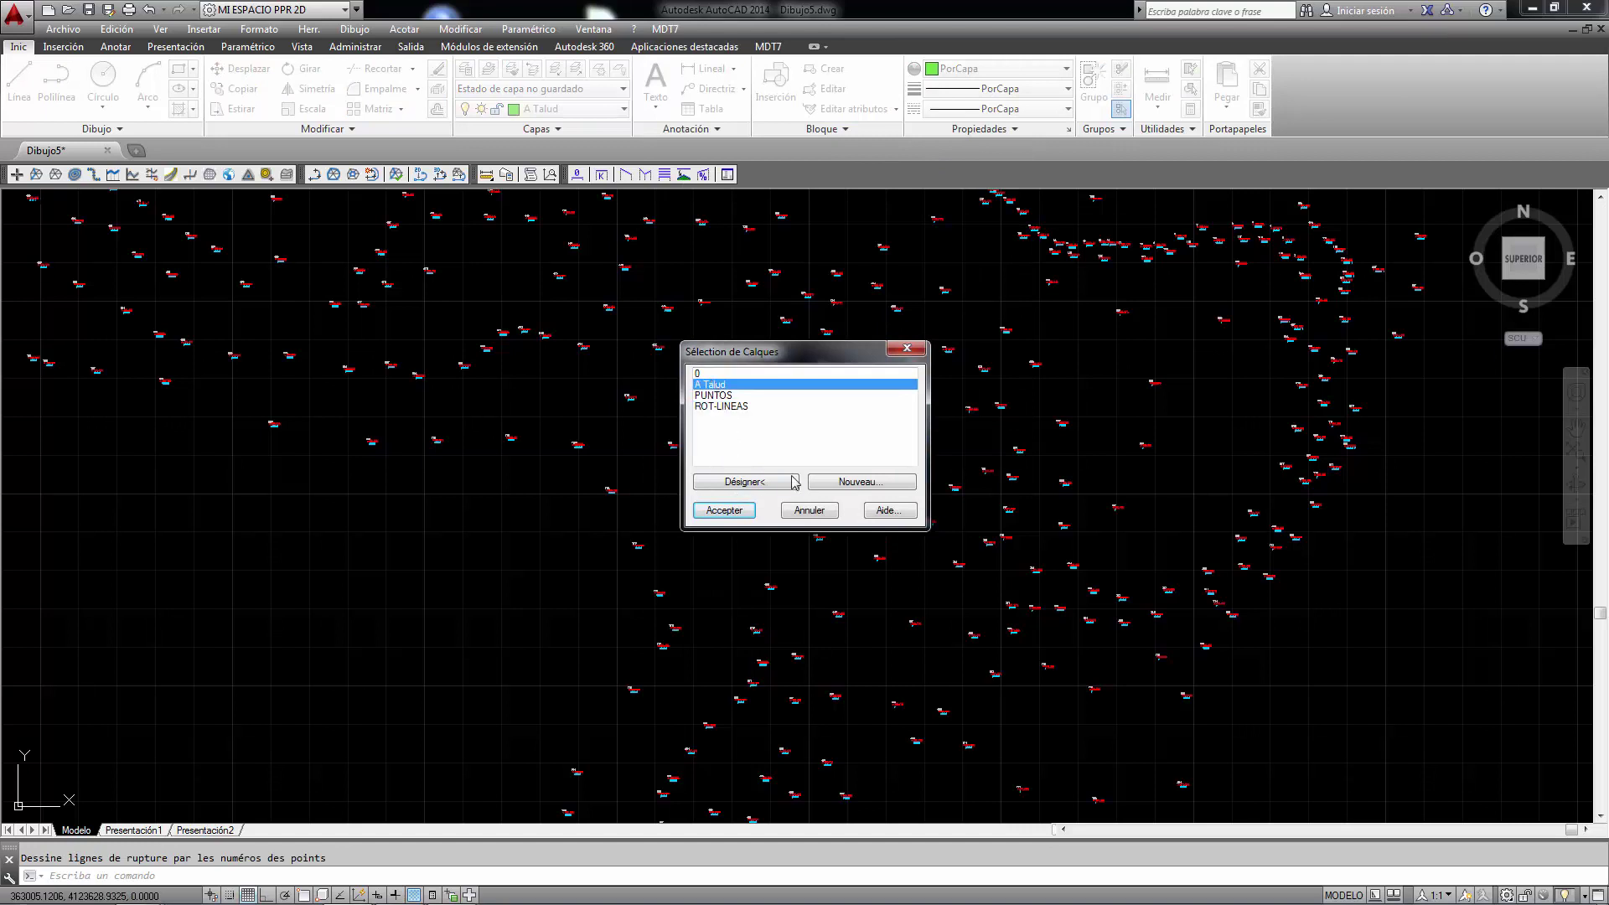
{"action": "left_click", "coordinate": [724, 511]}
{"action": "type", "text": "759"}
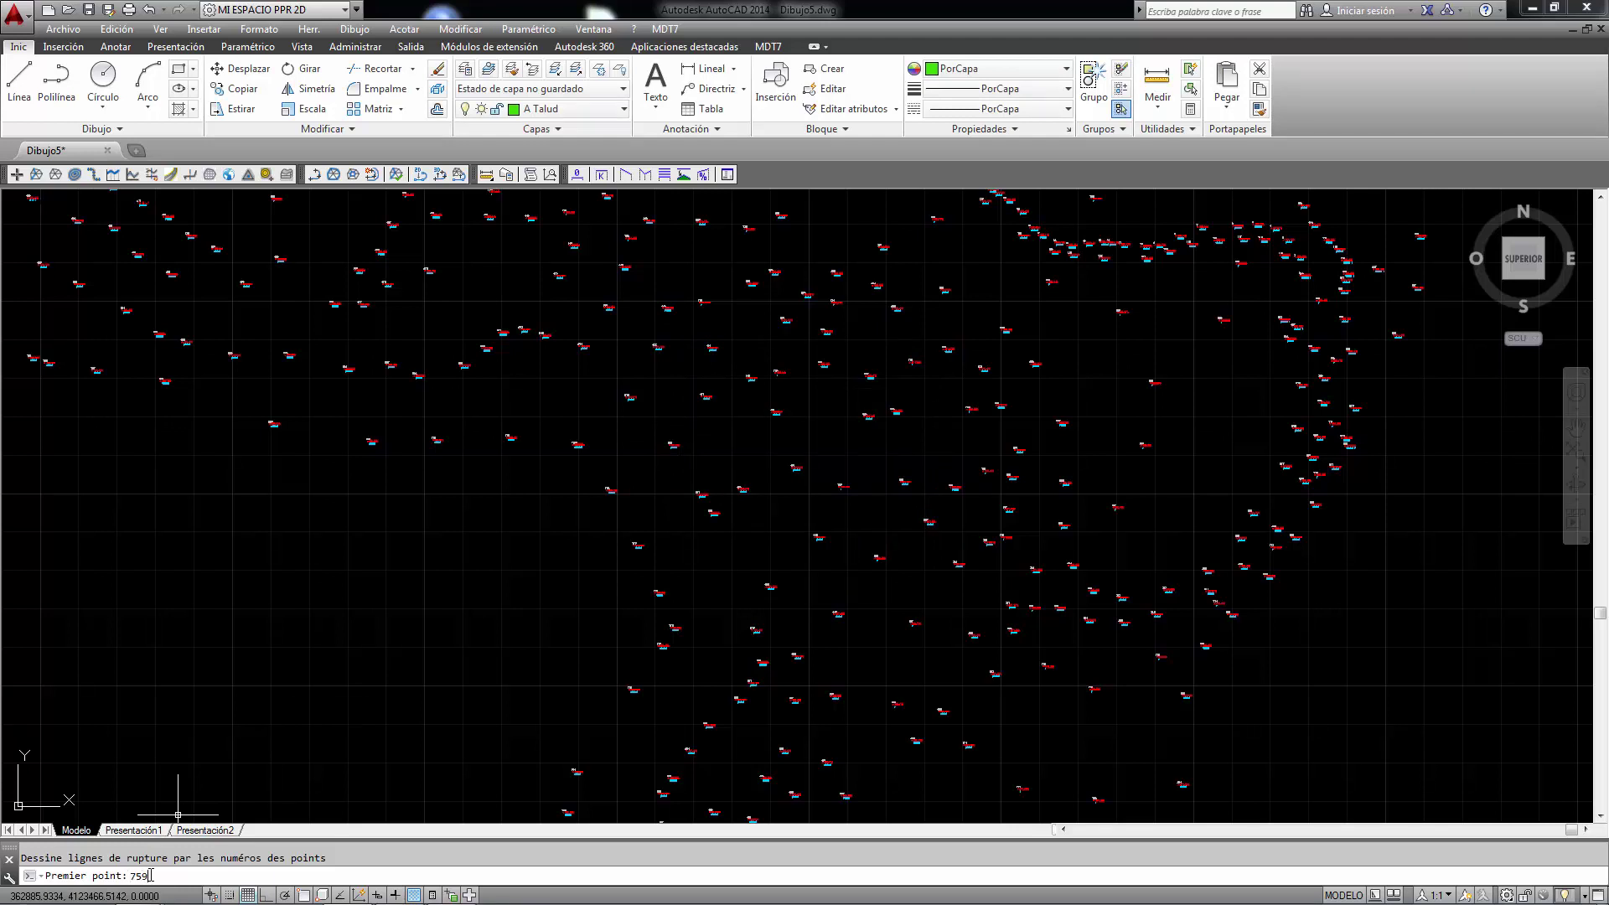
{"action": "key", "text": "Return"}
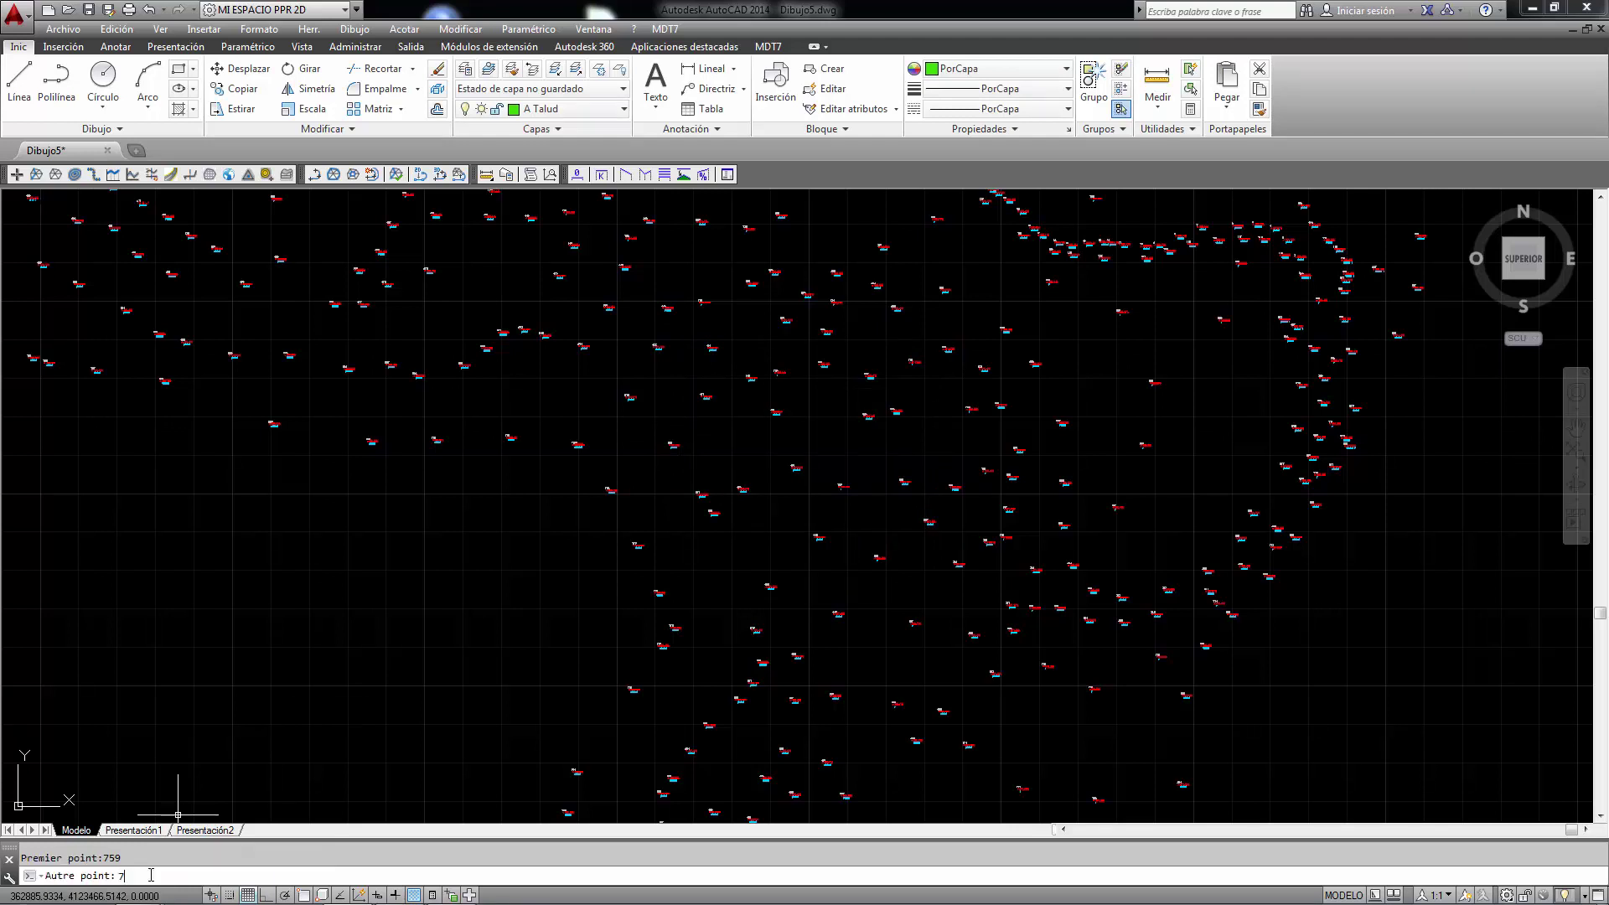
{"action": "type", "text": "60"}
{"action": "key", "text": "Return"}
{"action": "type", "text": "61"}
{"action": "key", "text": "Return"}
{"action": "type", "text": "3"}
{"action": "key", "text": "Return"}
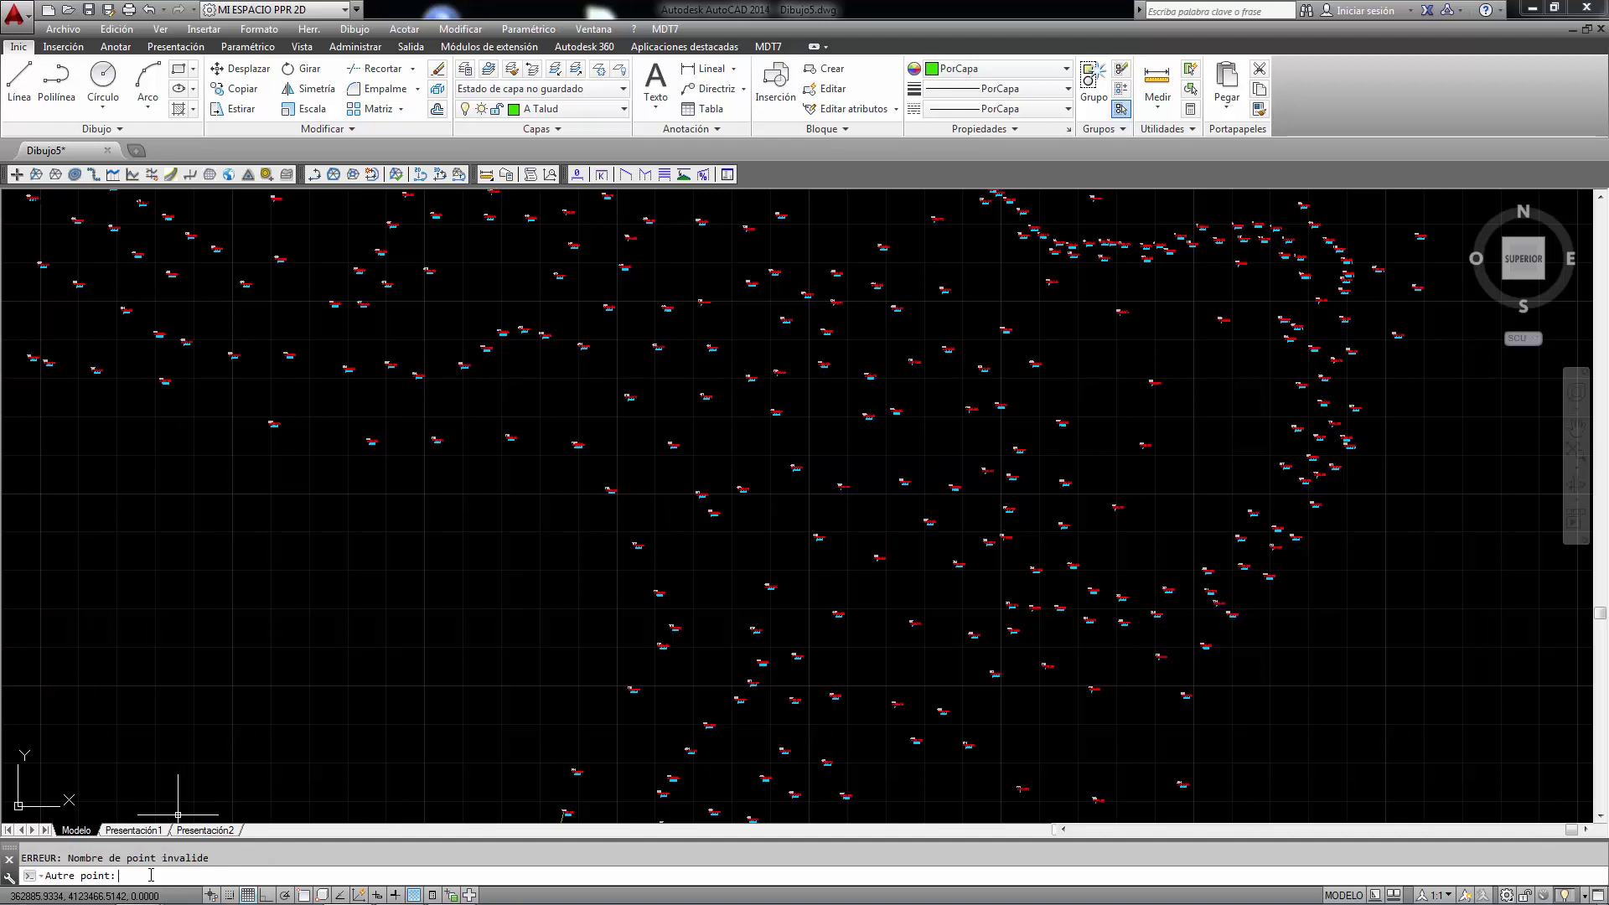
{"action": "type", "text": "76"}
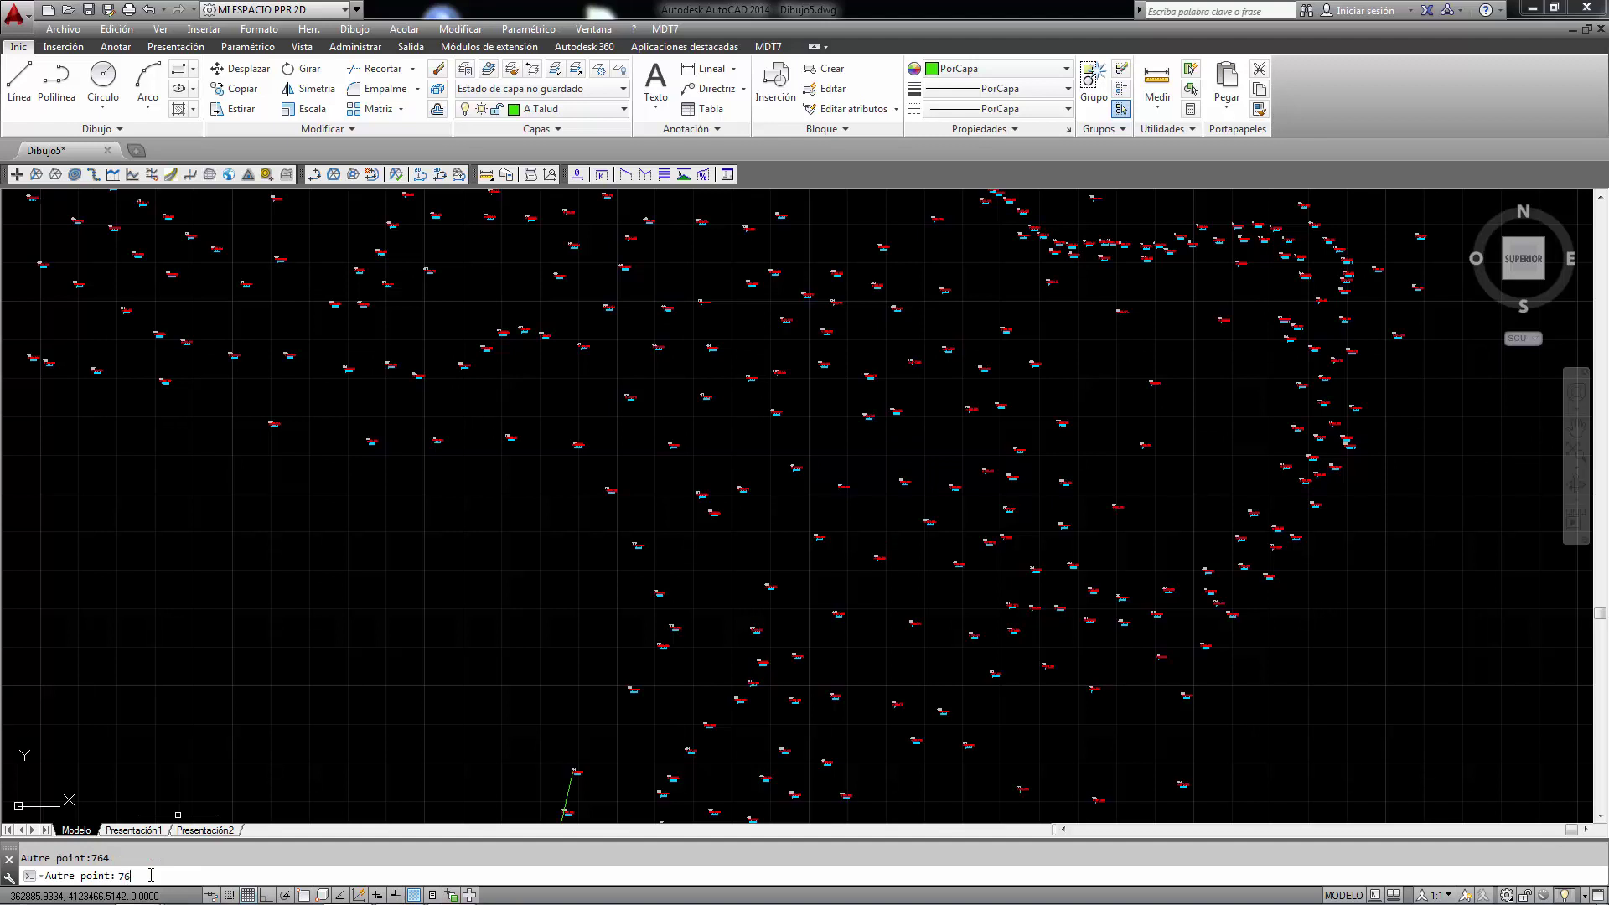
{"action": "type", "text": "45"}
{"action": "key", "text": "Return"}
{"action": "type", "text": "66"}
{"action": "key", "text": "Return"}
{"action": "key", "text": "Return"}
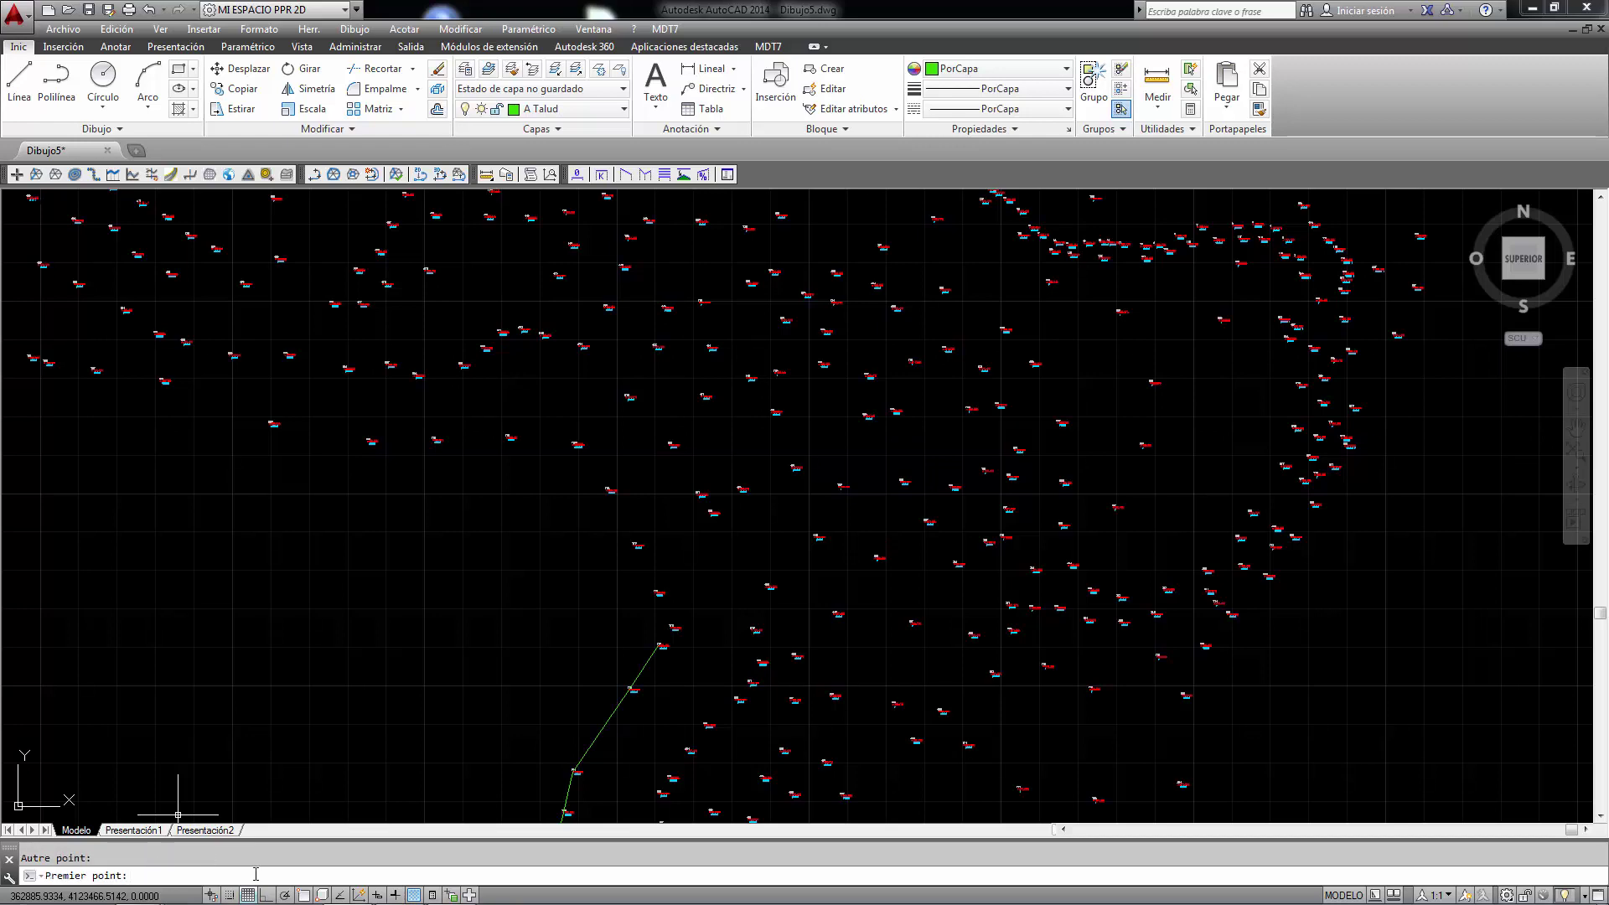
{"action": "key", "text": "Escape"}
{"action": "scroll", "coordinate": [646, 553], "scroll_direction": "down", "scroll_amount": 3}
{"action": "scroll", "coordinate": [645, 553], "scroll_direction": "up", "scroll_amount": 5}
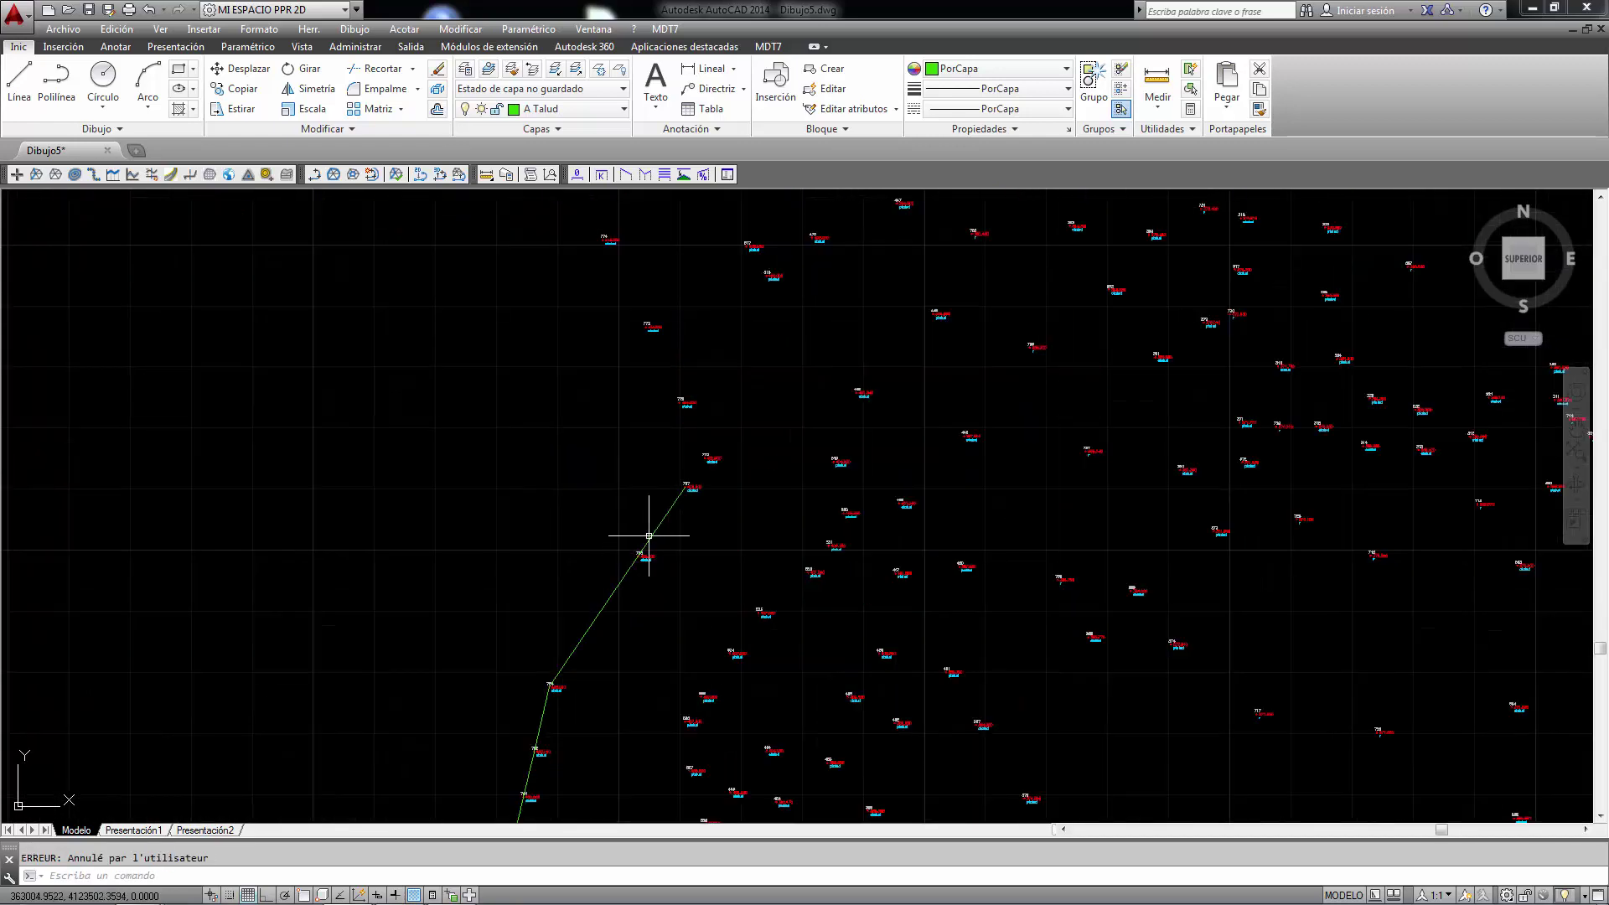
{"action": "left_click", "coordinate": [648, 535]}
{"action": "scroll", "coordinate": [665, 494], "scroll_direction": "down", "scroll_amount": 6}
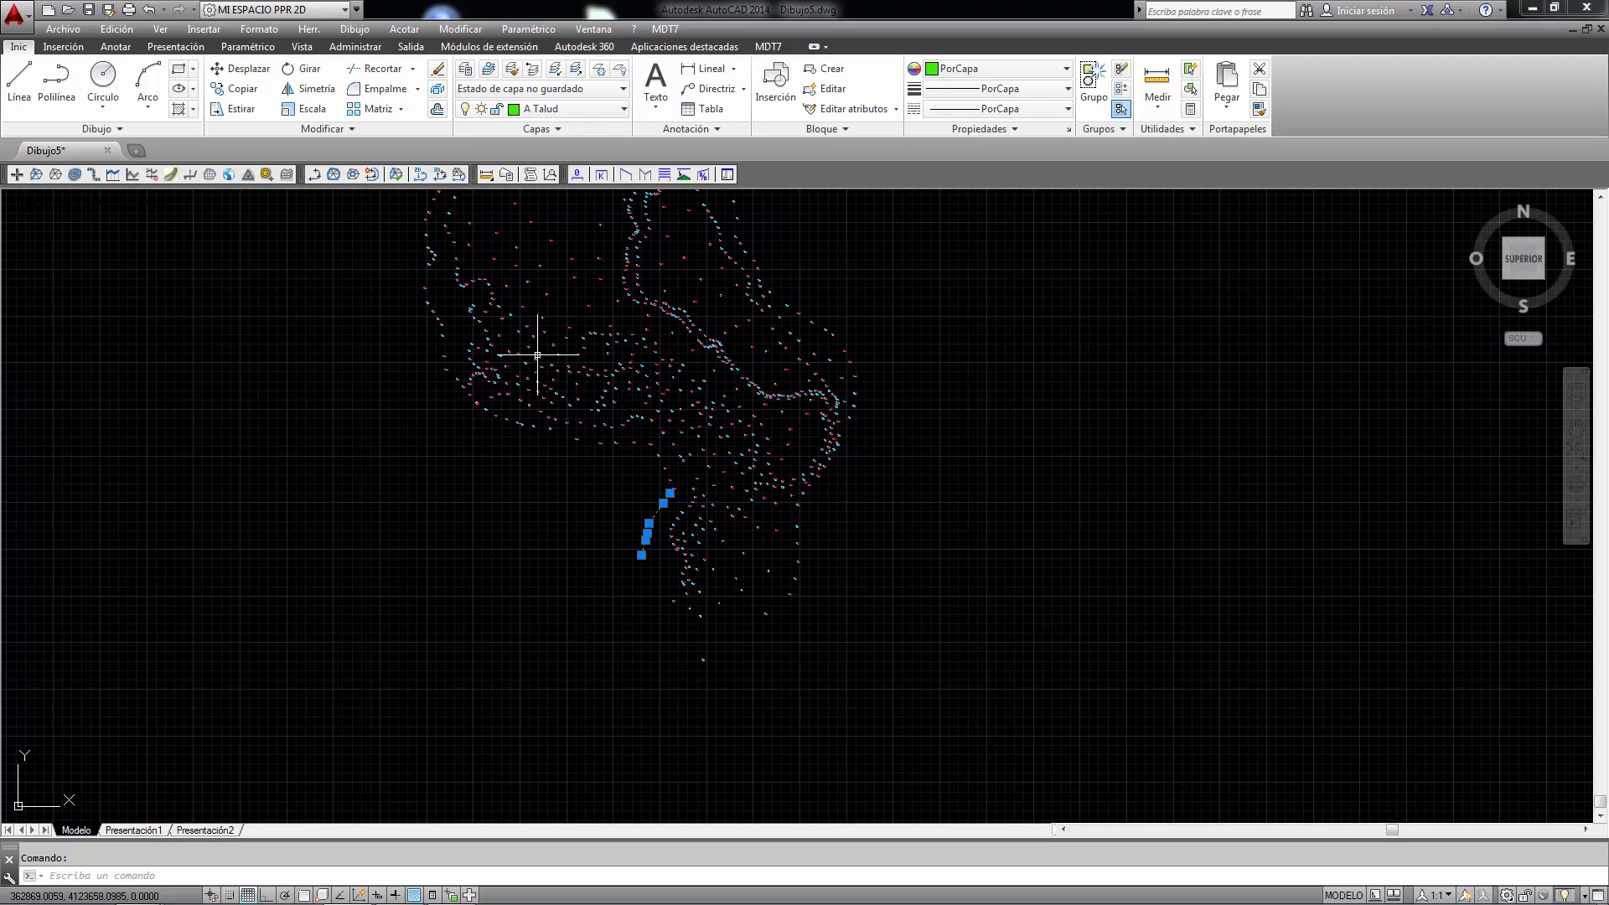
{"action": "key", "text": "Delete"}
{"action": "scroll", "coordinate": [538, 355], "scroll_direction": "down", "scroll_amount": 2}
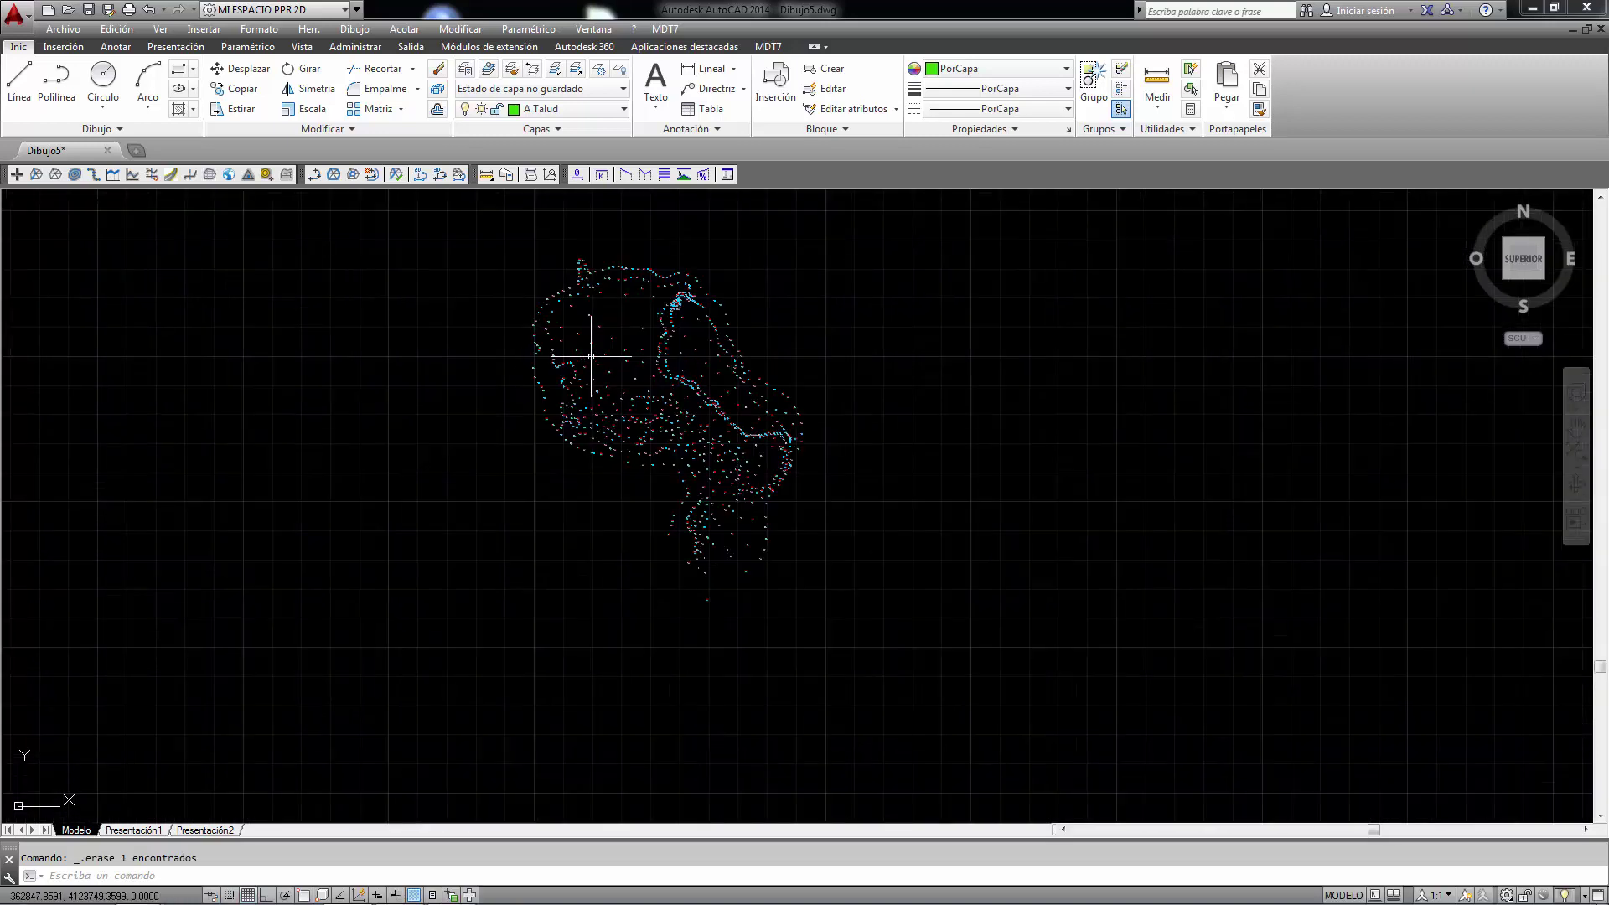
- Start MDT7 breakline drawing by interval with the A Talud layer selected
{"action": "left_click", "coordinate": [665, 30]}
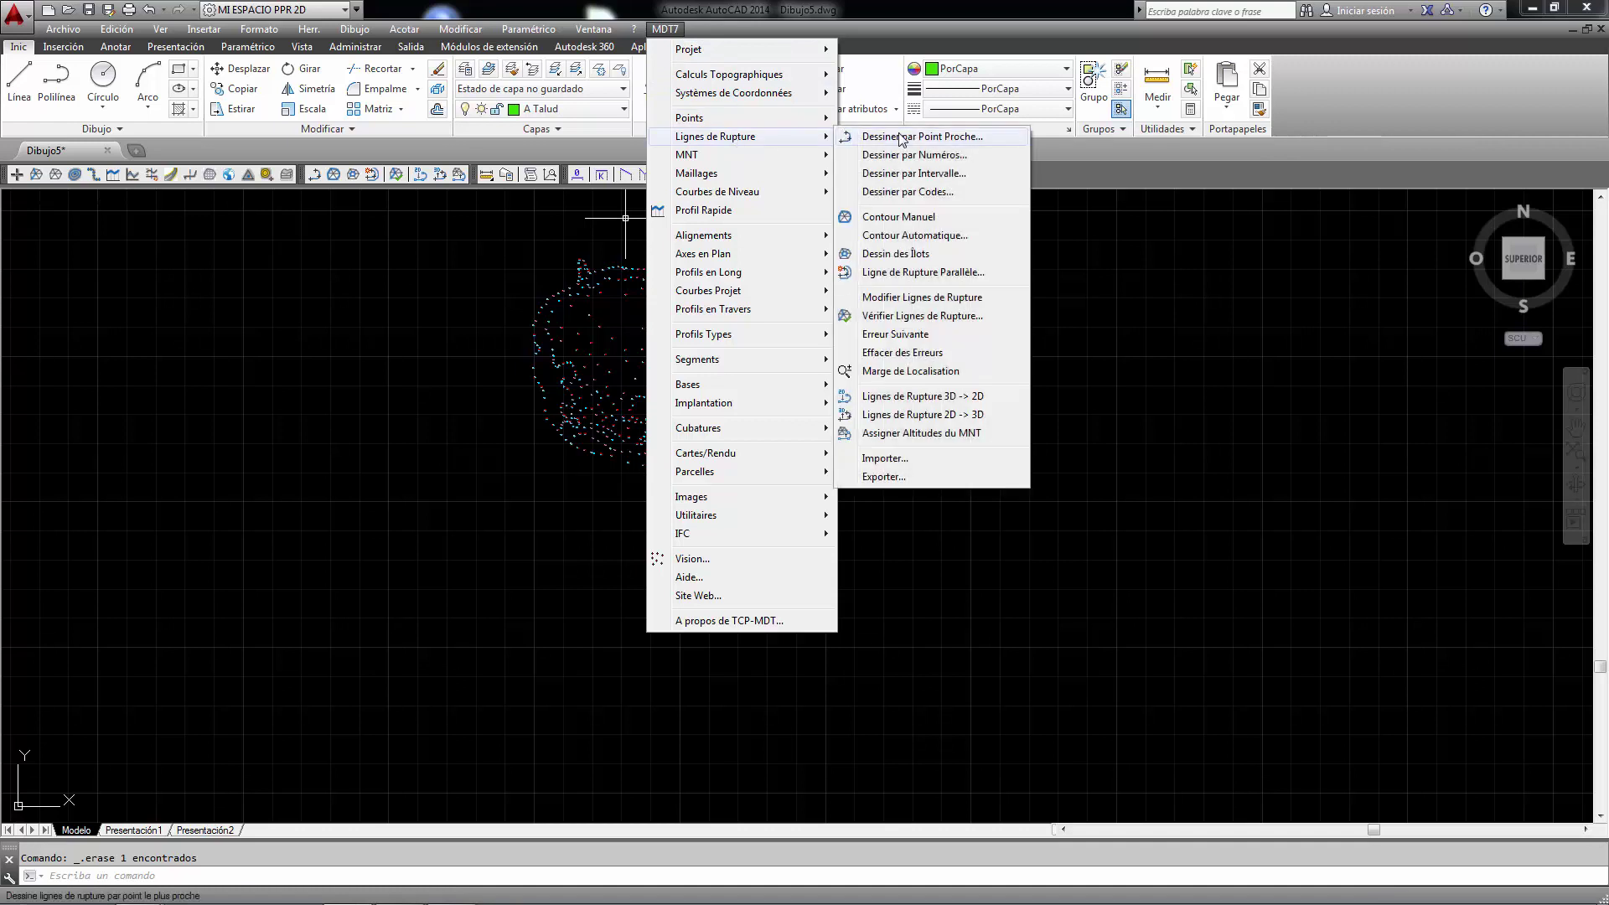
{"action": "mouse_move", "coordinate": [716, 136]}
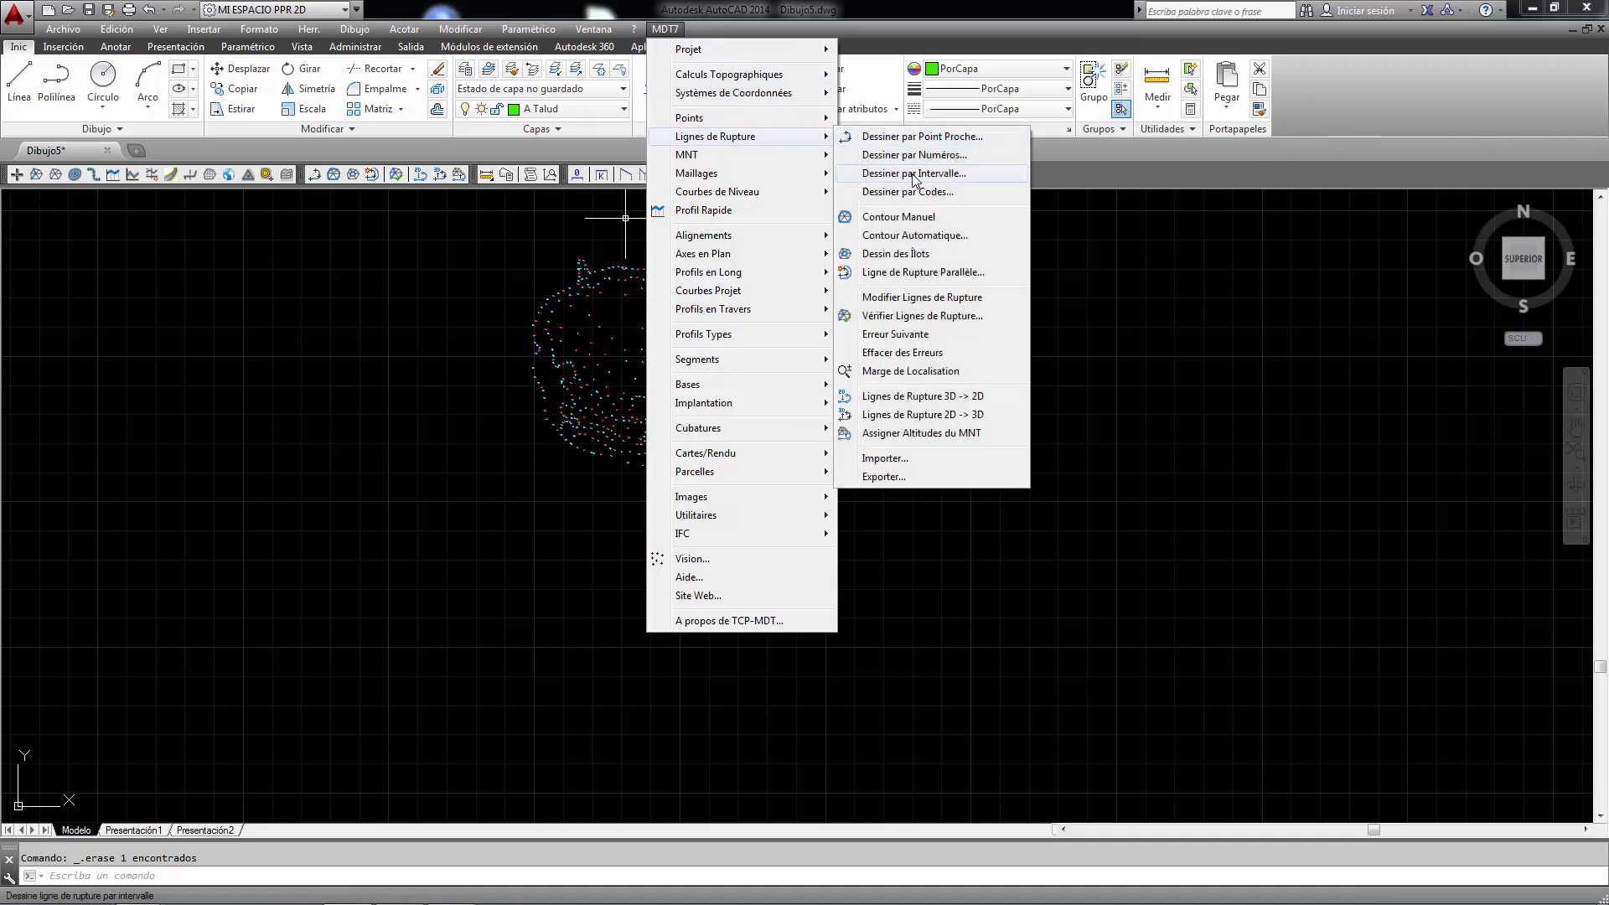
{"action": "left_click", "coordinate": [914, 174]}
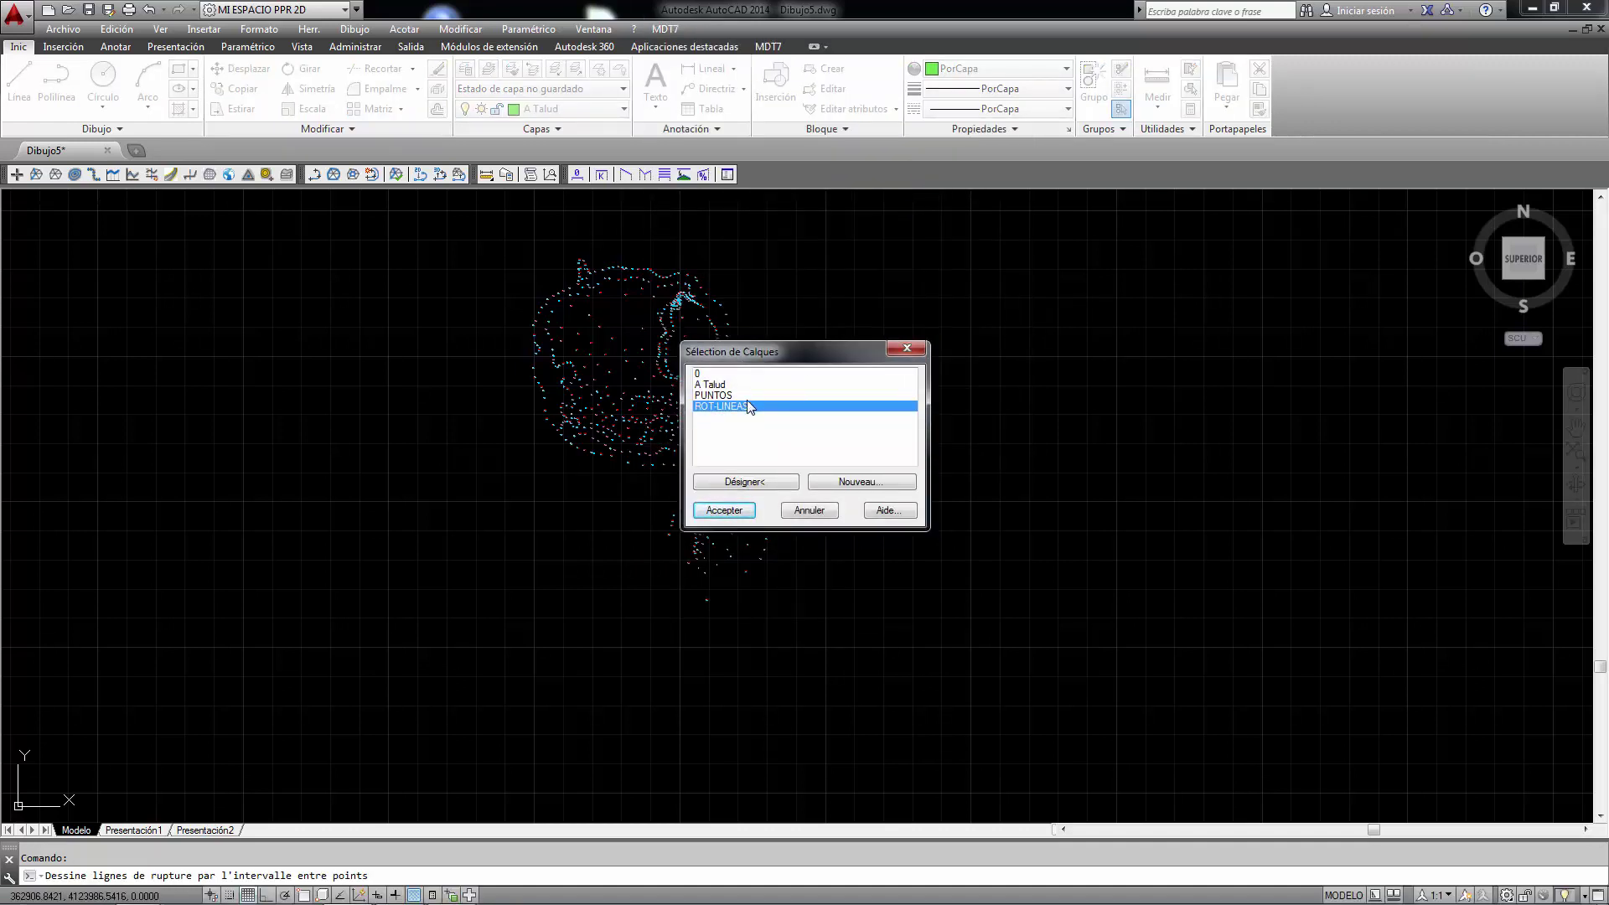
{"action": "left_click", "coordinate": [726, 396]}
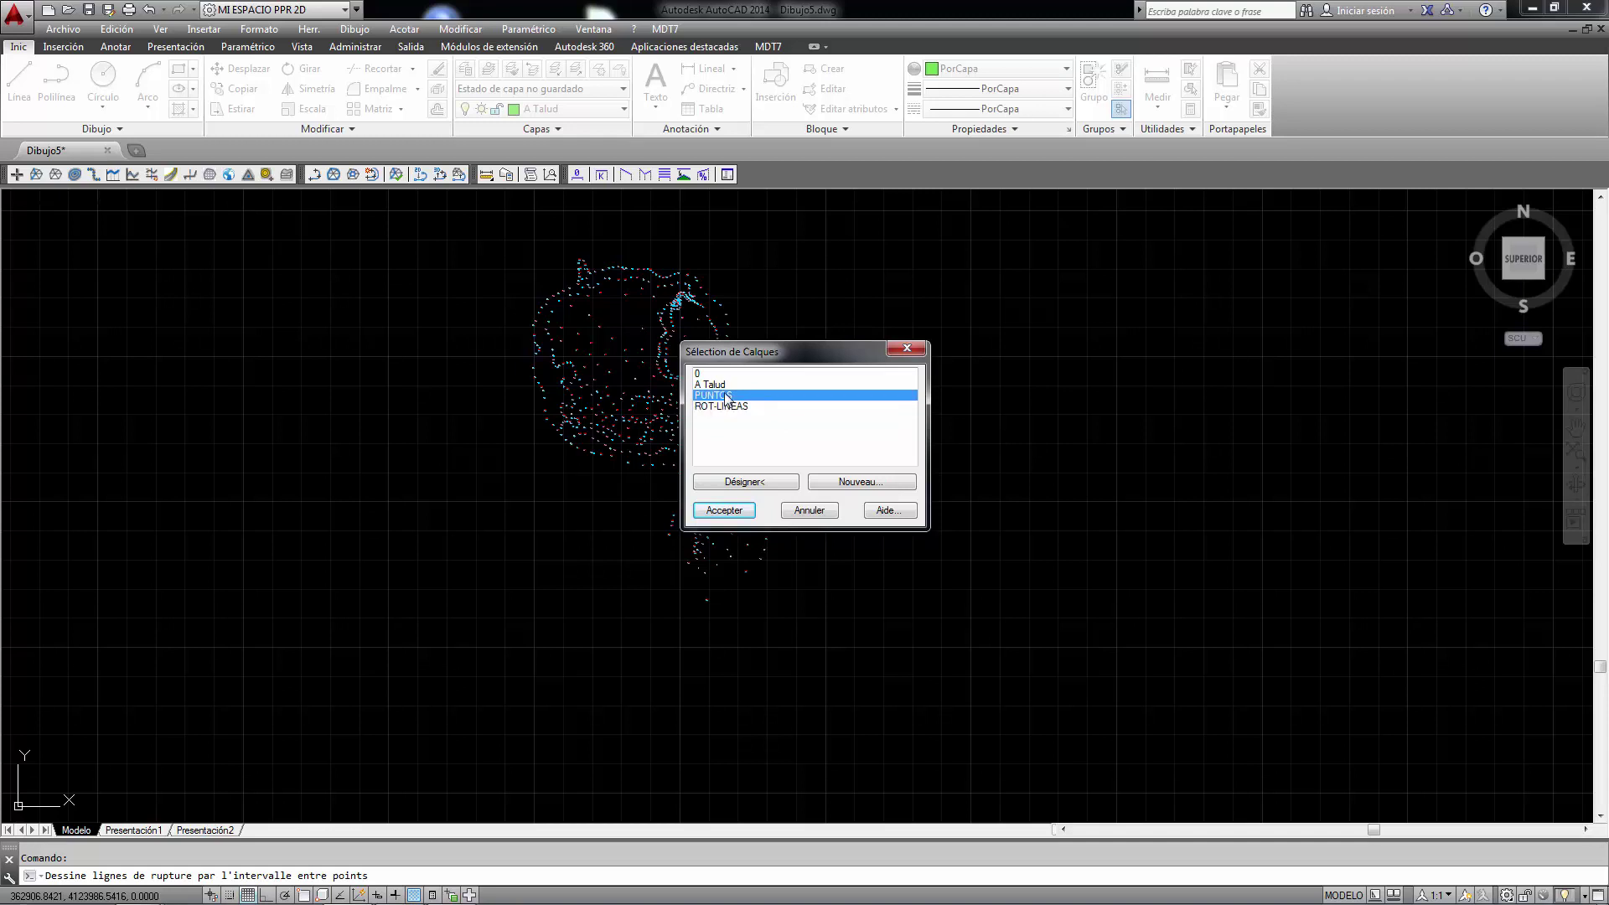
- Confirm the A Talud layer and draw the interval breakline from point 808 to 855
{"action": "left_click", "coordinate": [726, 510]}
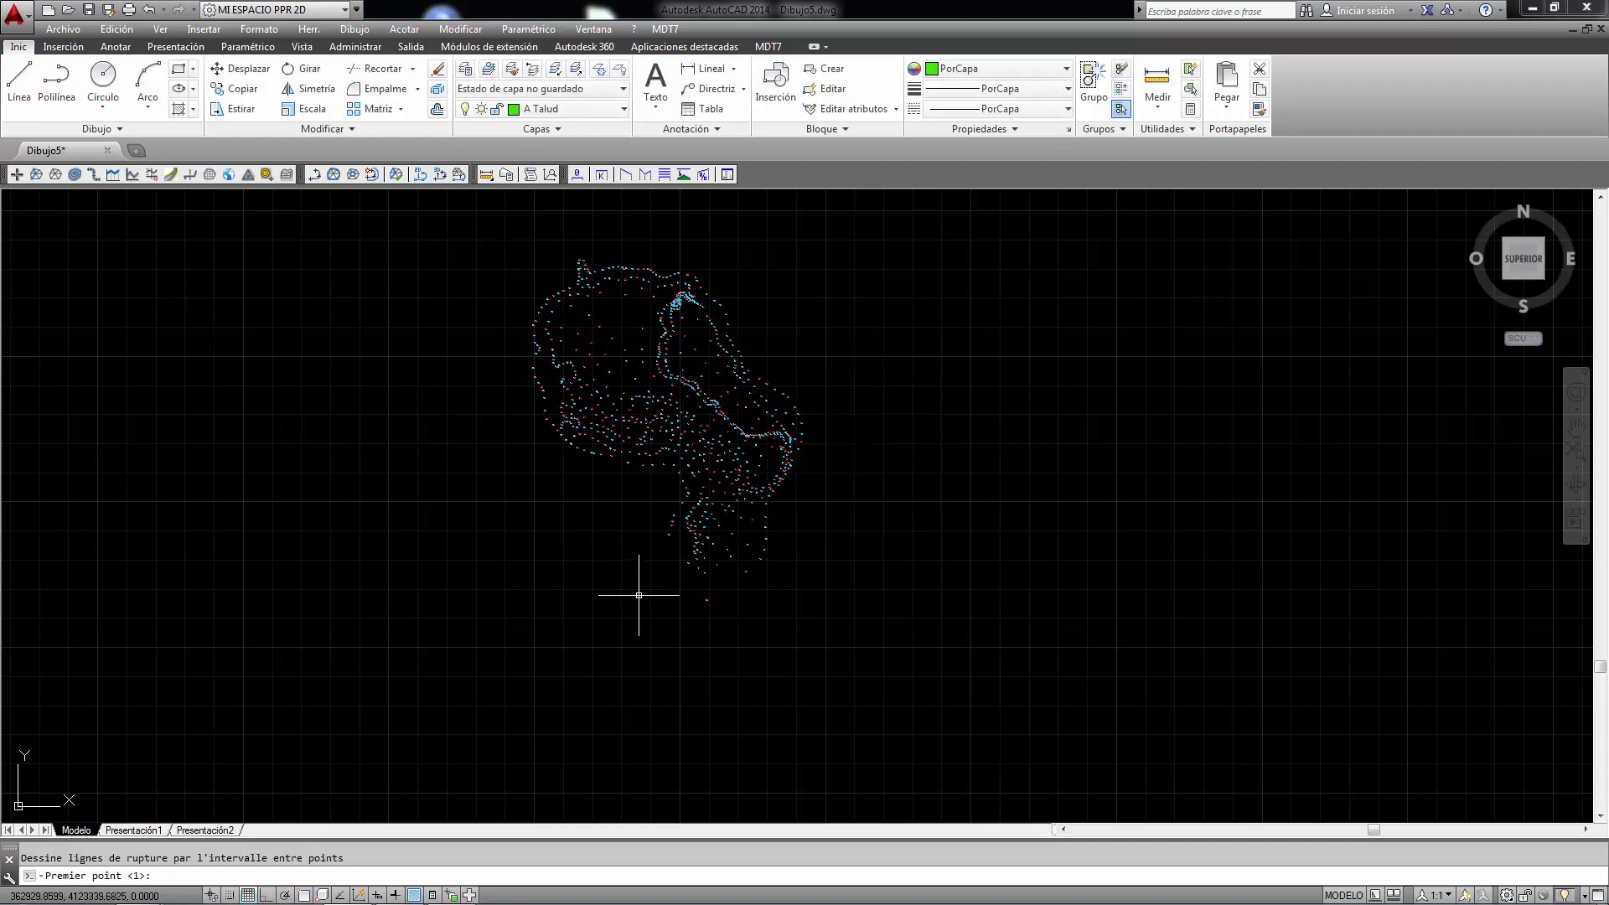
{"action": "scroll", "coordinate": [661, 537], "scroll_direction": "up", "scroll_amount": 5}
{"action": "scroll", "coordinate": [823, 452], "scroll_direction": "up", "scroll_amount": 2}
{"action": "scroll", "coordinate": [828, 430], "scroll_direction": "down", "scroll_amount": 4}
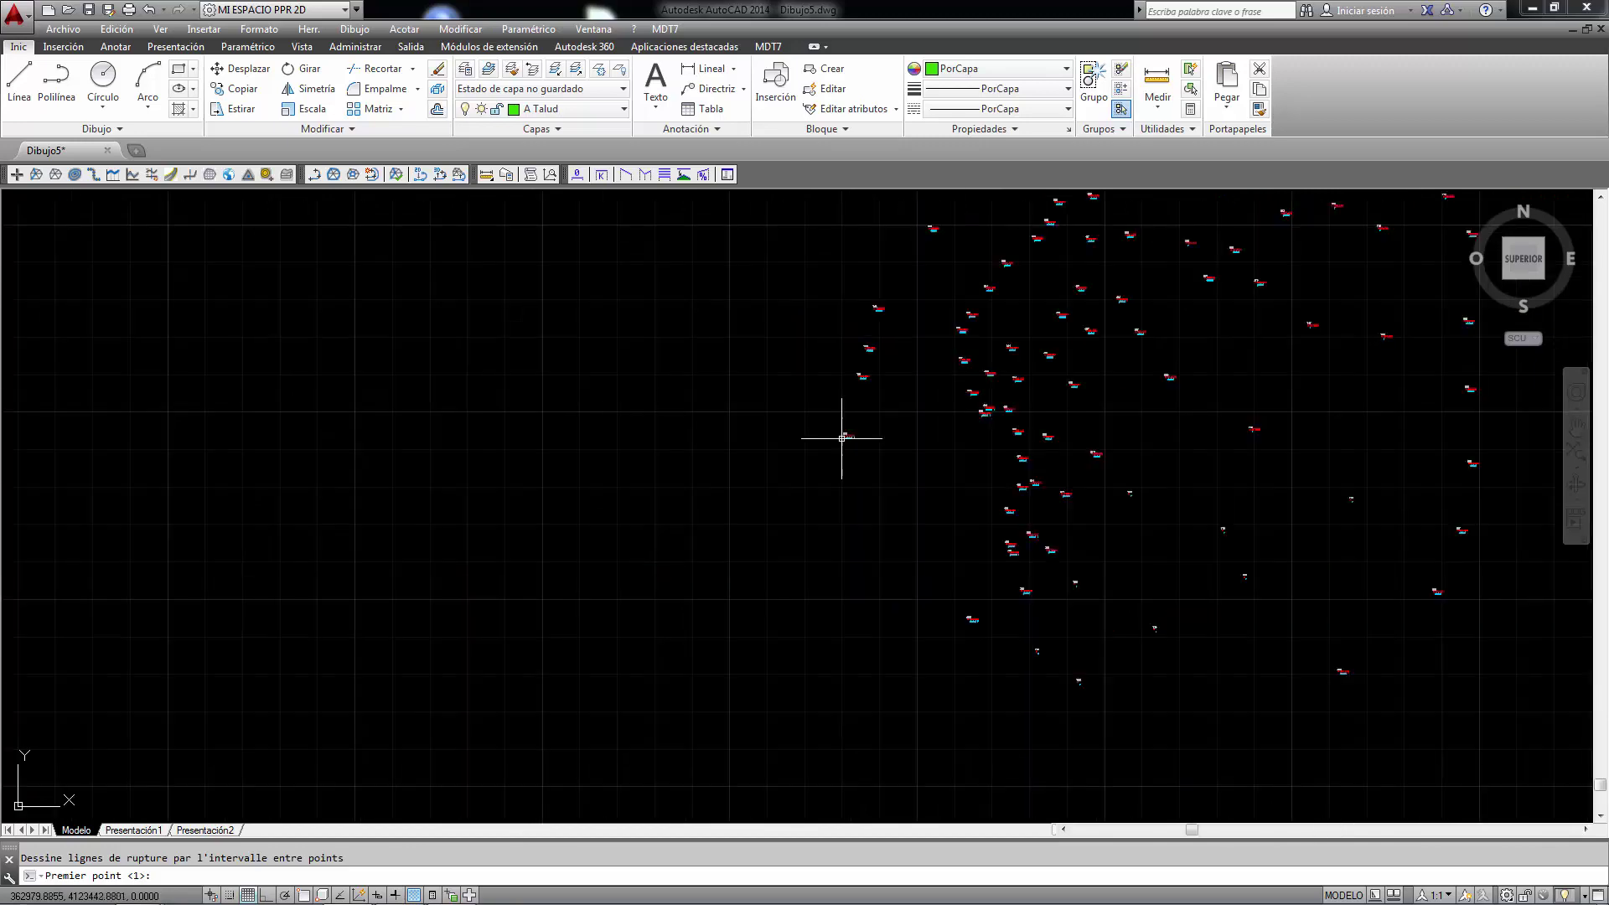
{"action": "scroll", "coordinate": [830, 421], "scroll_direction": "down", "scroll_amount": 3}
{"action": "scroll", "coordinate": [662, 256], "scroll_direction": "up", "scroll_amount": 5}
{"action": "scroll", "coordinate": [665, 303], "scroll_direction": "up", "scroll_amount": 4}
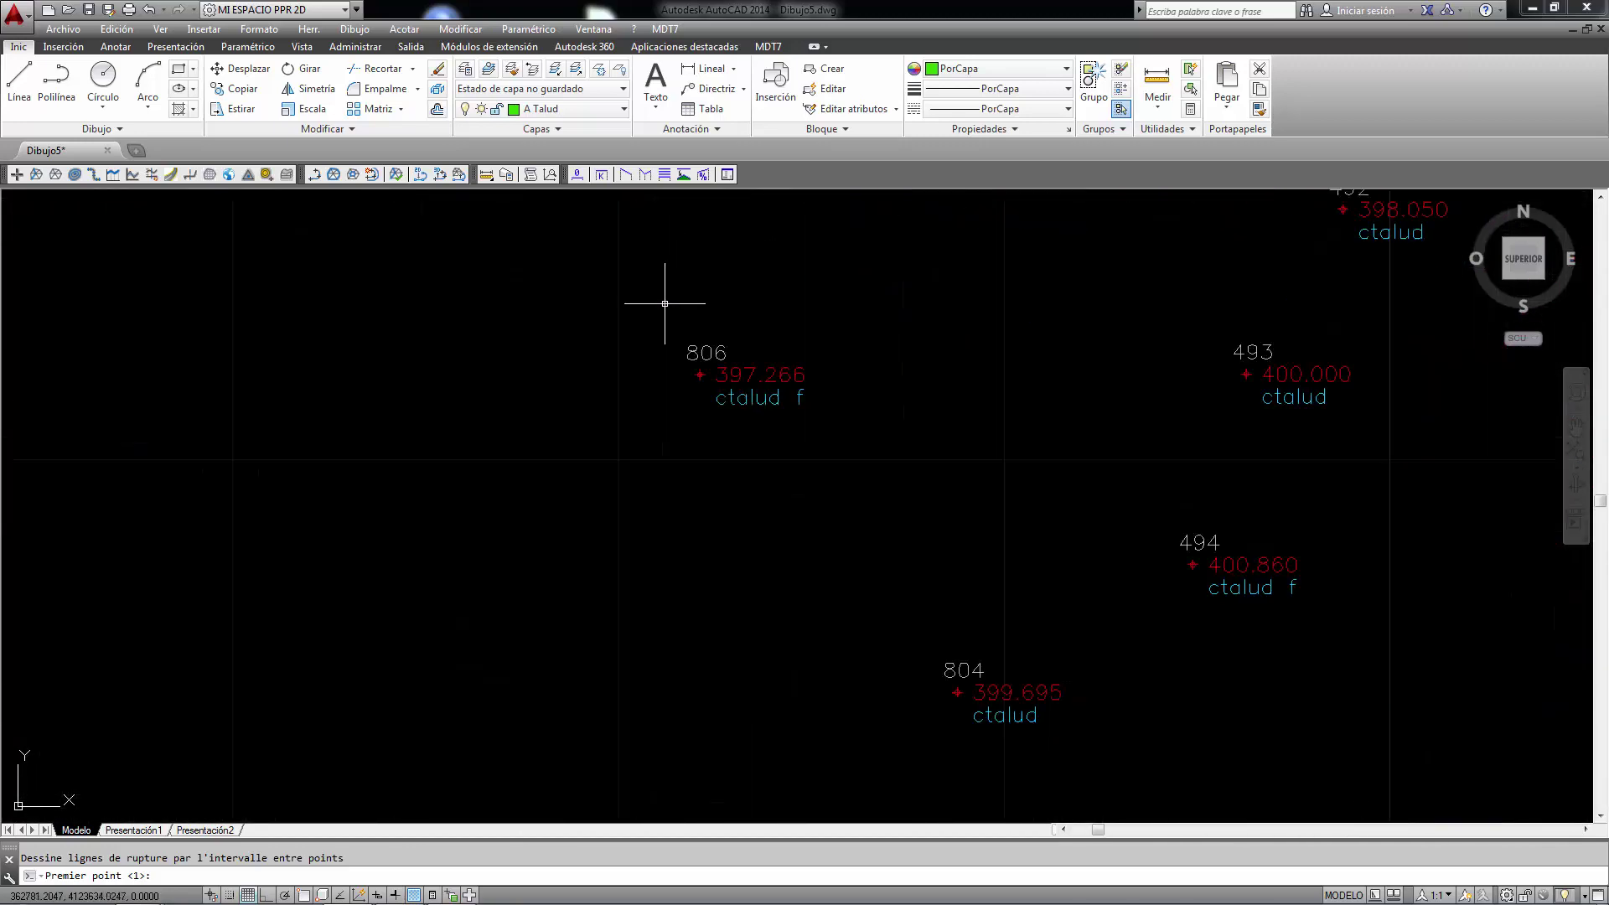
{"action": "scroll", "coordinate": [665, 303], "scroll_direction": "down", "scroll_amount": 6}
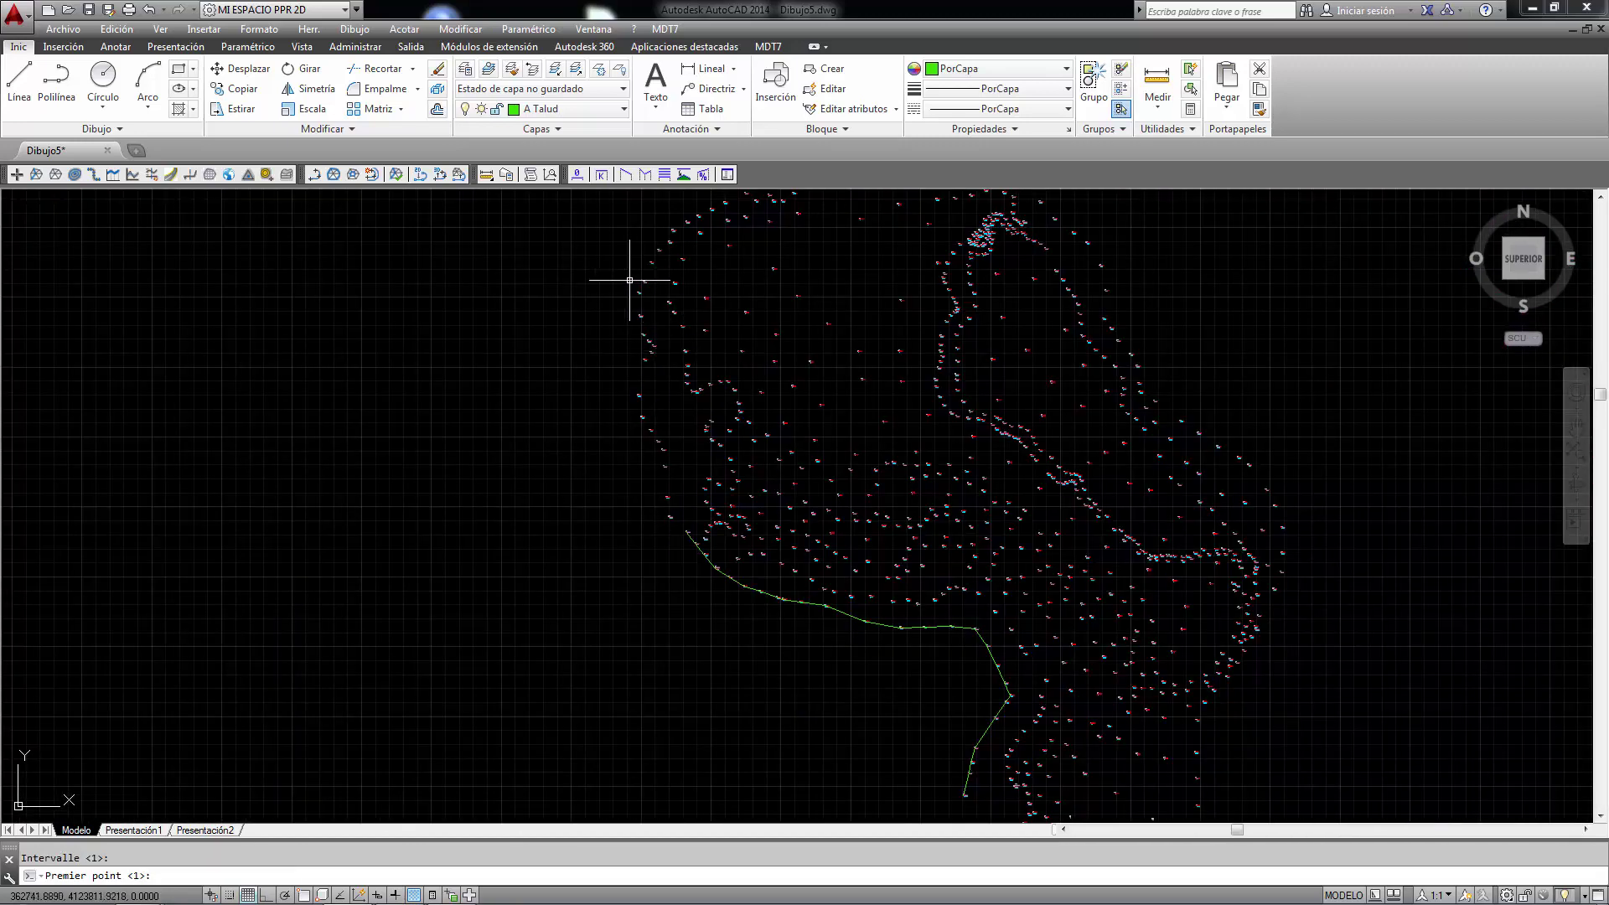
{"action": "scroll", "coordinate": [643, 303], "scroll_direction": "down", "scroll_amount": 3}
{"action": "scroll", "coordinate": [682, 341], "scroll_direction": "up", "scroll_amount": 3}
{"action": "scroll", "coordinate": [682, 341], "scroll_direction": "up", "scroll_amount": 4}
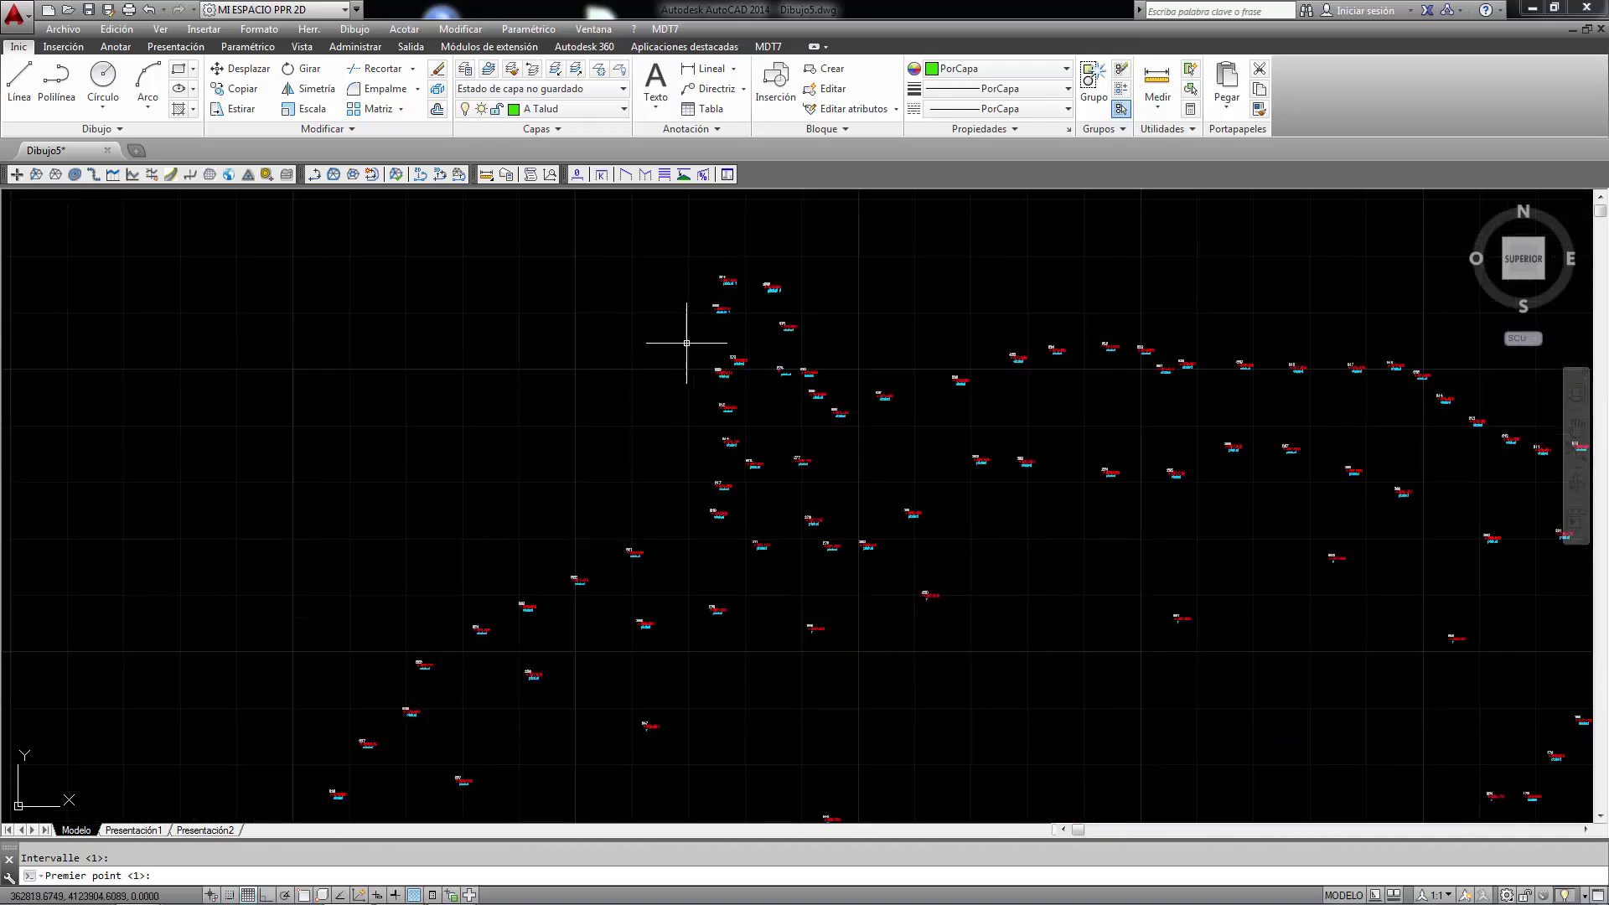
{"action": "scroll", "coordinate": [712, 310], "scroll_direction": "up", "scroll_amount": 3}
{"action": "type", "text": "808"}
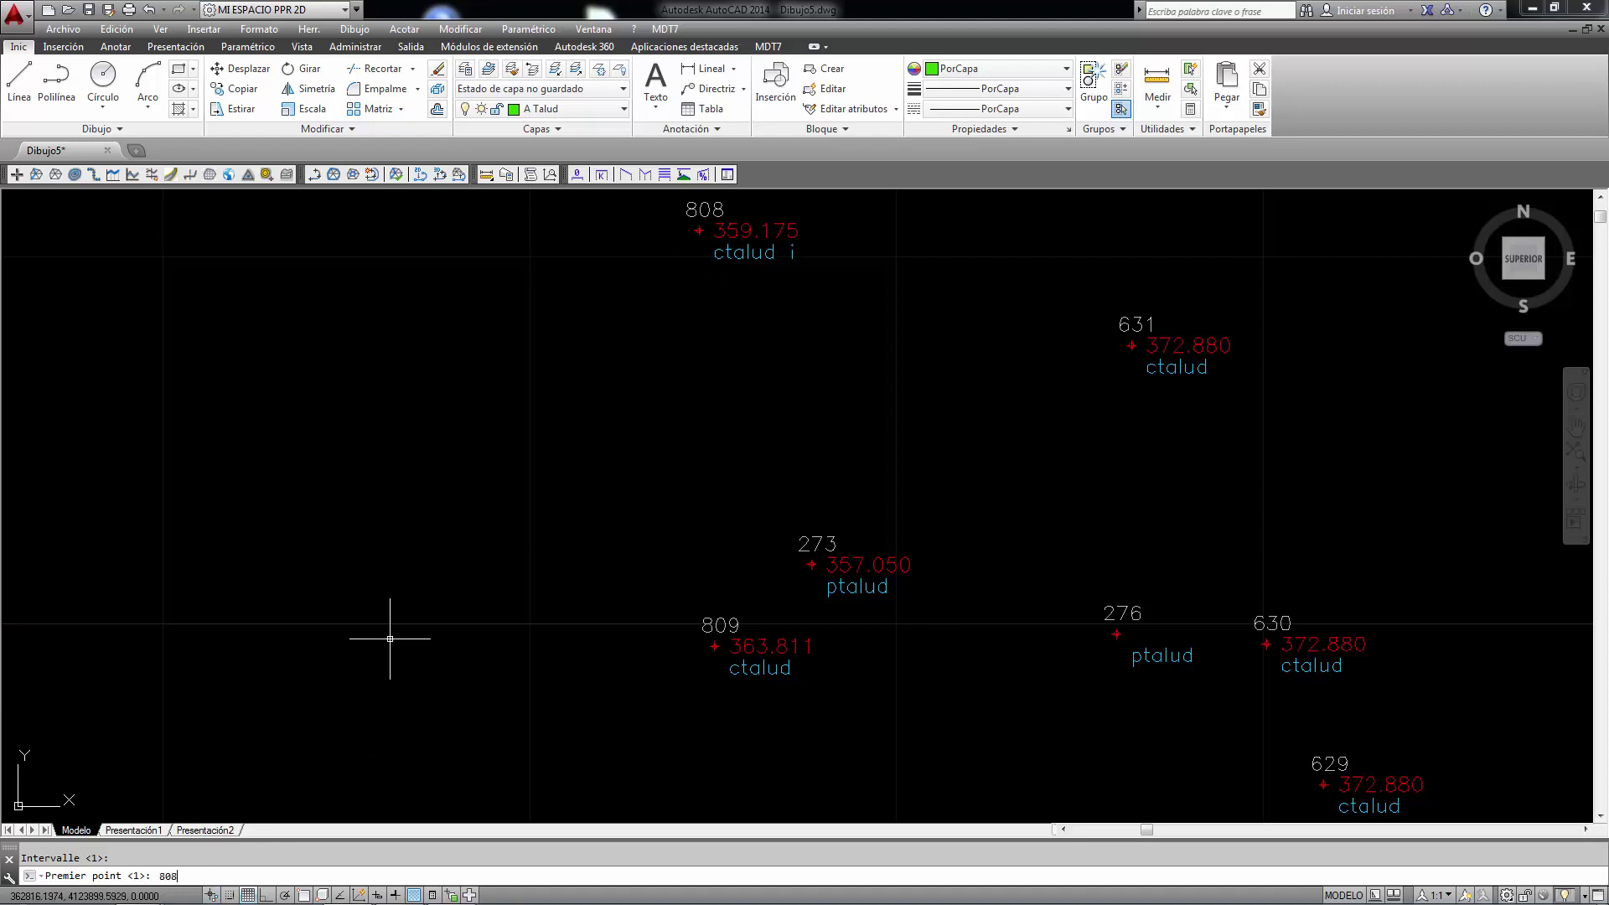
{"action": "key", "text": "Return"}
{"action": "key", "text": "Return"}
{"action": "key", "text": "Return"}
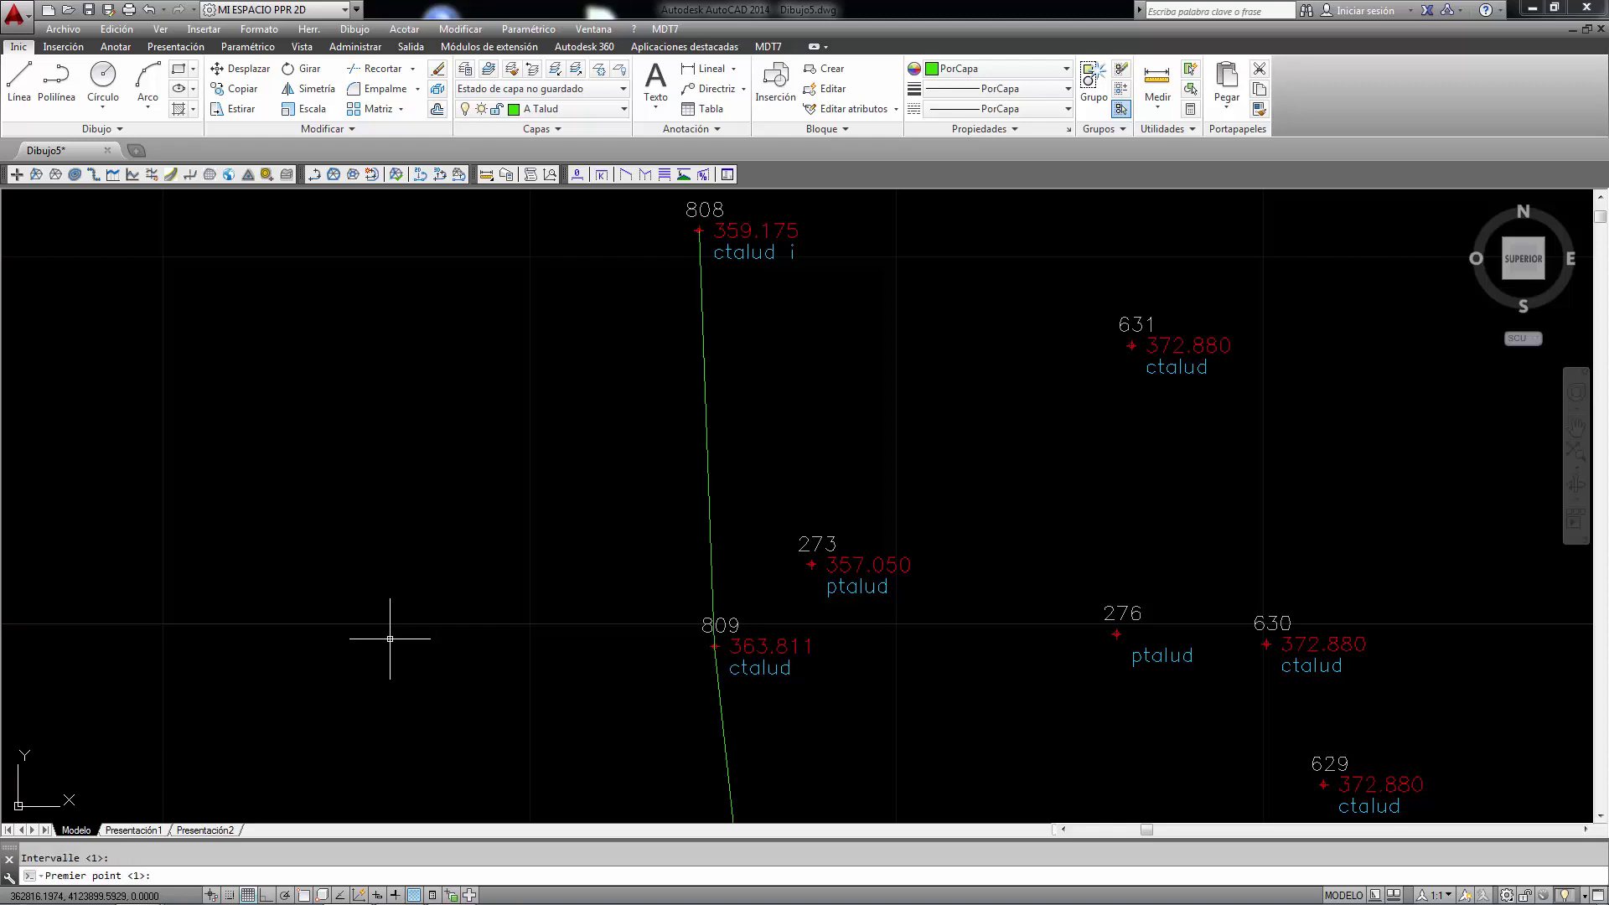
- Cancel the command, then select and erase the green interval breakline
{"action": "scroll", "coordinate": [671, 399], "scroll_direction": "down", "scroll_amount": 3}
{"action": "scroll", "coordinate": [670, 401], "scroll_direction": "down", "scroll_amount": 3}
{"action": "scroll", "coordinate": [668, 403], "scroll_direction": "down", "scroll_amount": 2}
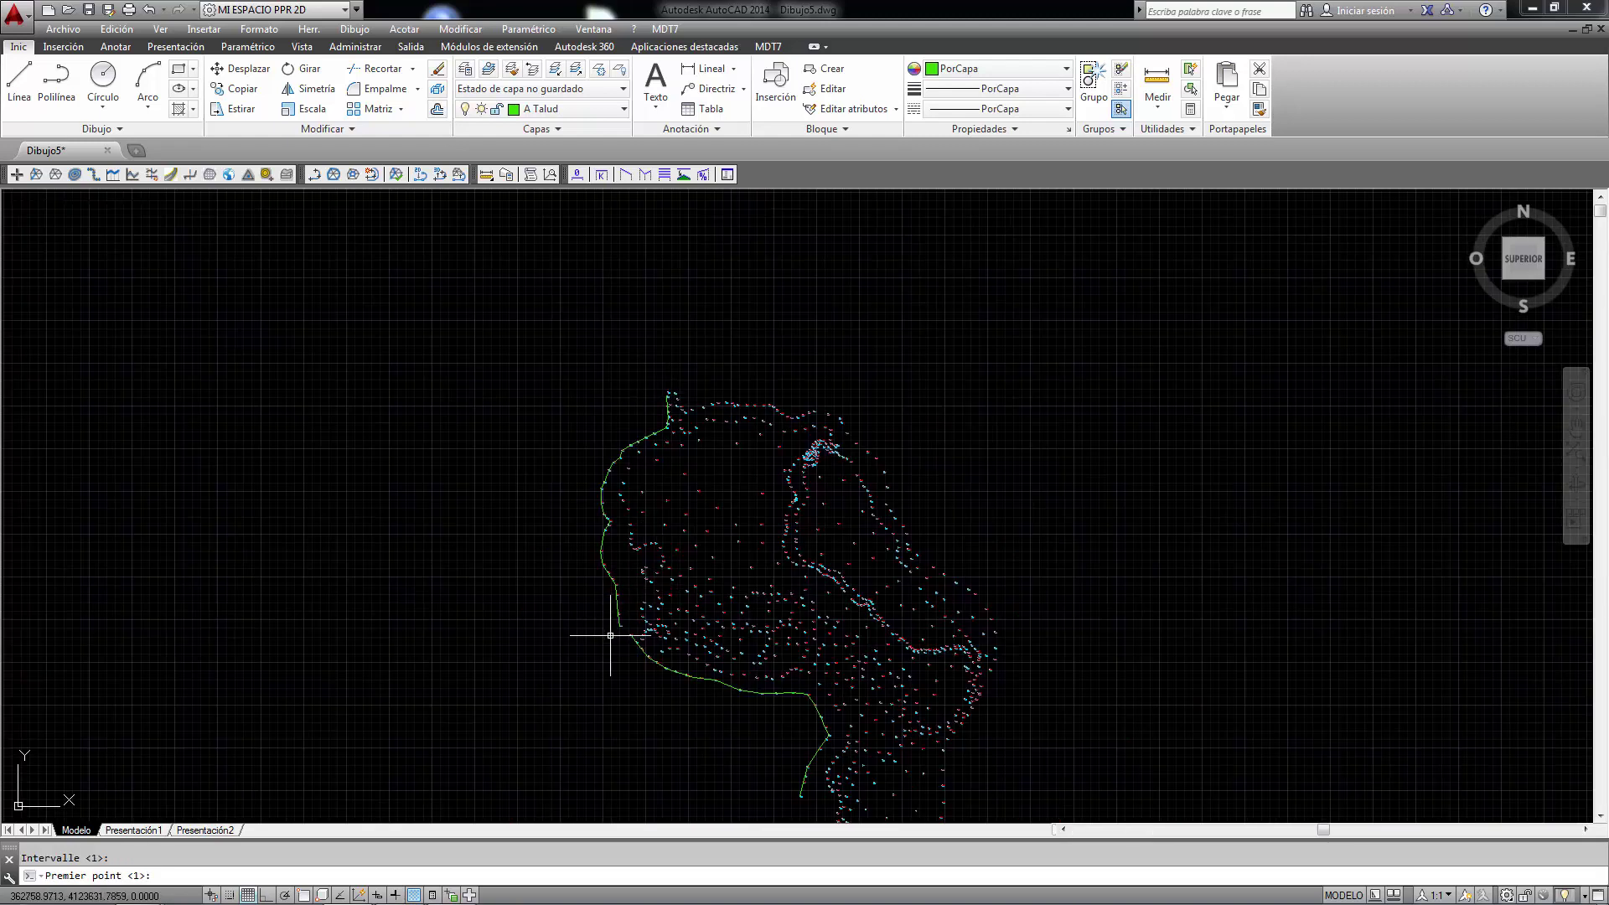
{"action": "key", "text": "Escape"}
{"action": "left_click", "coordinate": [597, 527]}
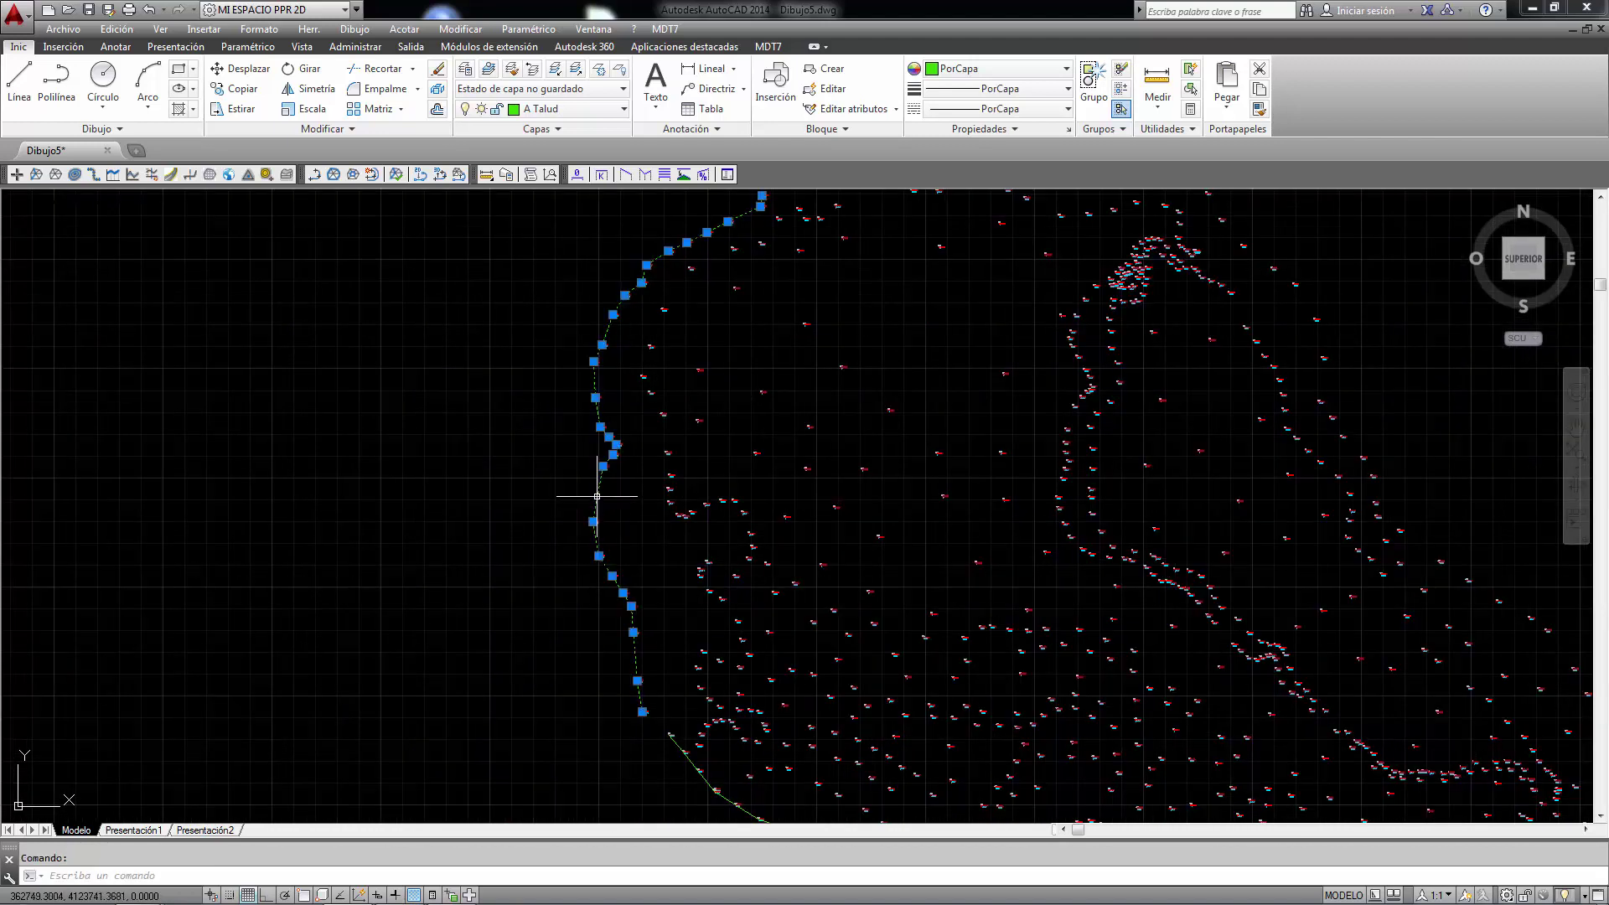
{"action": "key", "text": "Delete"}
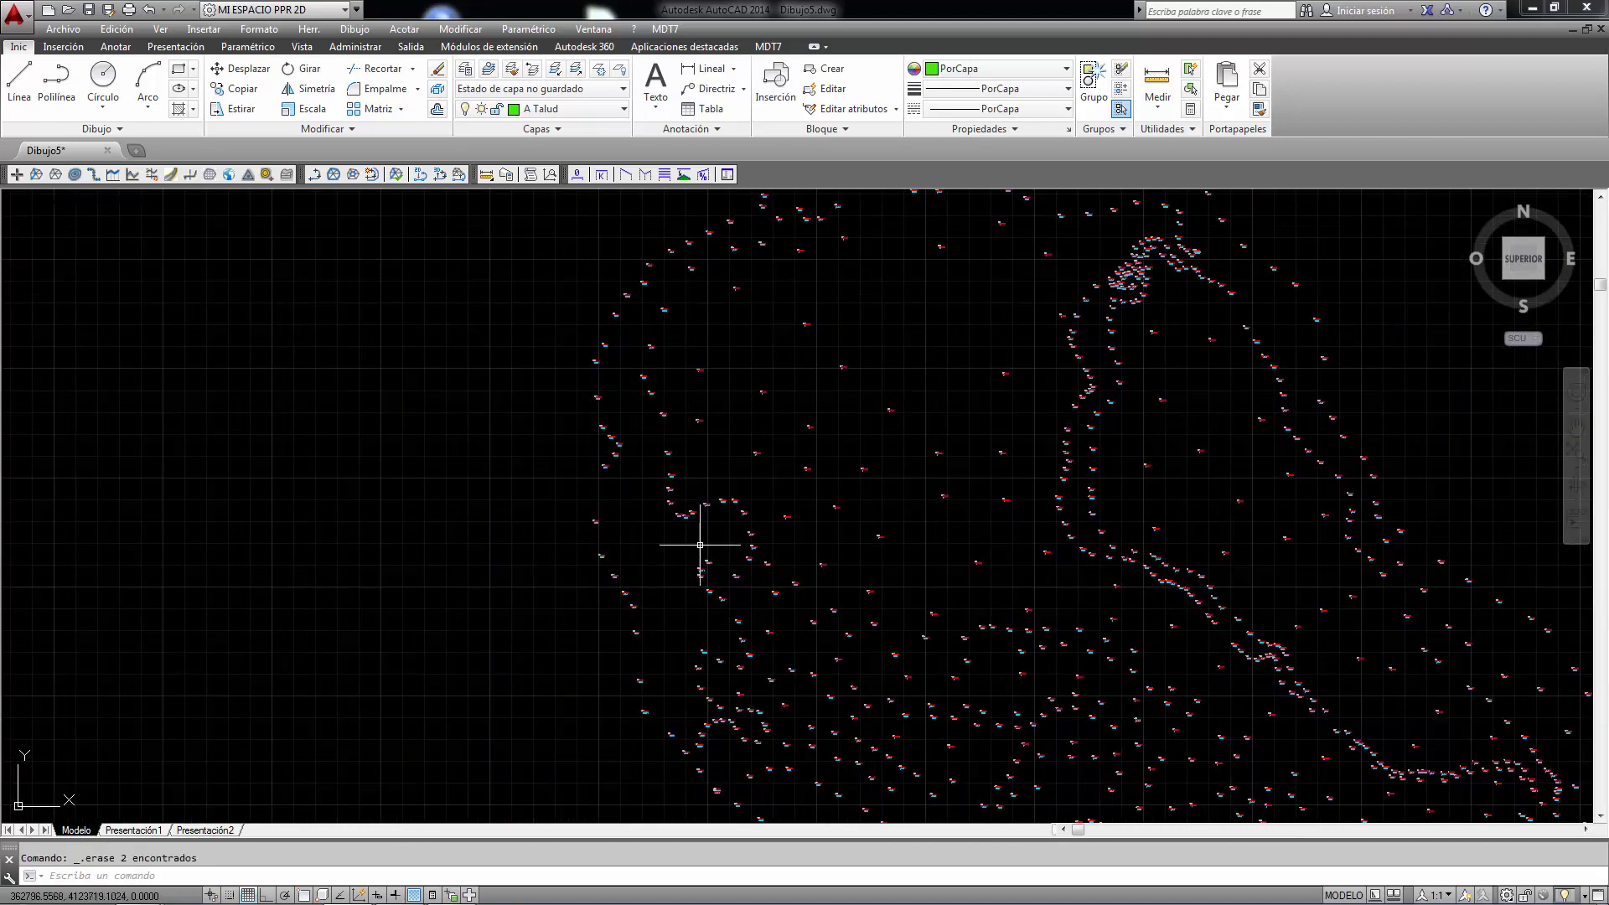
- Start breakline drawing by codes and browse the special codes list
{"action": "left_click", "coordinate": [665, 28]}
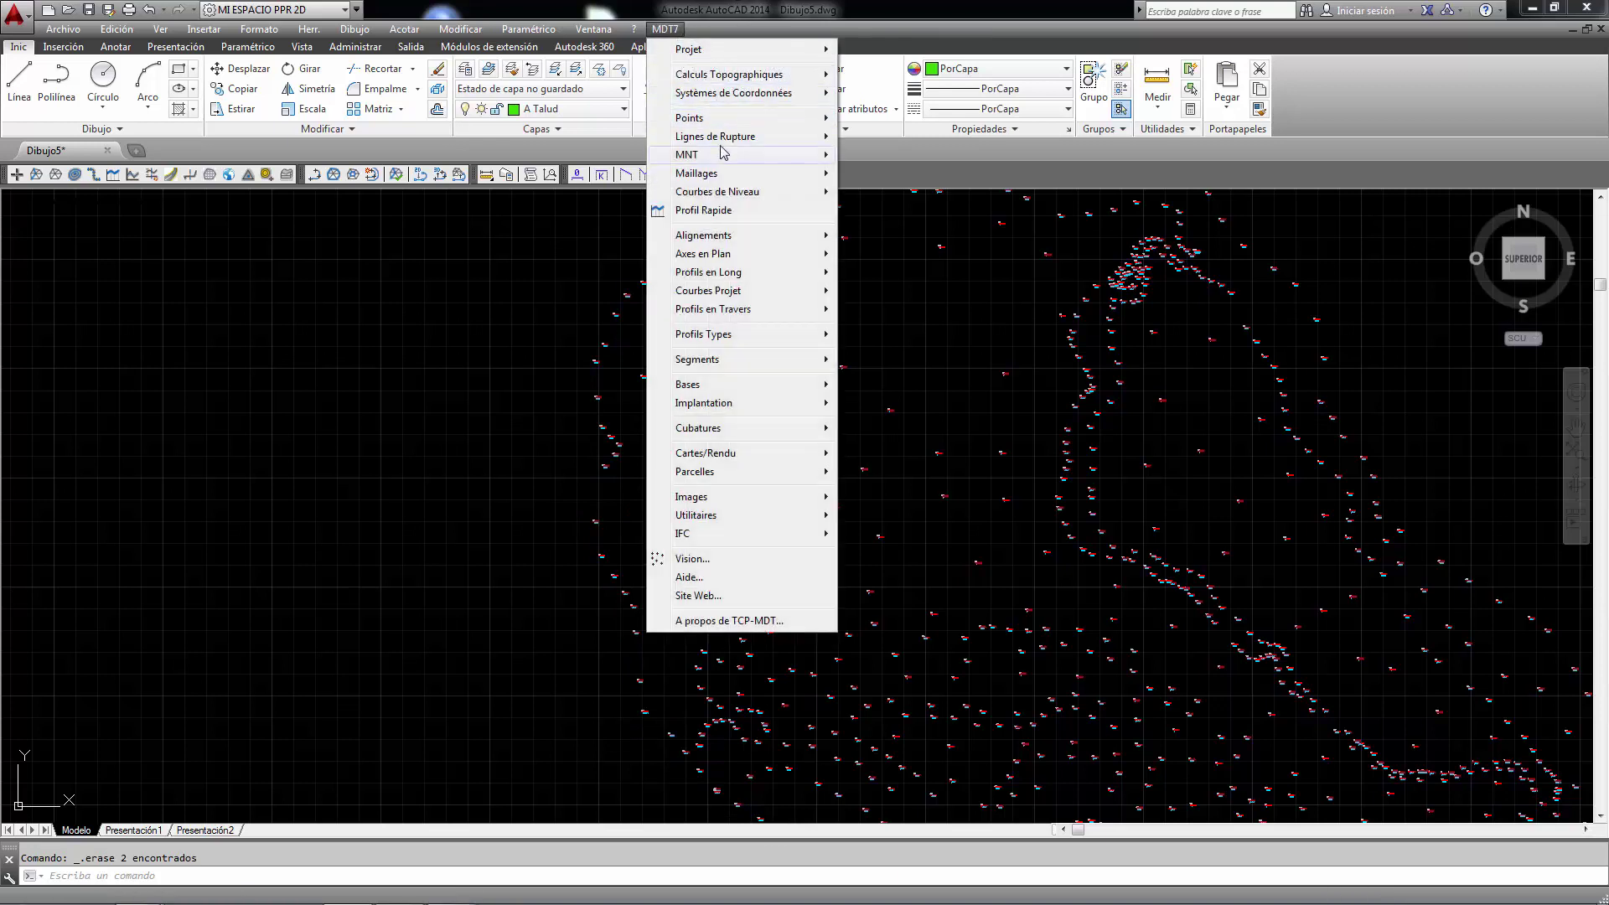
{"action": "mouse_move", "coordinate": [716, 136]}
{"action": "left_click", "coordinate": [897, 193]}
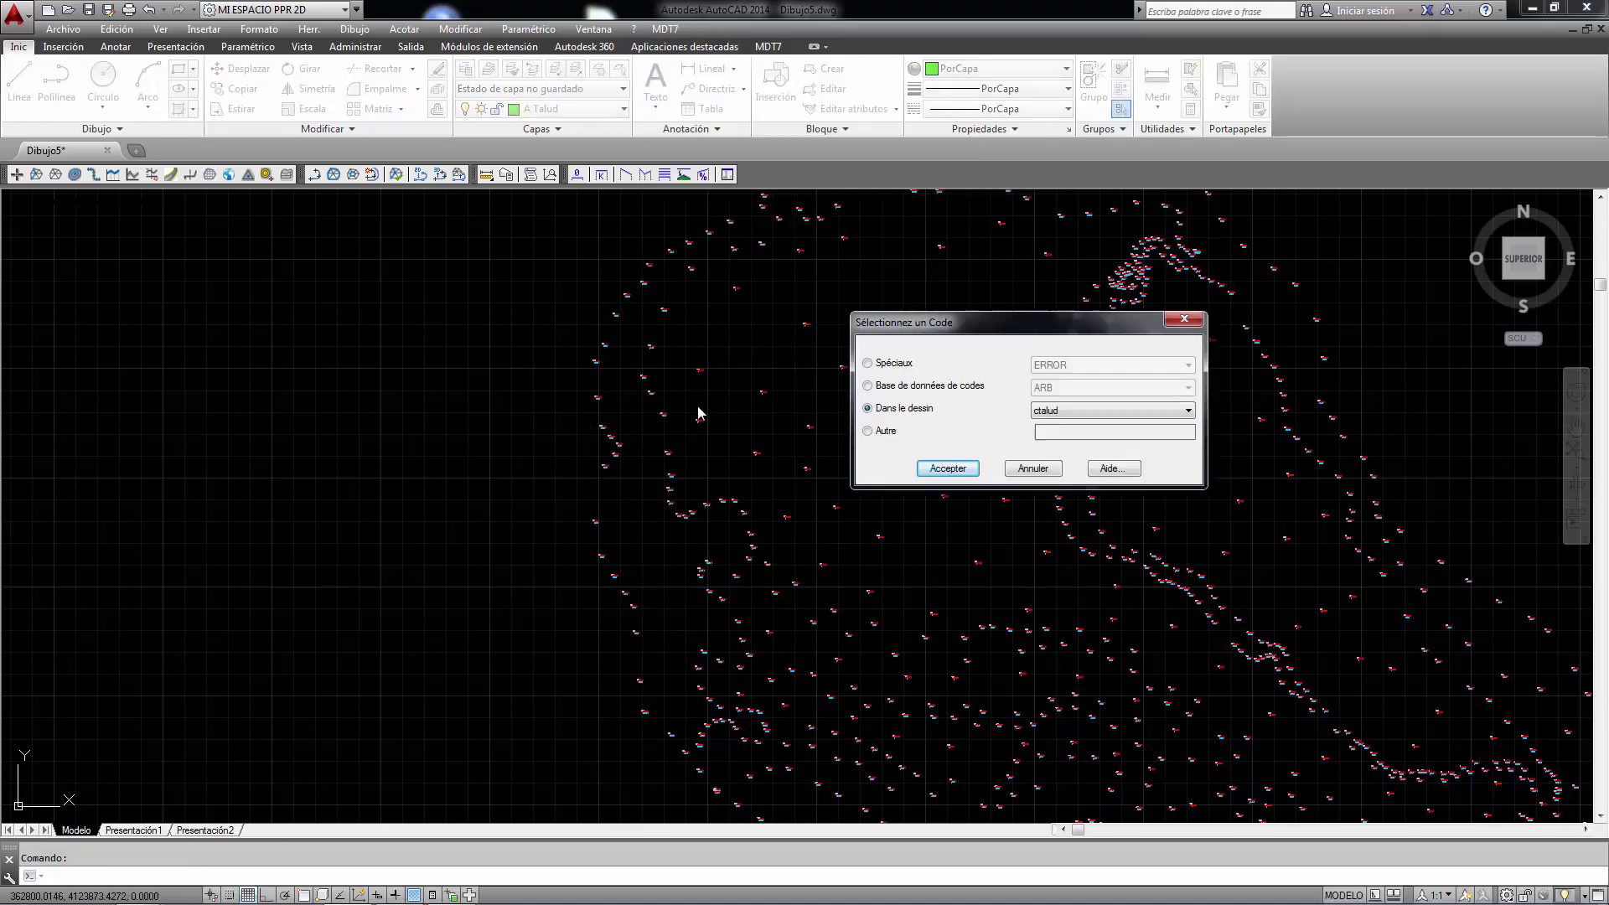
{"action": "left_click_drag", "start_coordinate": [968, 325], "coordinate": [331, 276]}
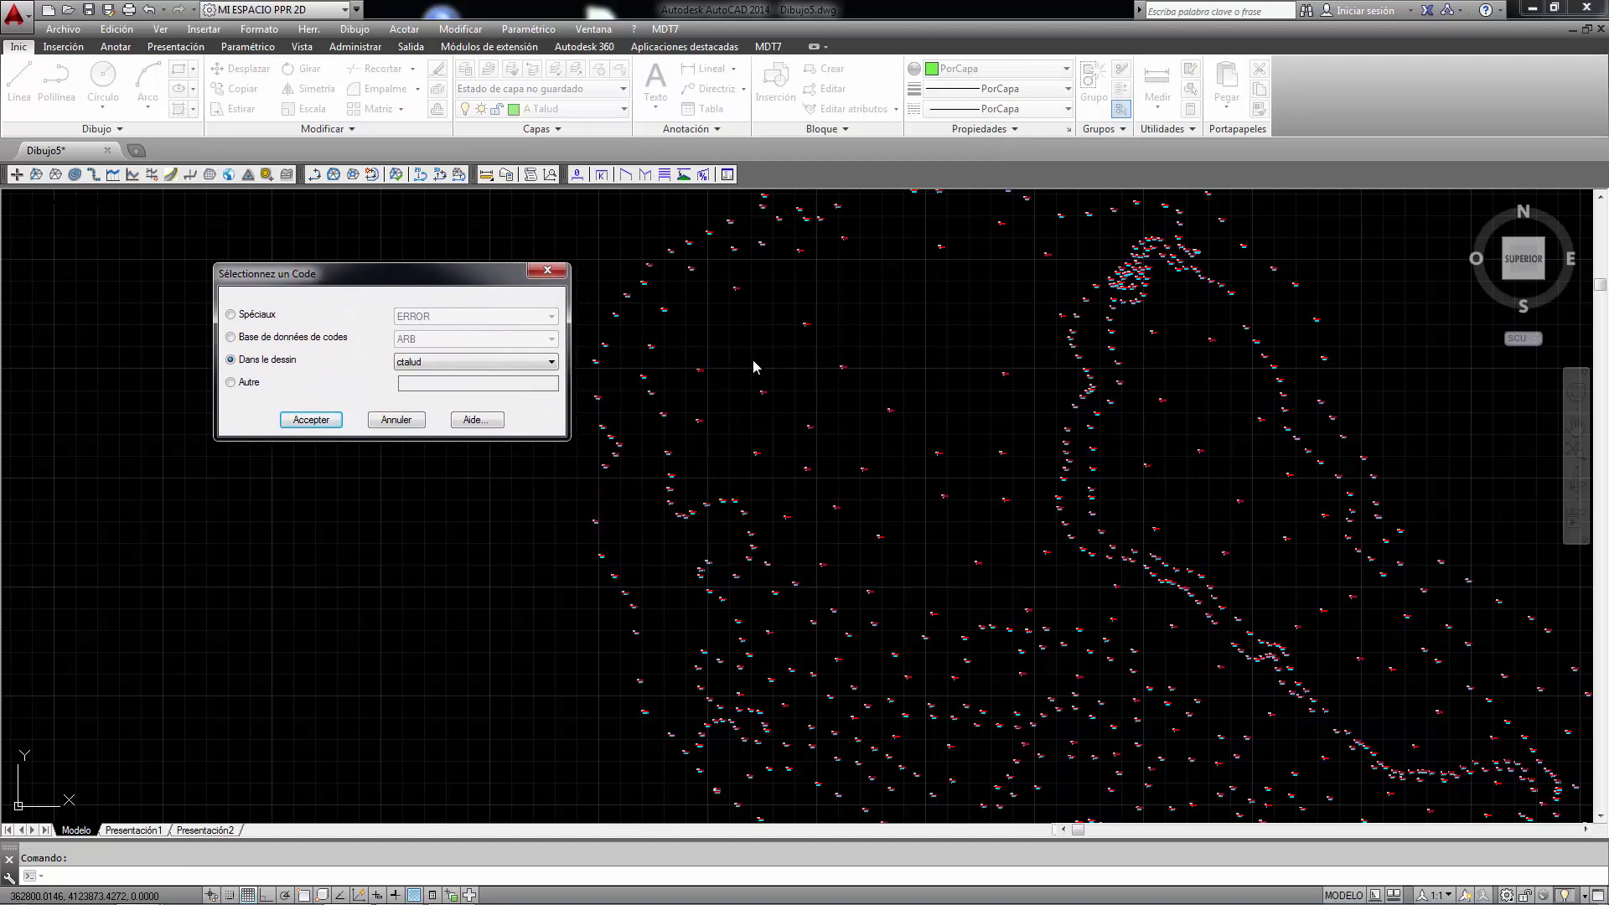
{"action": "left_click", "coordinate": [299, 308]}
{"action": "left_click", "coordinate": [467, 317]}
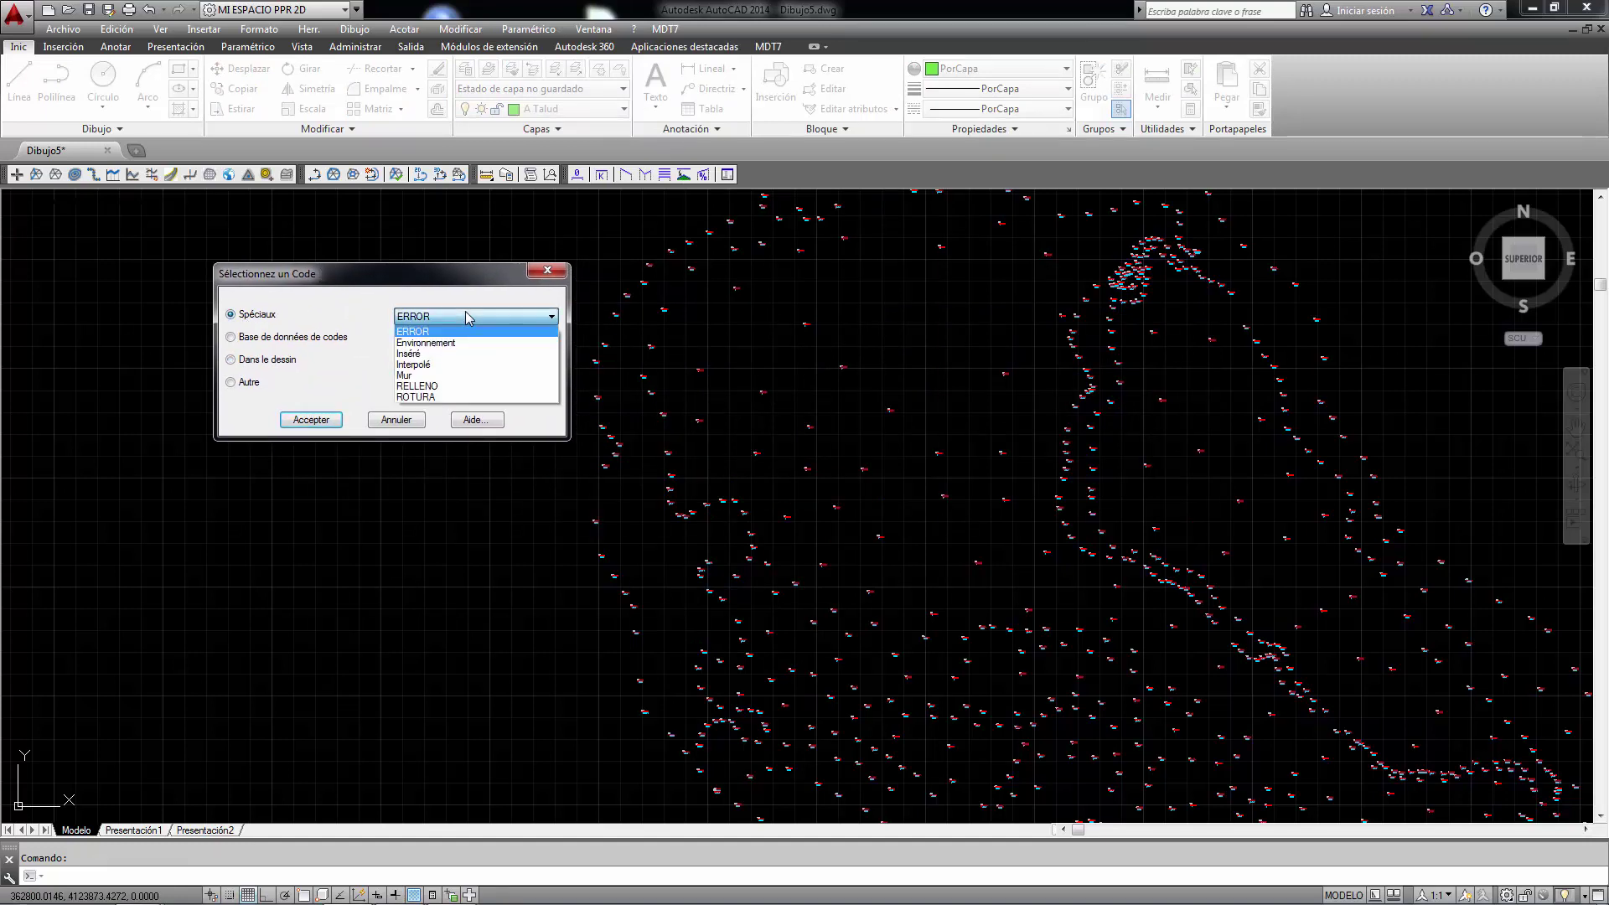
{"action": "left_click", "coordinate": [269, 340]}
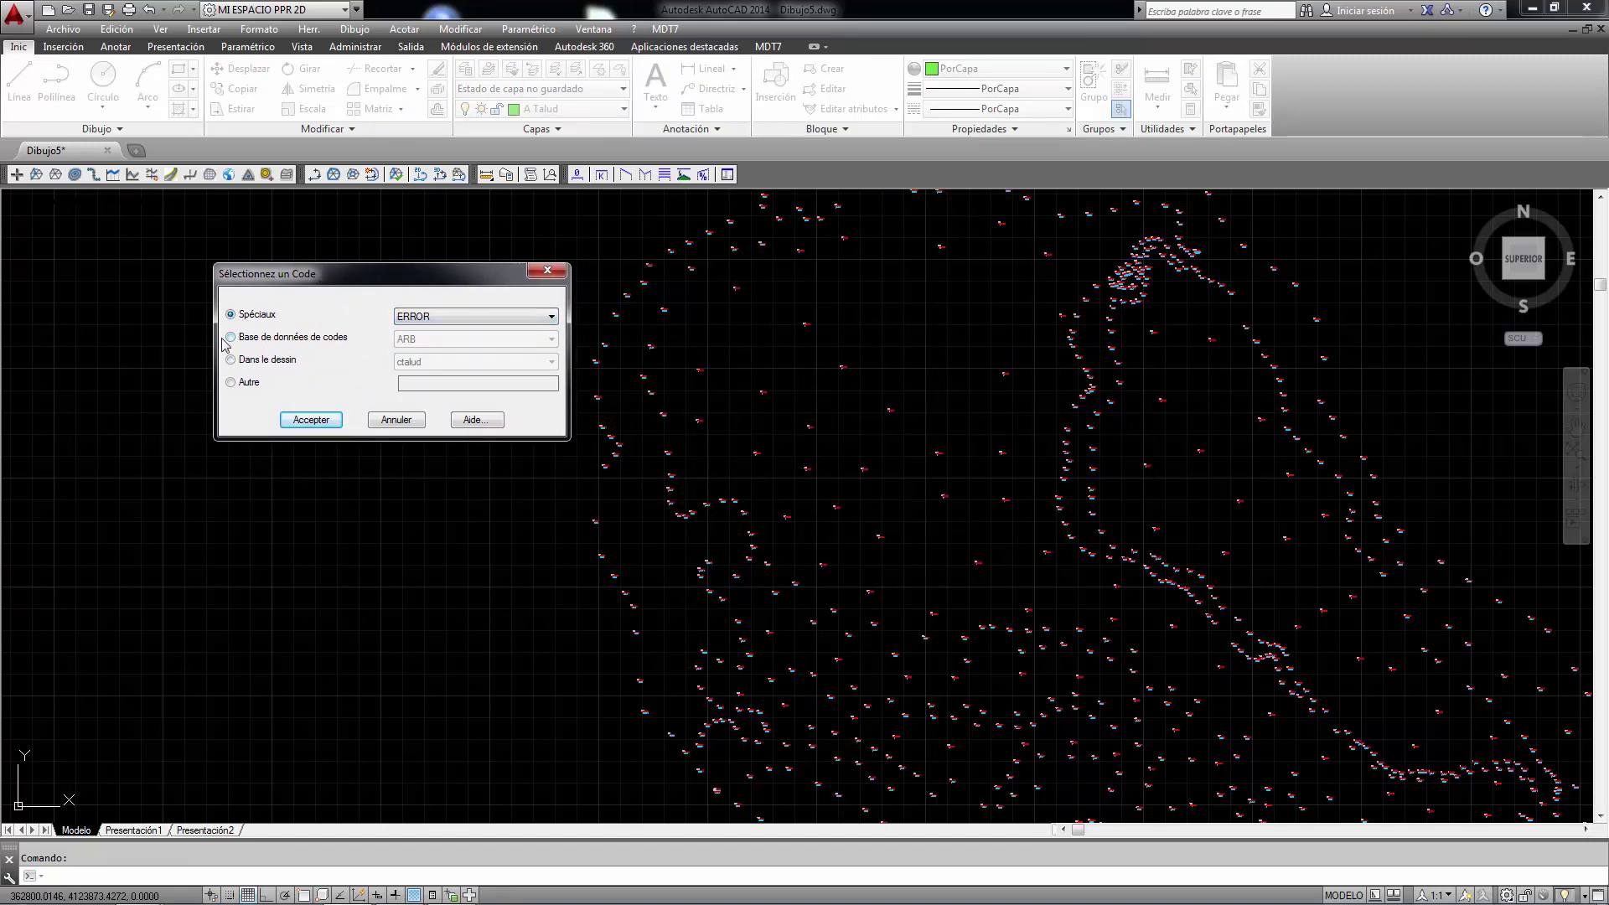
- Browse the database and drawing code sources, then accept the in-drawing code ctalud
{"action": "left_click", "coordinate": [230, 337]}
{"action": "left_click", "coordinate": [428, 339]}
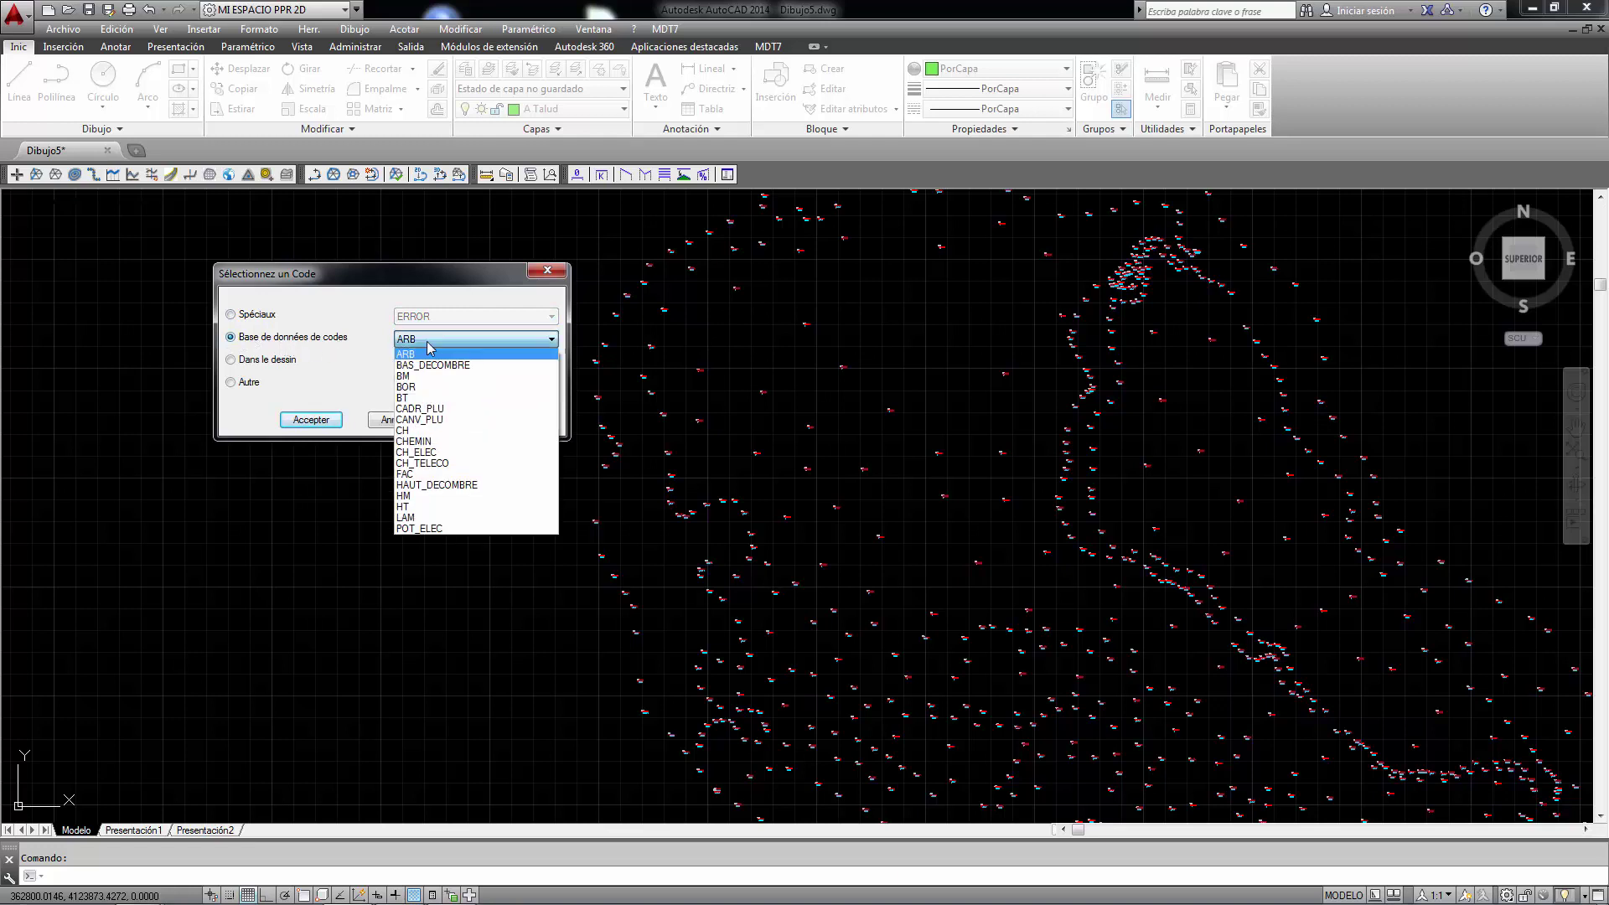
{"action": "left_click", "coordinate": [297, 369]}
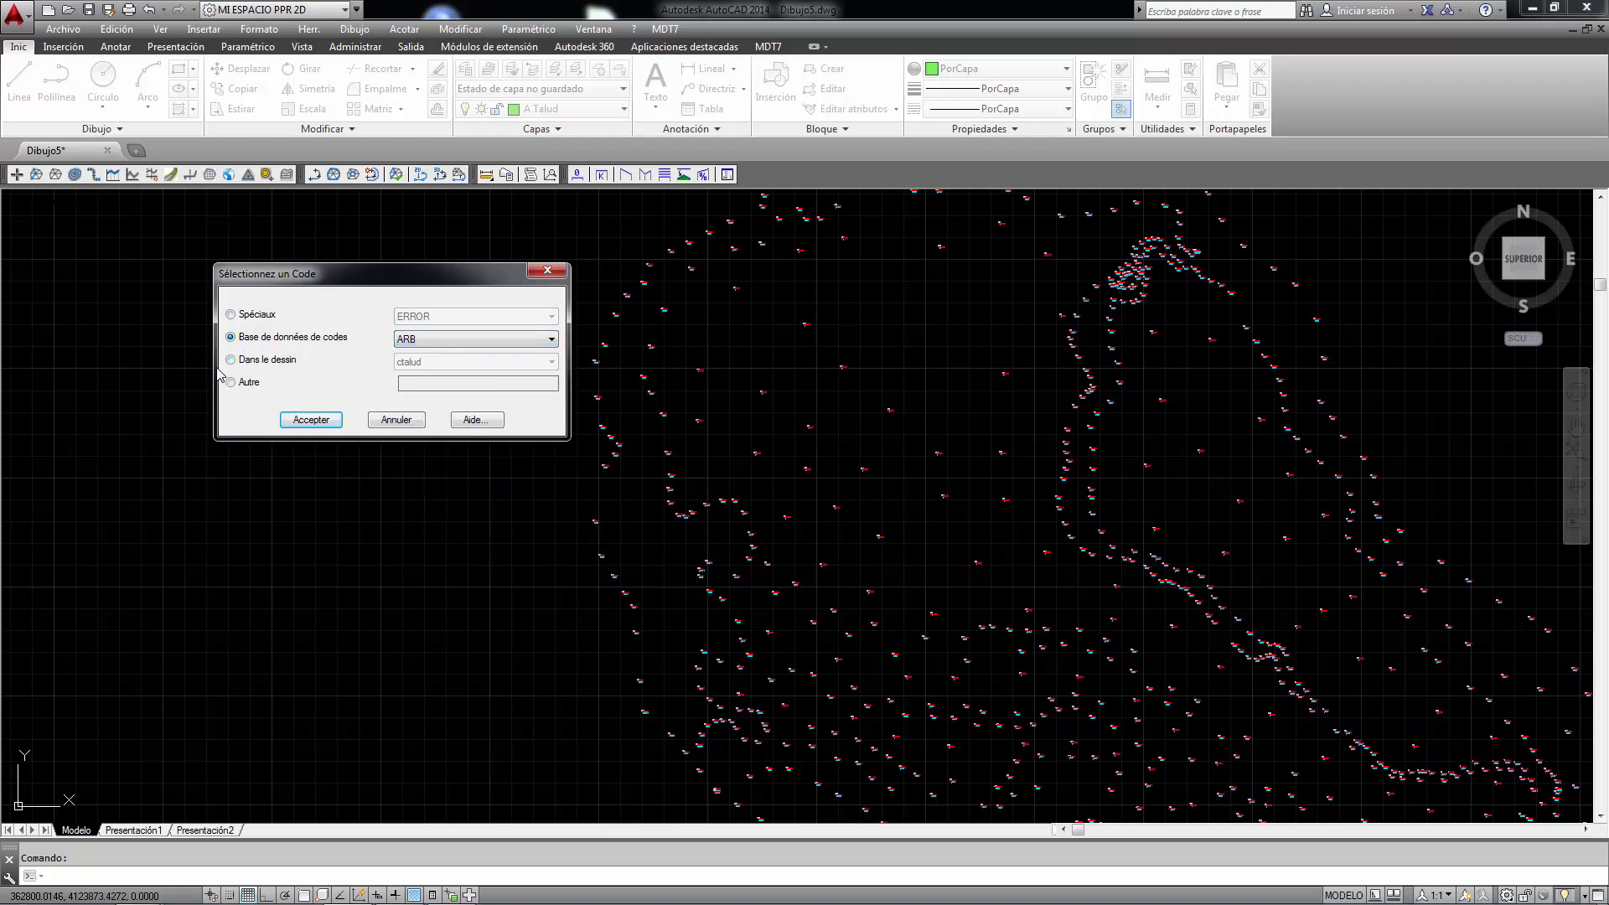
{"action": "left_click", "coordinate": [231, 359]}
{"action": "left_click", "coordinate": [436, 362]}
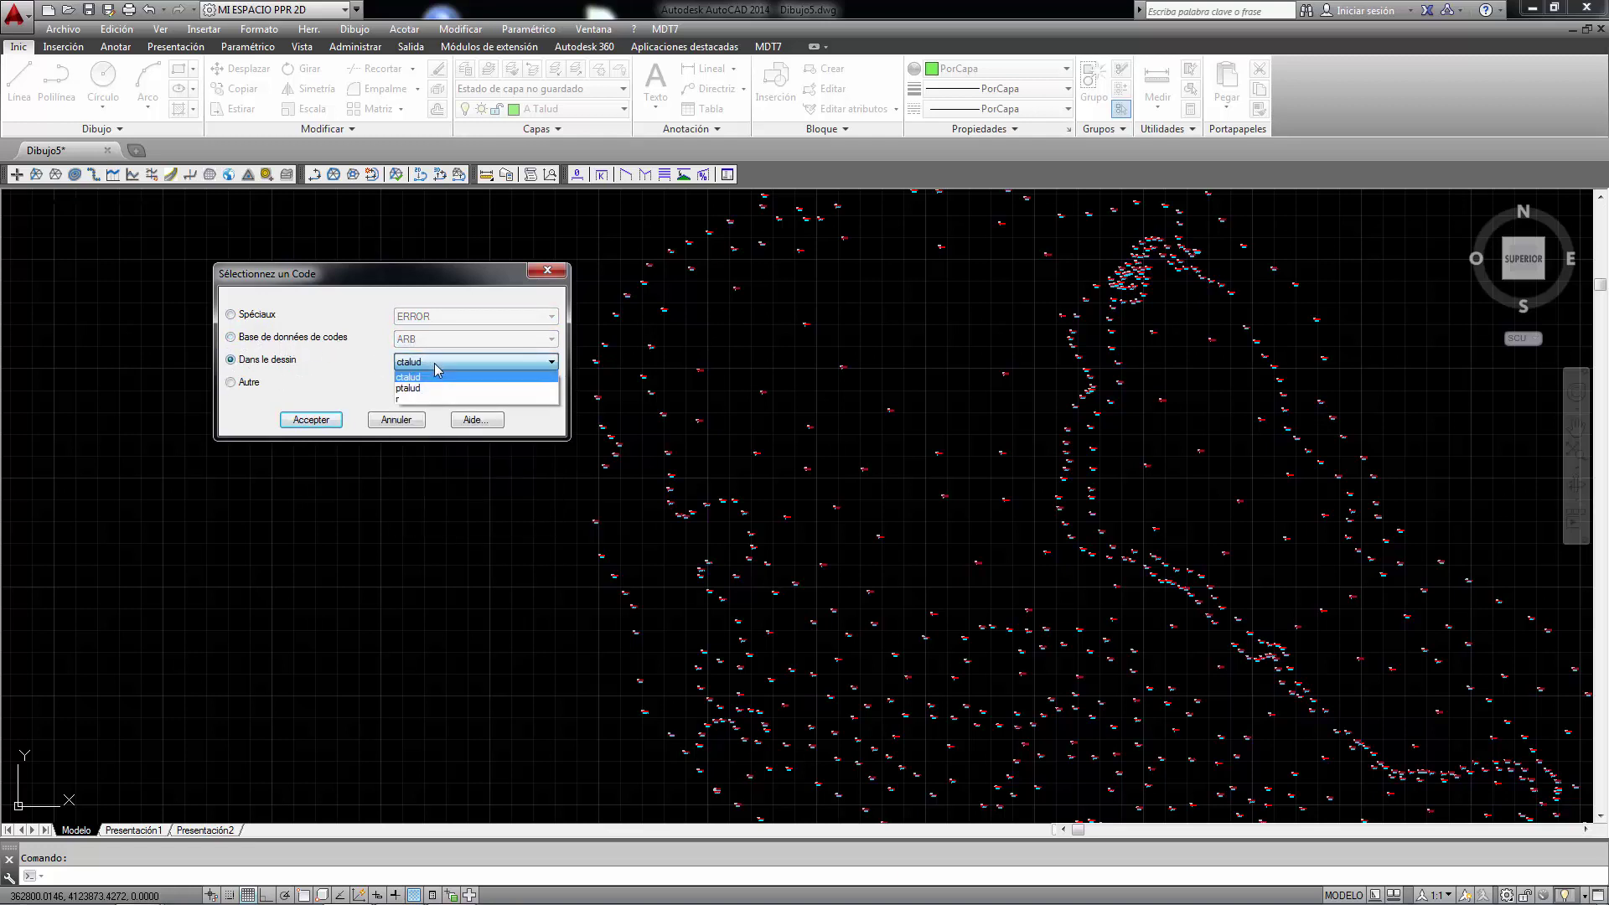
{"action": "left_click", "coordinate": [436, 377]}
{"action": "left_click", "coordinate": [230, 382]}
{"action": "type", "text": "gsdgdfgfdgd"}
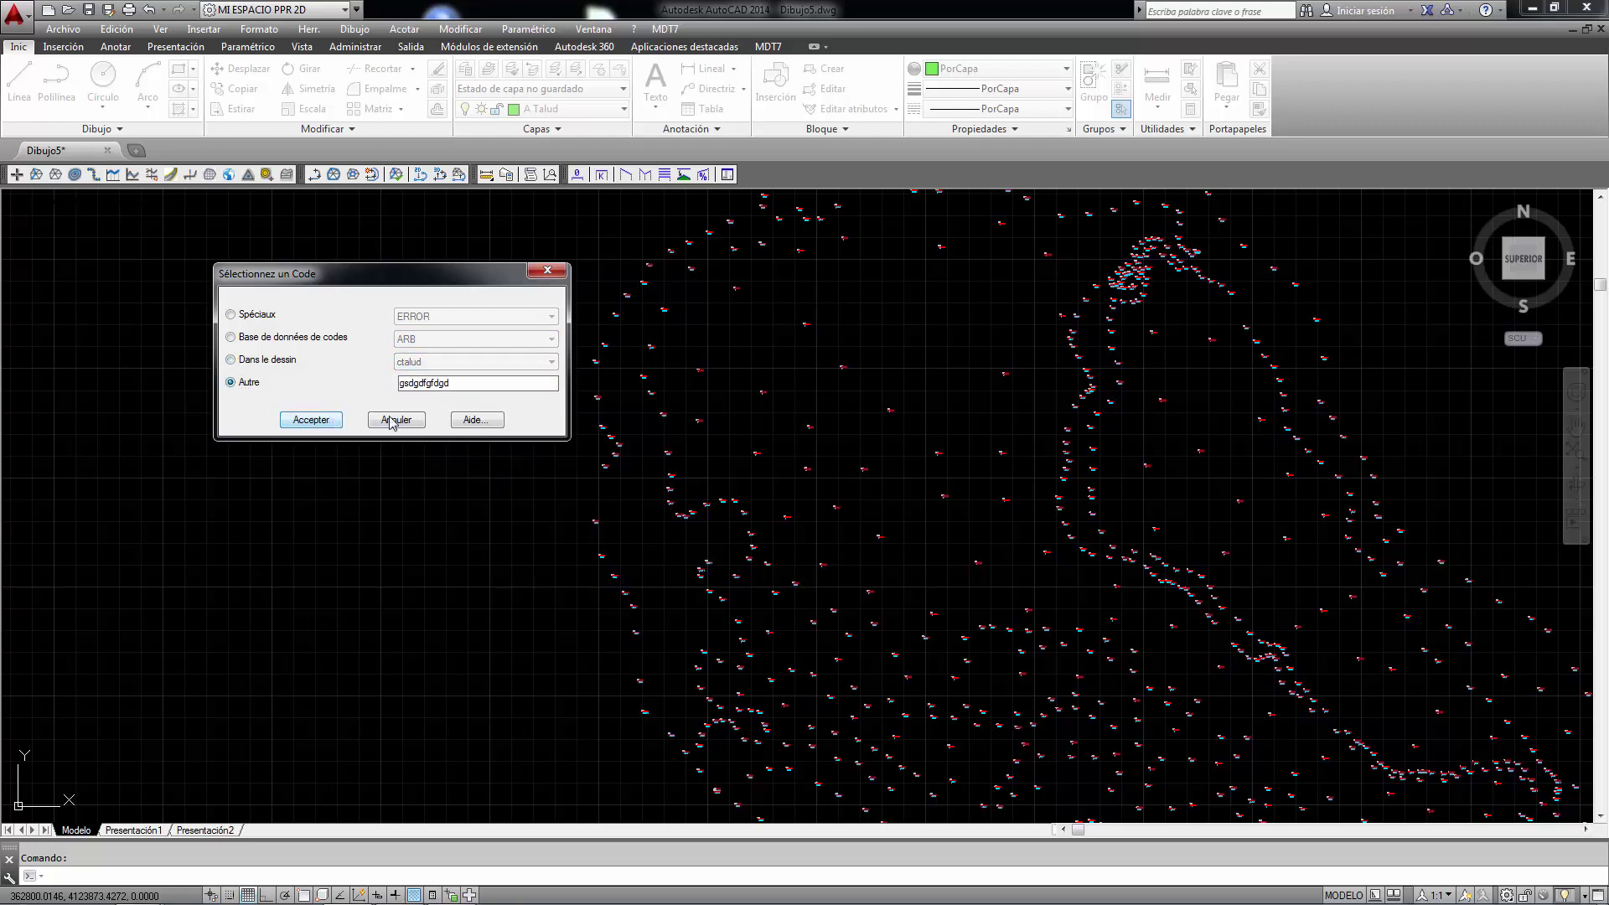
{"action": "left_click", "coordinate": [238, 358]}
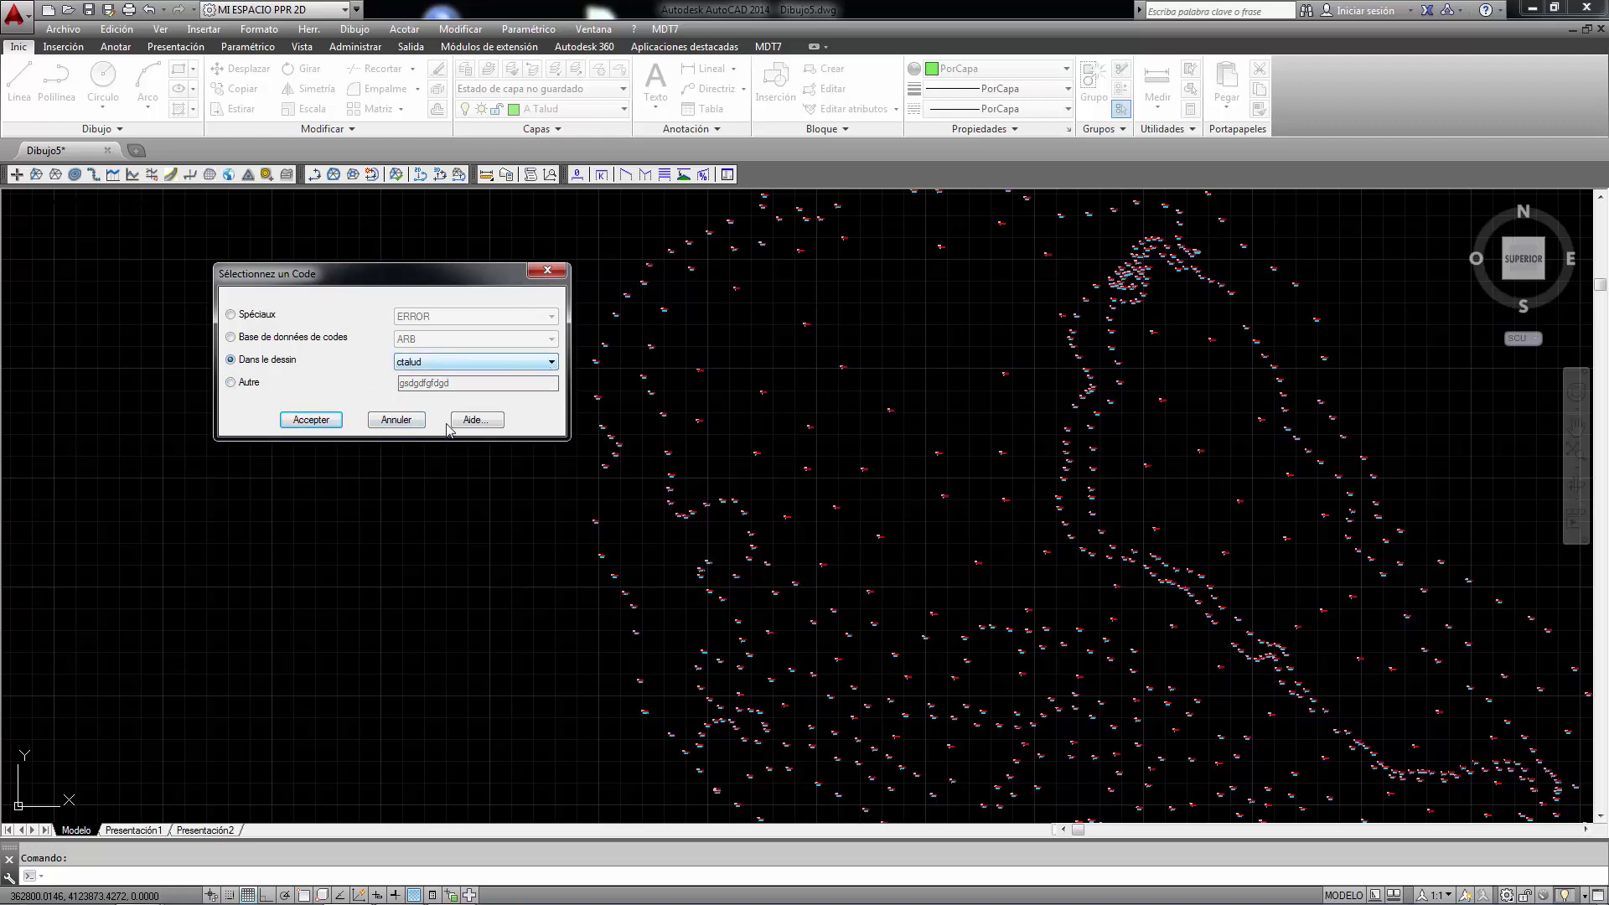
{"action": "left_click", "coordinate": [325, 421]}
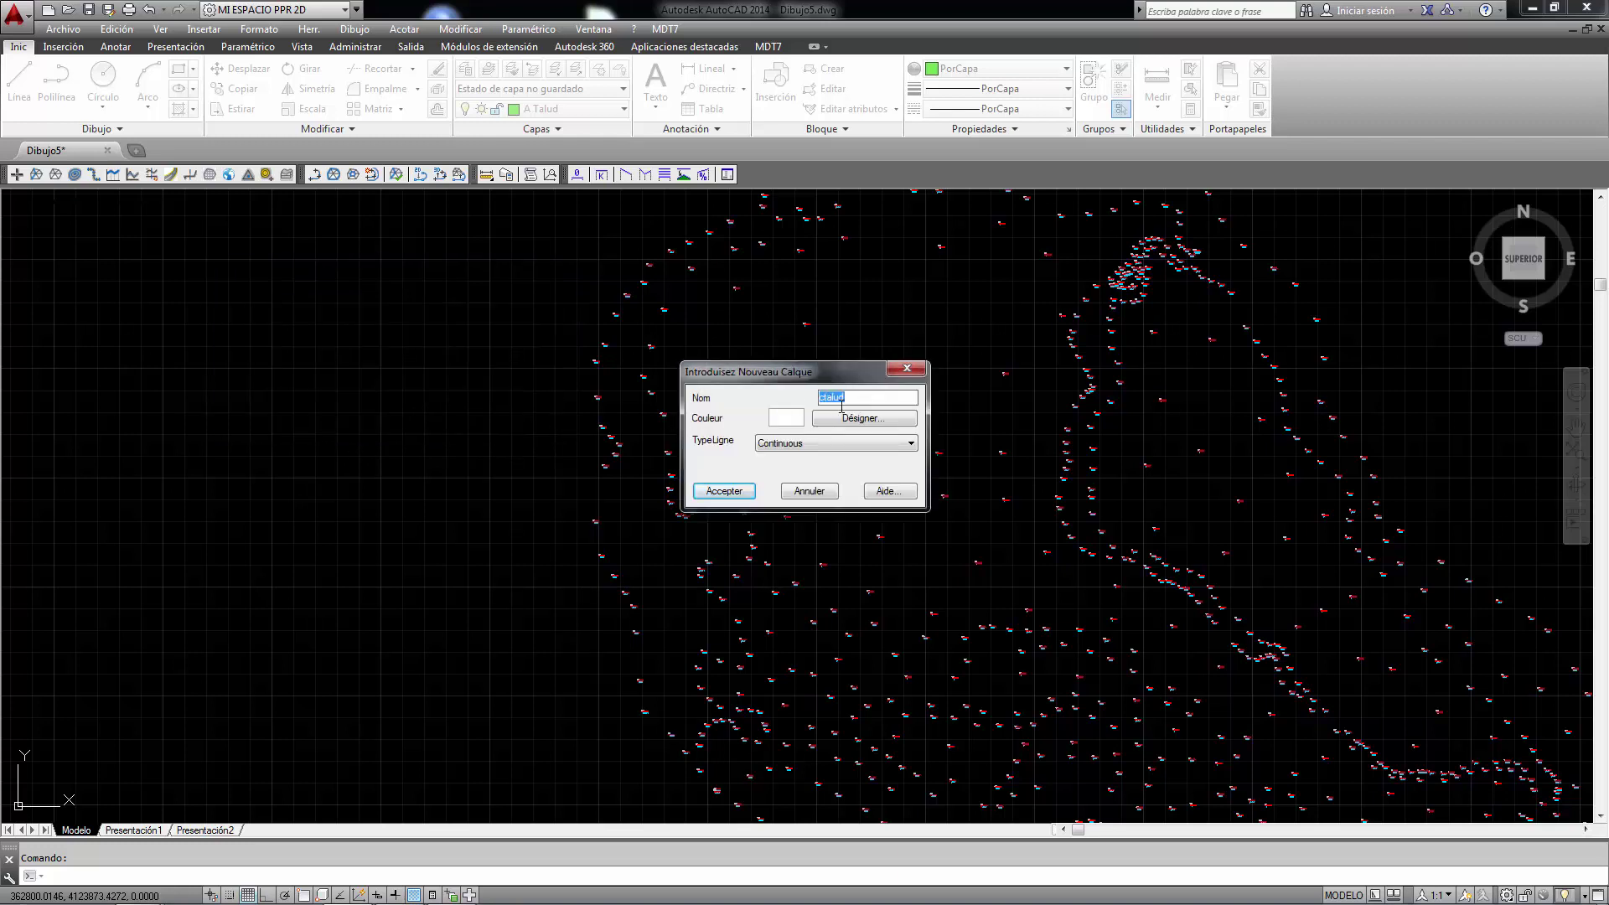
- Create the ctalud layer in green colour 72 and draw breaklines joining only consecutive points
{"action": "left_click", "coordinate": [863, 417]}
{"action": "left_click", "coordinate": [603, 335]}
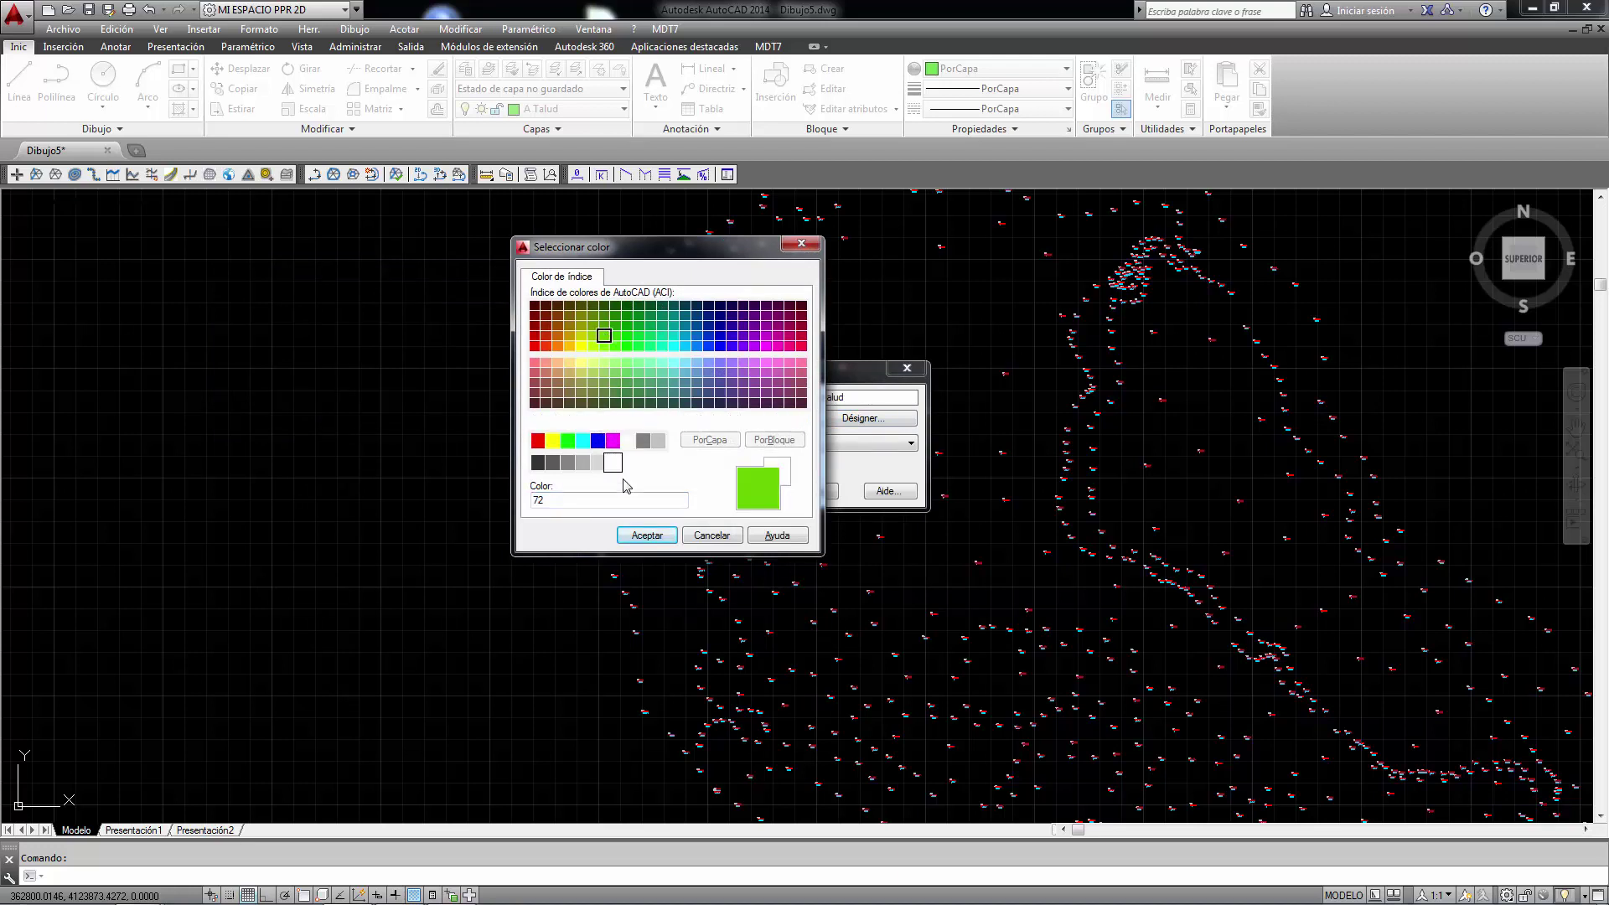
{"action": "left_click", "coordinate": [647, 535]}
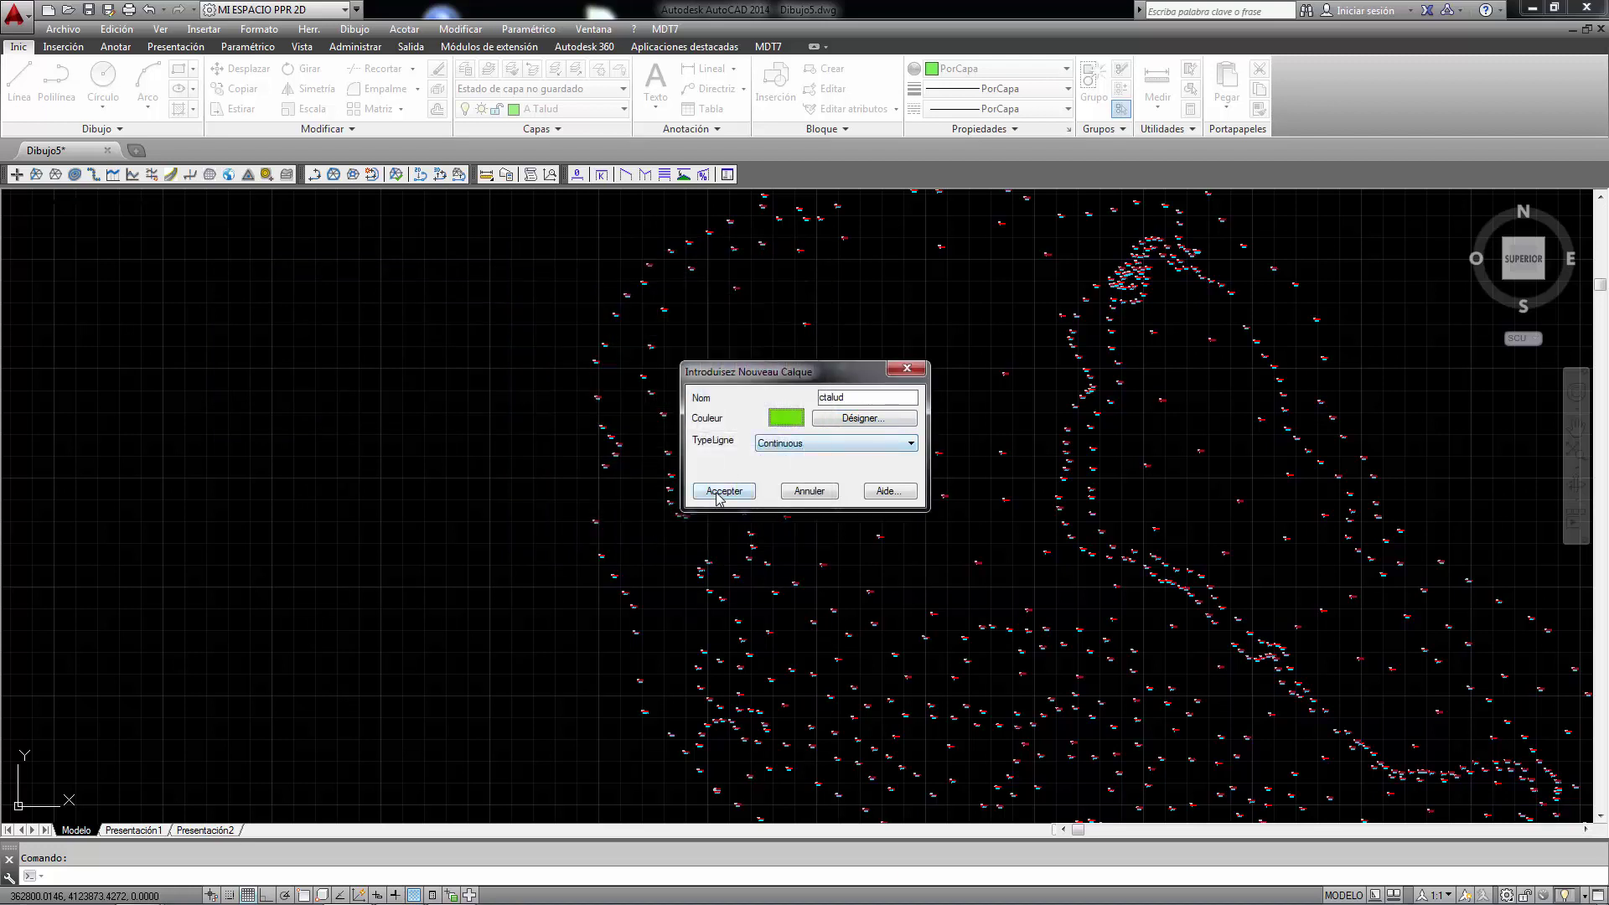
{"action": "left_click", "coordinate": [721, 492]}
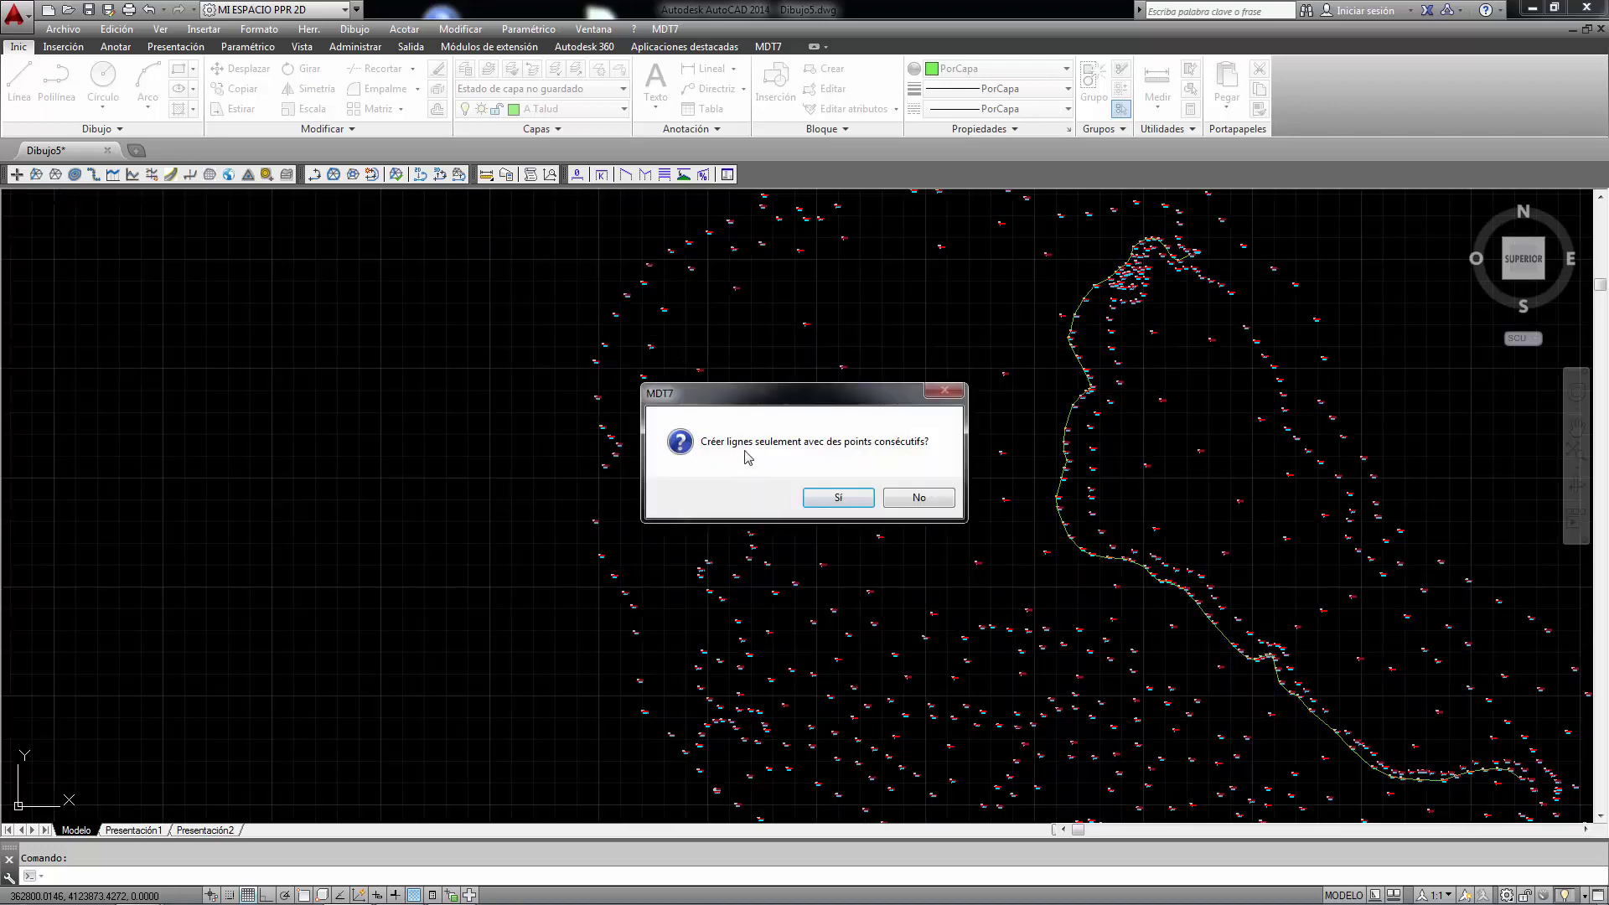
{"action": "left_click", "coordinate": [835, 499]}
- Zoom in and out across the survey to inspect the green ctalud breaklines
{"action": "scroll", "coordinate": [813, 435], "scroll_direction": "down", "scroll_amount": 2}
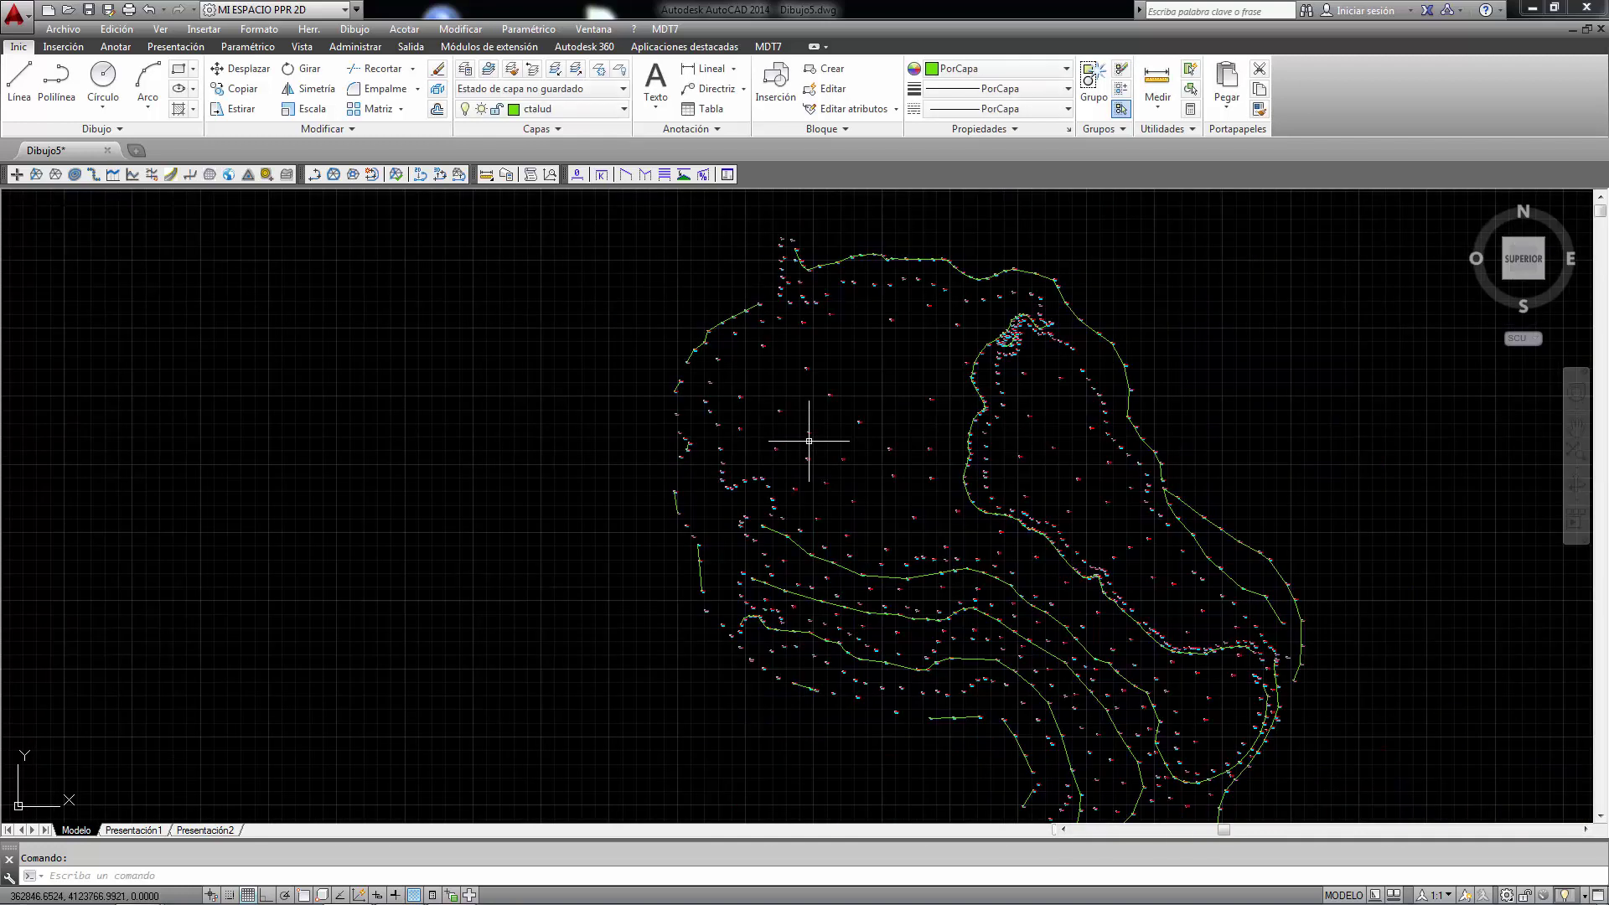
{"action": "scroll", "coordinate": [1073, 402], "scroll_direction": "down", "scroll_amount": 2}
{"action": "scroll", "coordinate": [1106, 637], "scroll_direction": "up", "scroll_amount": 2}
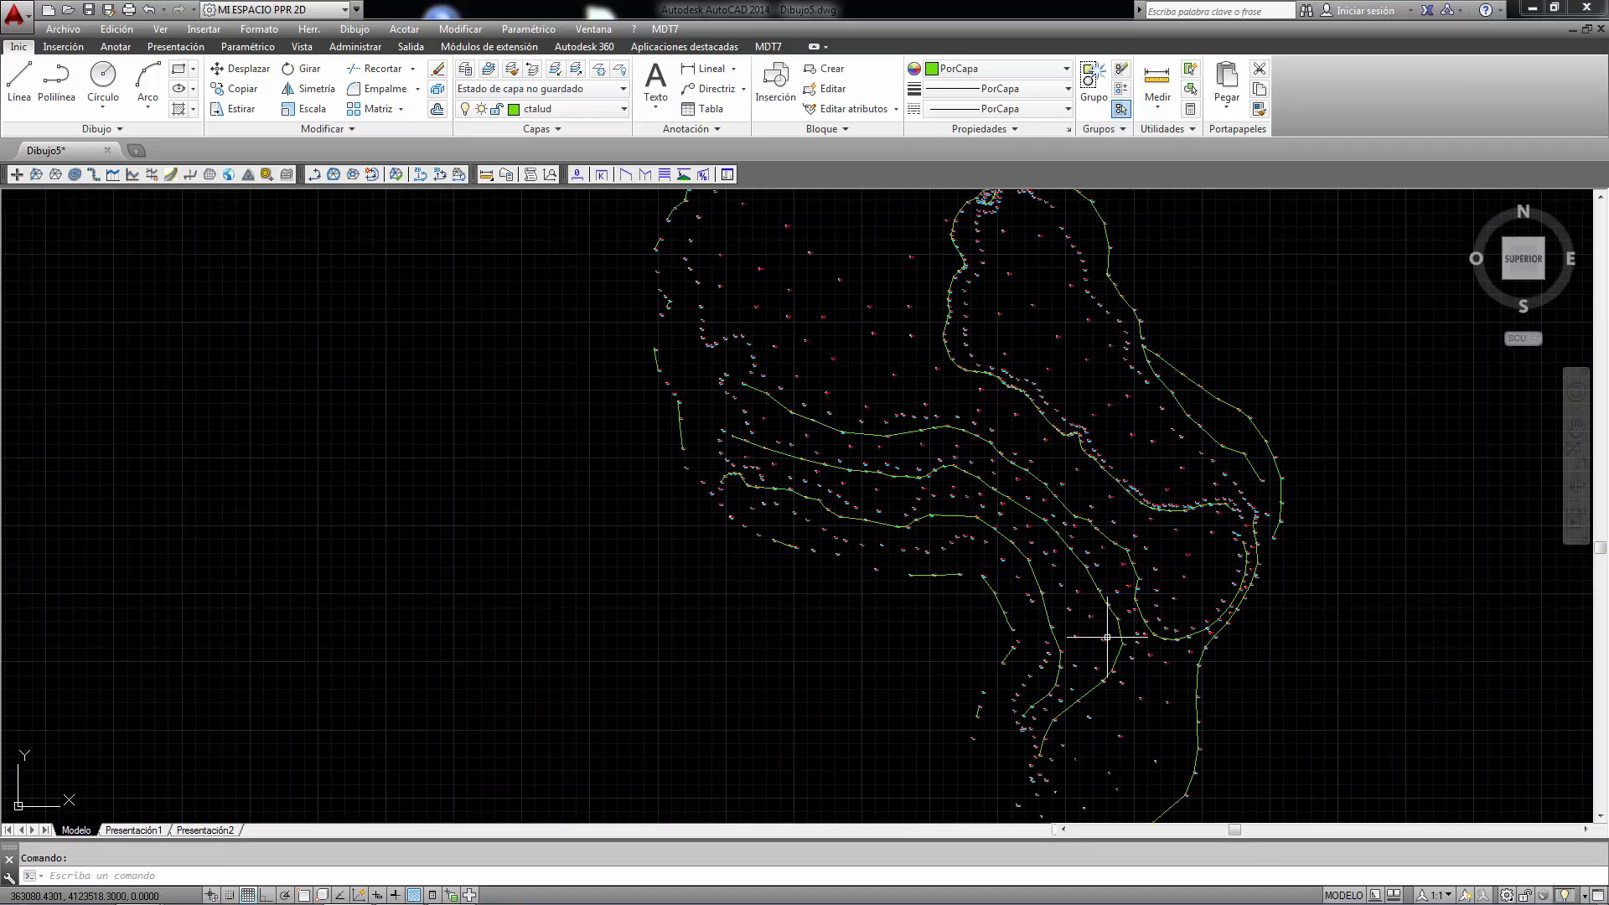
{"action": "scroll", "coordinate": [1017, 466], "scroll_direction": "down", "scroll_amount": 2}
{"action": "scroll", "coordinate": [1034, 456], "scroll_direction": "up", "scroll_amount": 4}
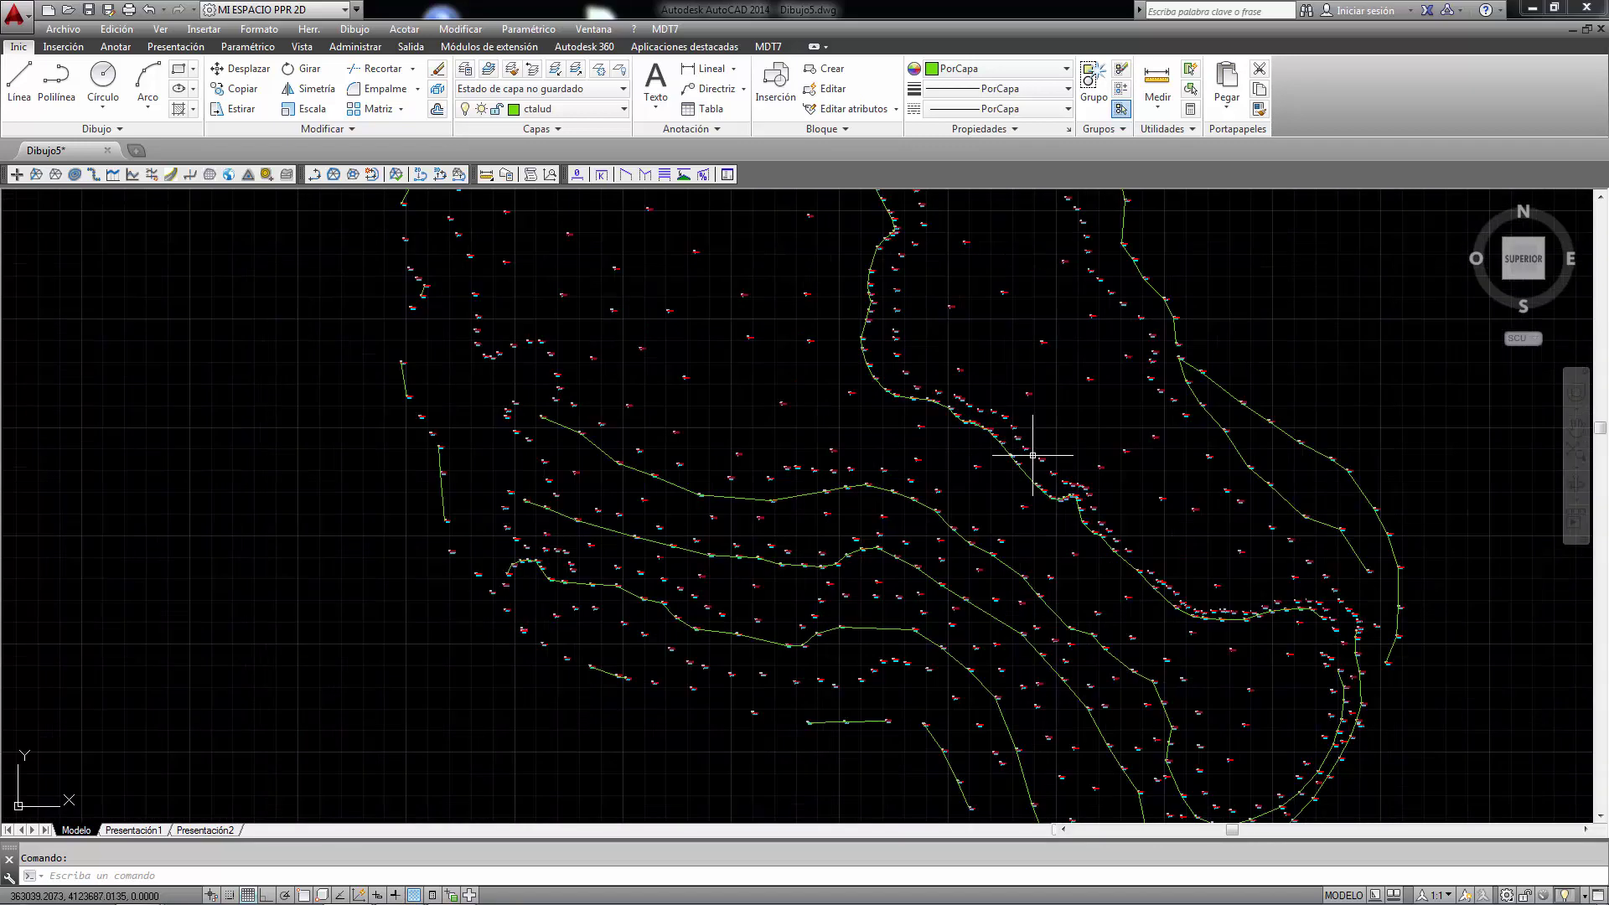
{"action": "scroll", "coordinate": [1034, 456], "scroll_direction": "up", "scroll_amount": 3}
{"action": "scroll", "coordinate": [1214, 394], "scroll_direction": "down", "scroll_amount": 2}
{"action": "scroll", "coordinate": [963, 450], "scroll_direction": "down", "scroll_amount": 3}
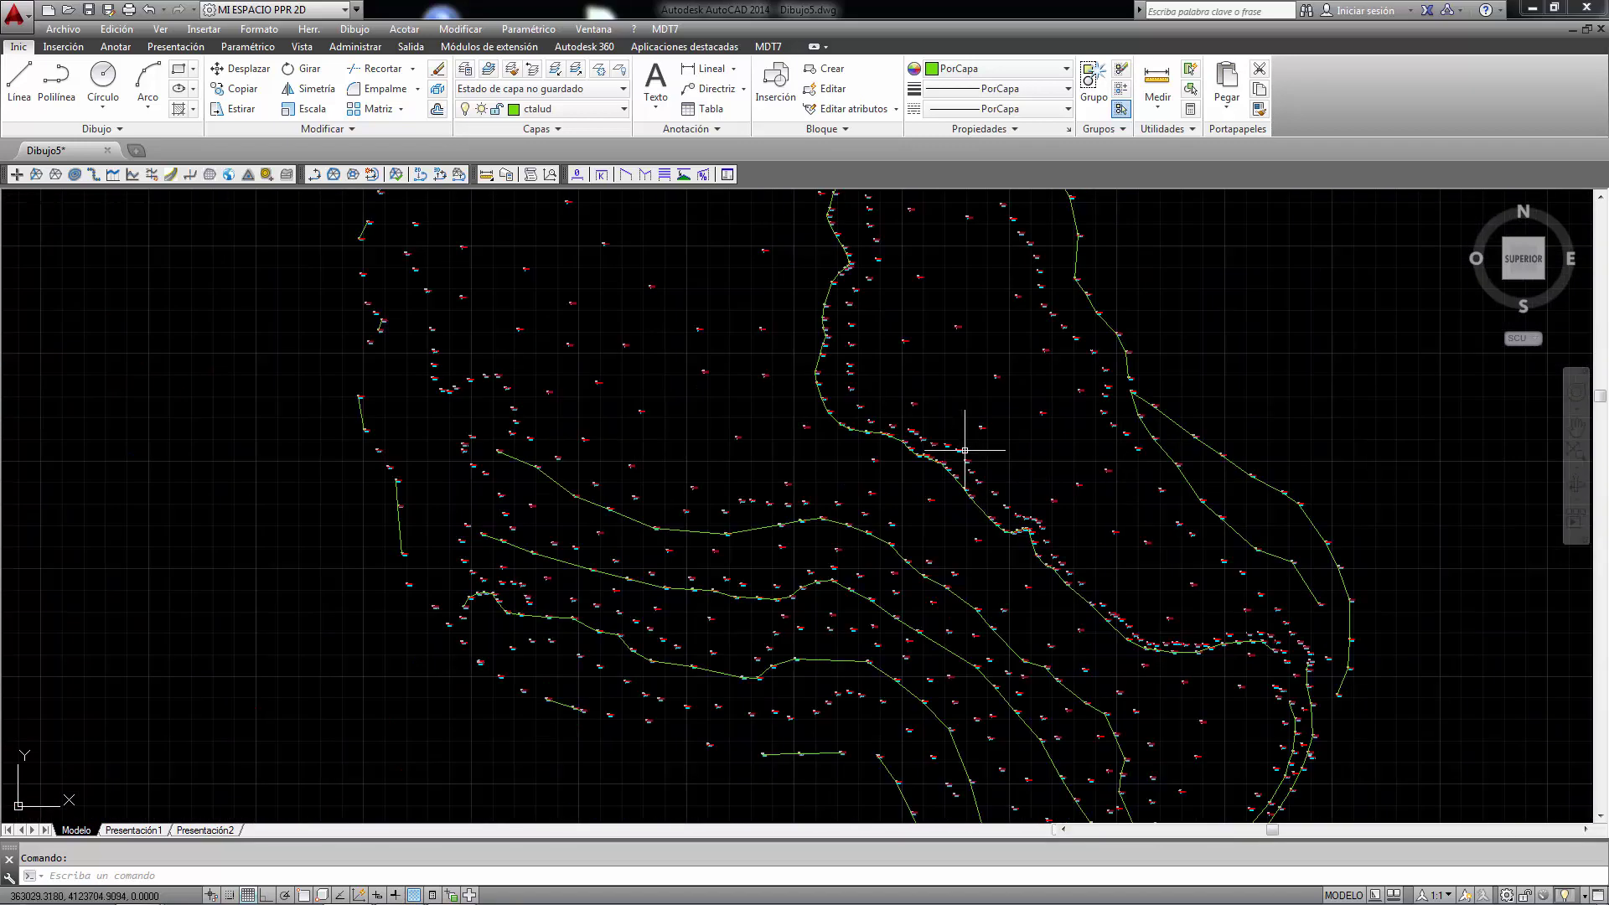
{"action": "scroll", "coordinate": [905, 324], "scroll_direction": "up", "scroll_amount": 2}
- Repeat Dessiner par Codes and zoom out so the whole survey is visible for selection
{"action": "right_click", "coordinate": [905, 340]}
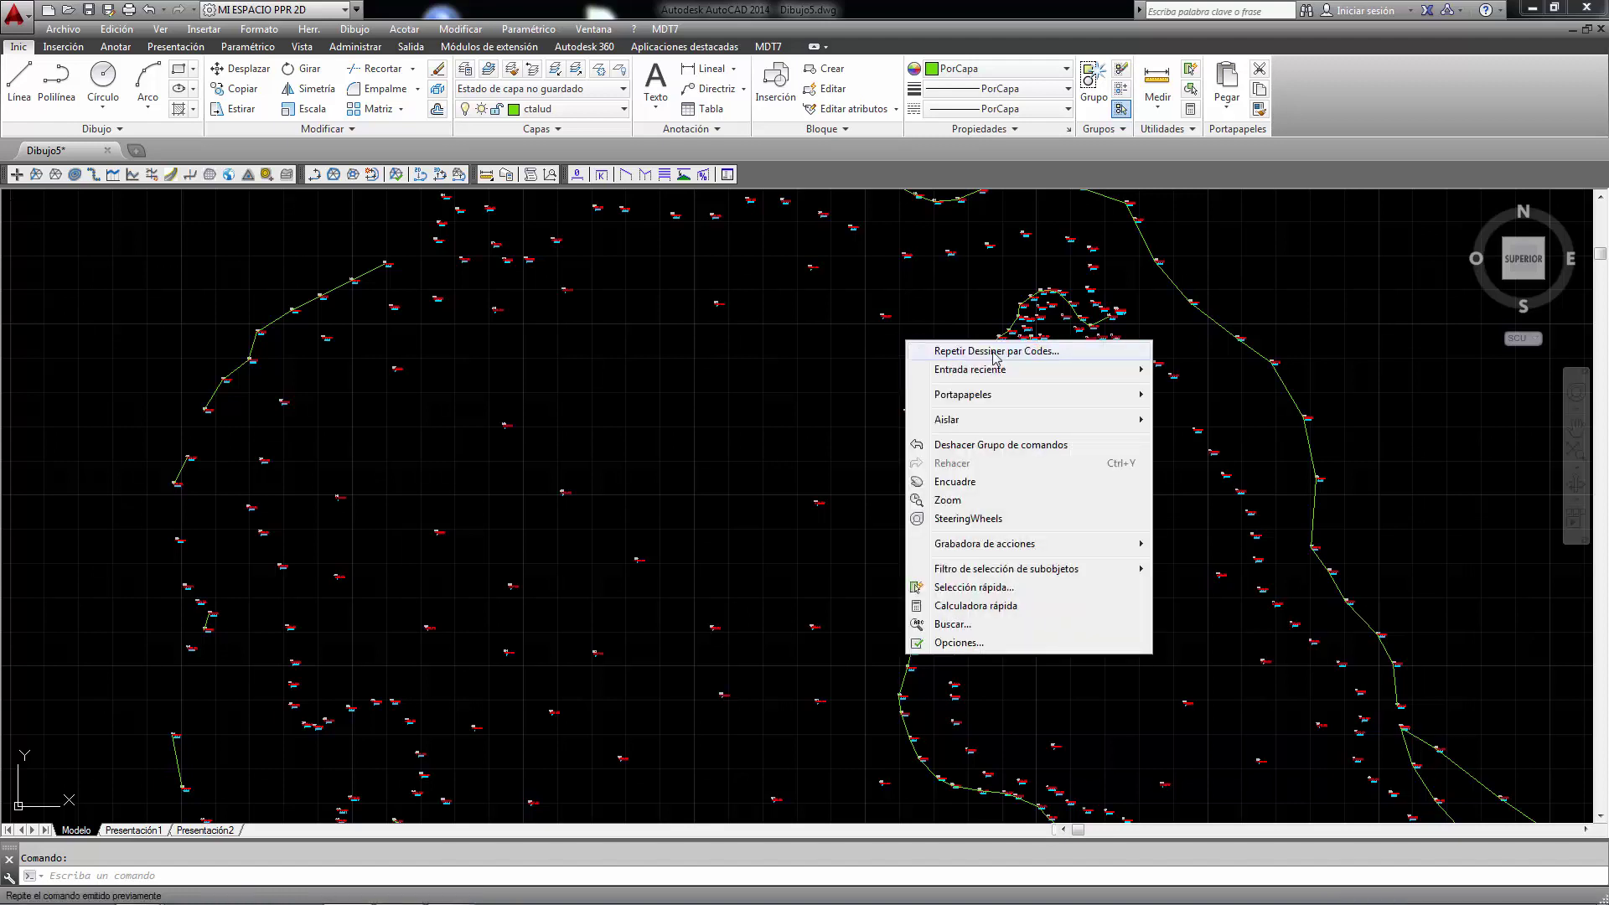
{"action": "left_click", "coordinate": [771, 423]}
{"action": "scroll", "coordinate": [721, 433], "scroll_direction": "down", "scroll_amount": 2}
{"action": "scroll", "coordinate": [721, 434], "scroll_direction": "down", "scroll_amount": 2}
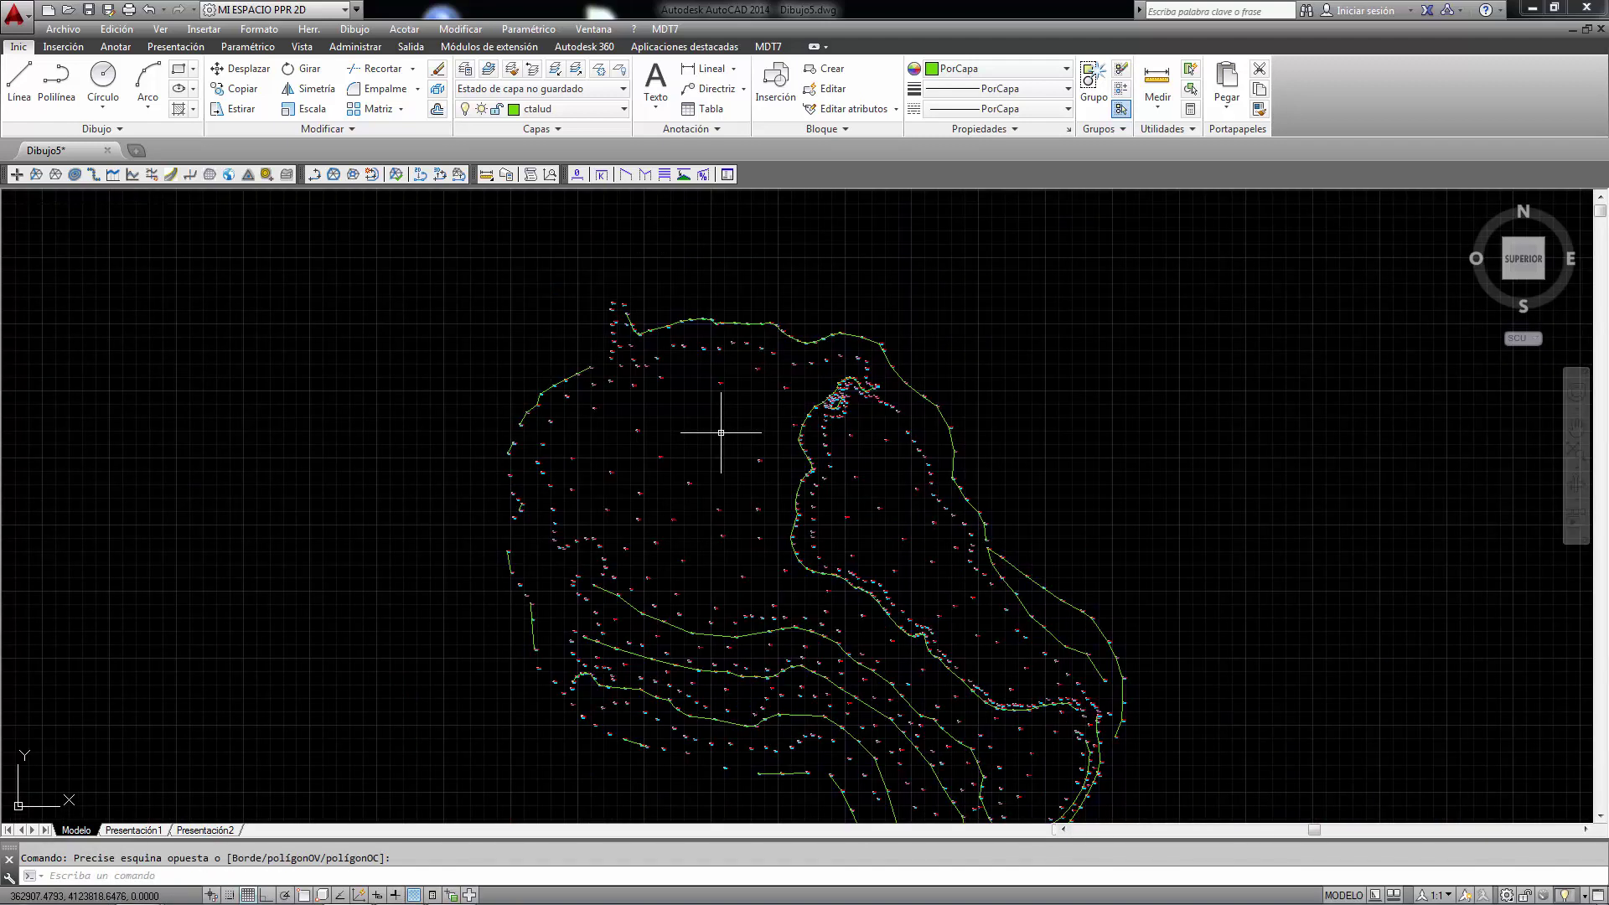
{"action": "scroll", "coordinate": [724, 461], "scroll_direction": "down", "scroll_amount": 2}
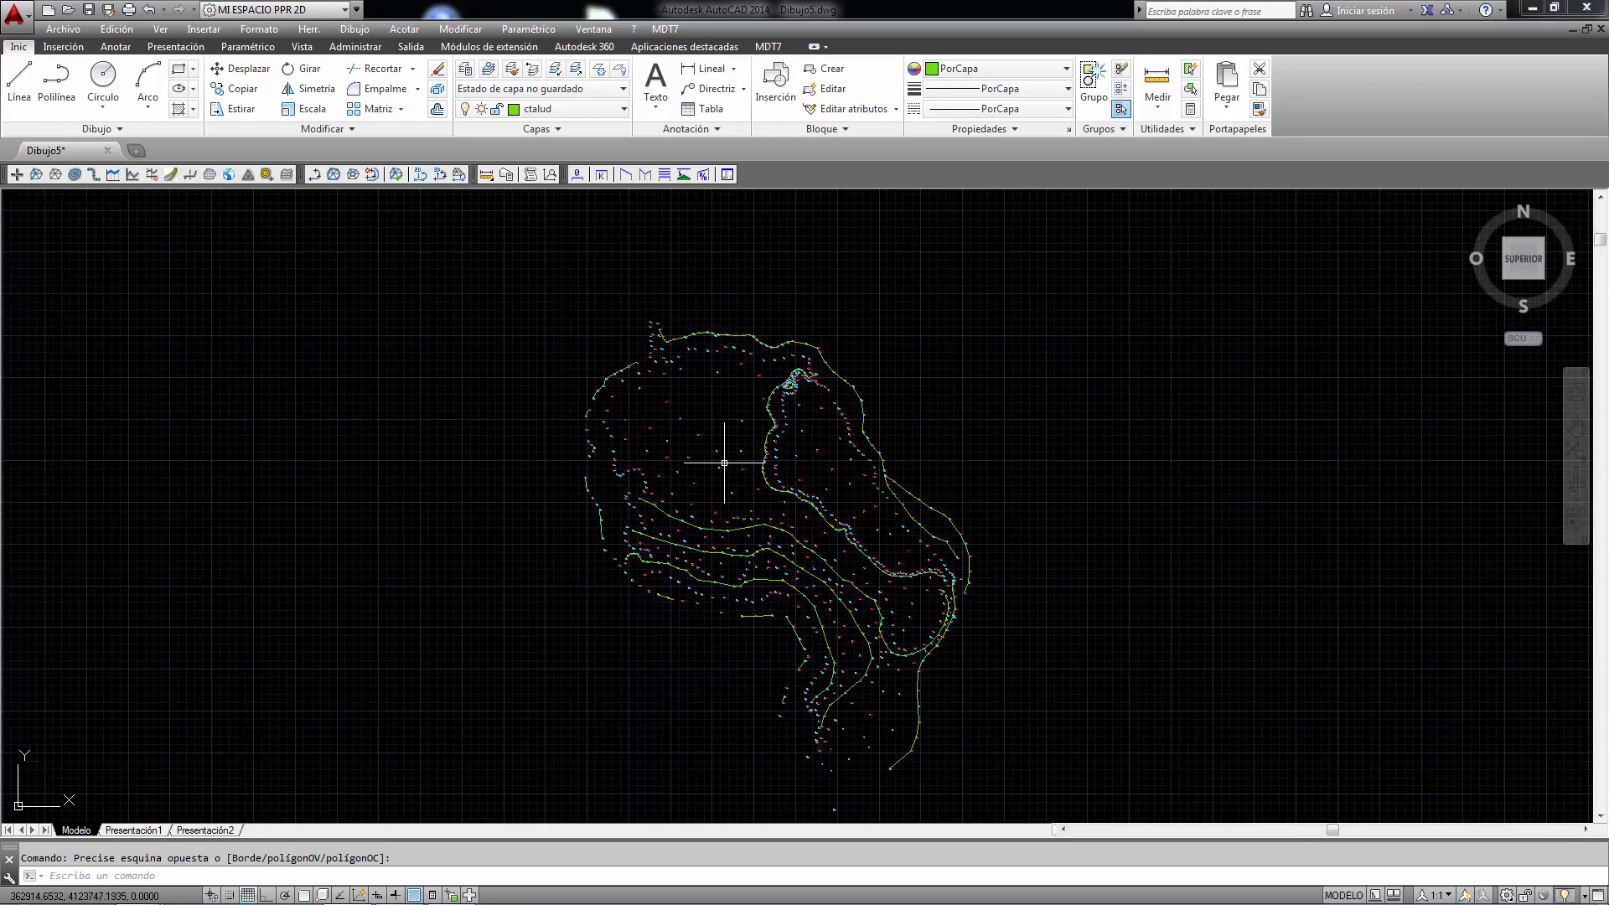